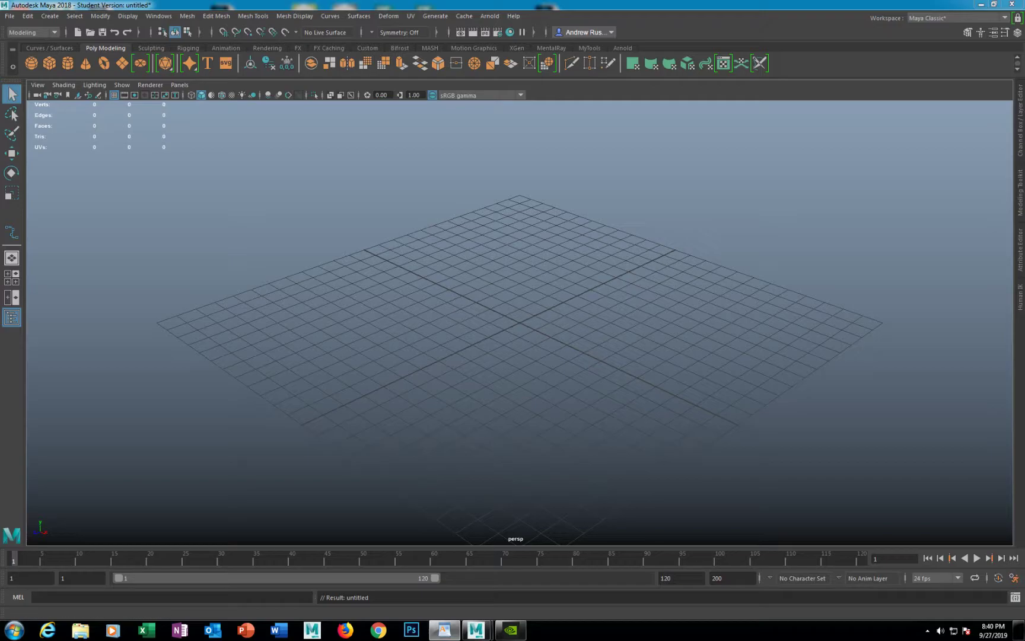
click(9, 16)
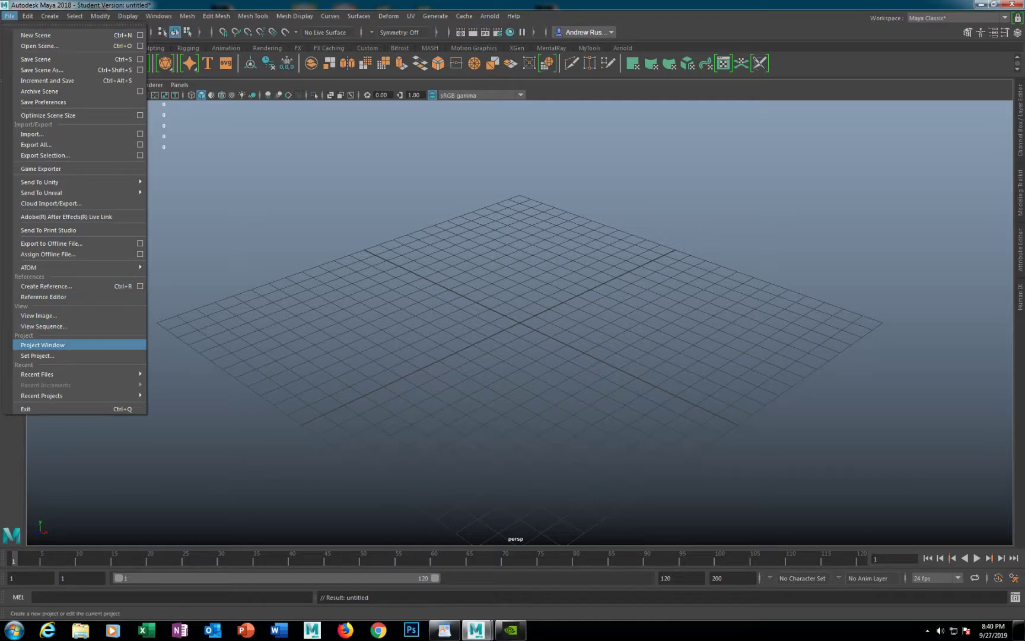
click(42, 344)
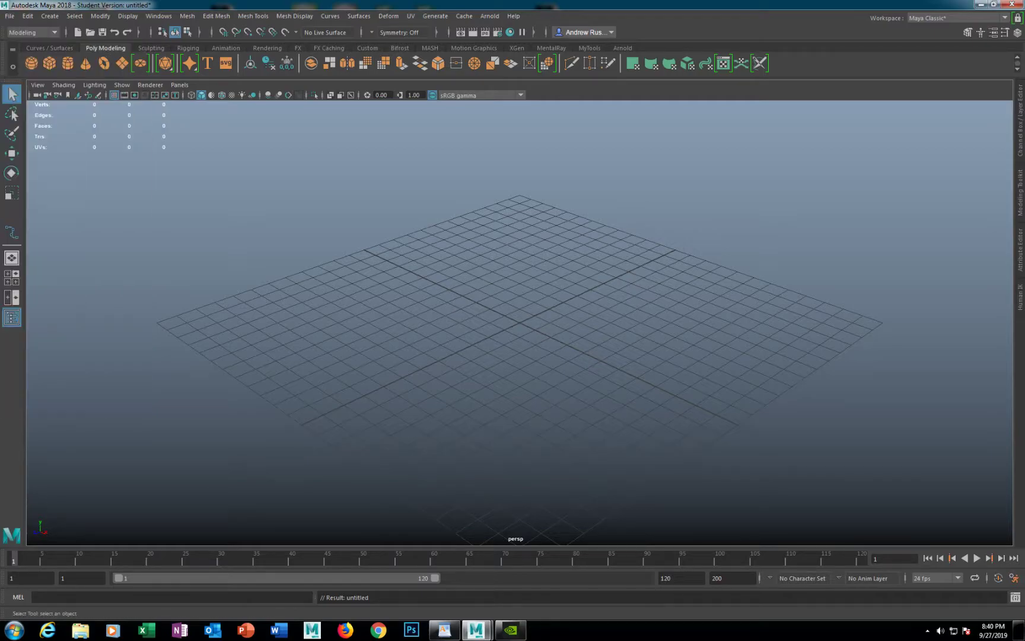
key(ctrl)
key(ctrl)
key(alt)
key(ctrl)
key(ctrl)
click(10, 16)
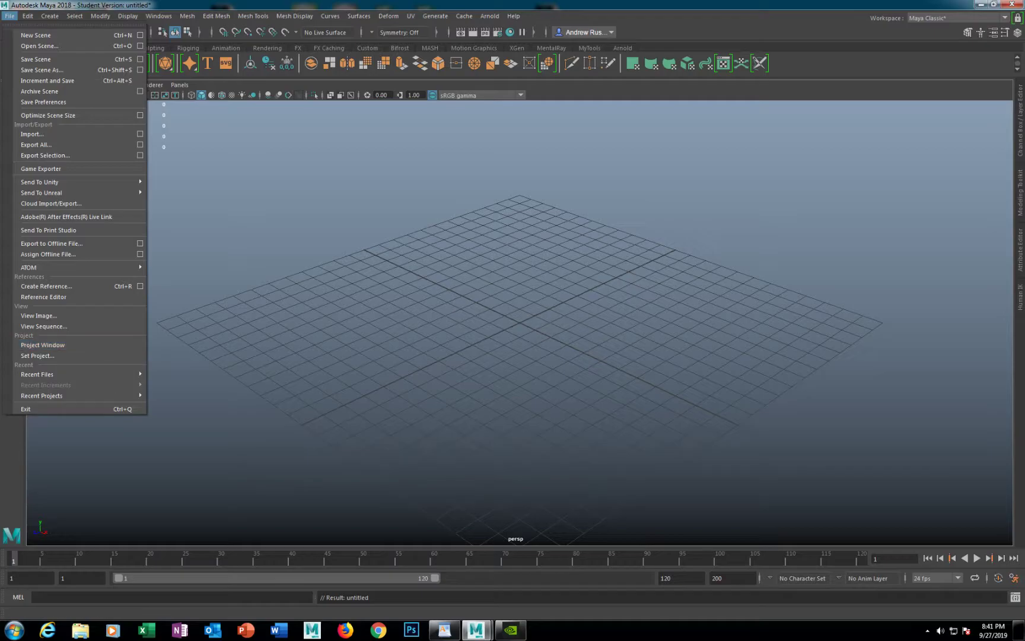
key(Escape)
click(995, 4)
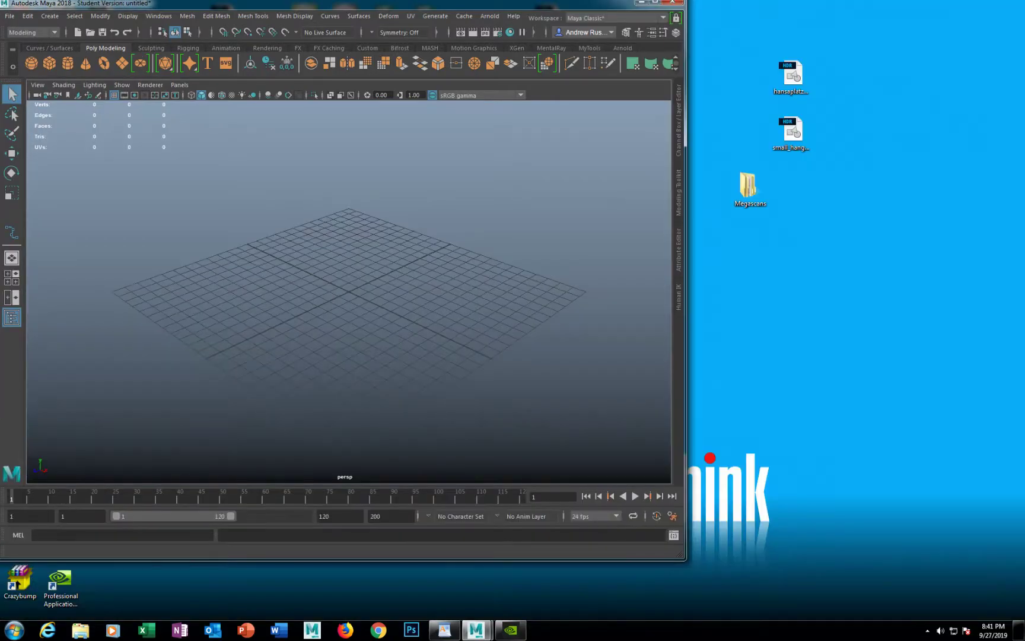
click(655, 2)
click(981, 4)
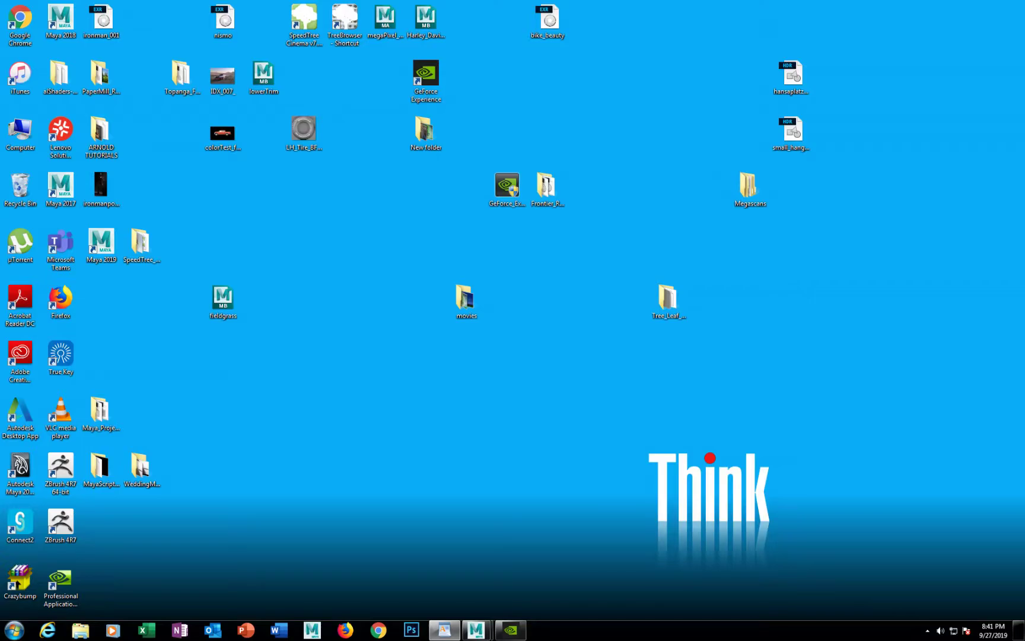
mouse_move(510, 630)
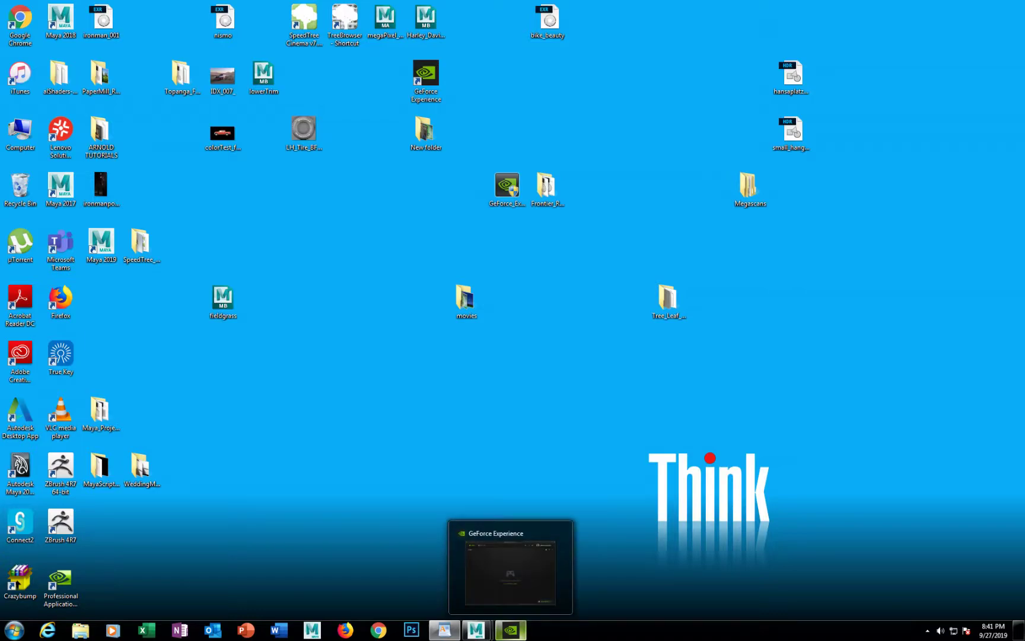
mouse_move(477, 631)
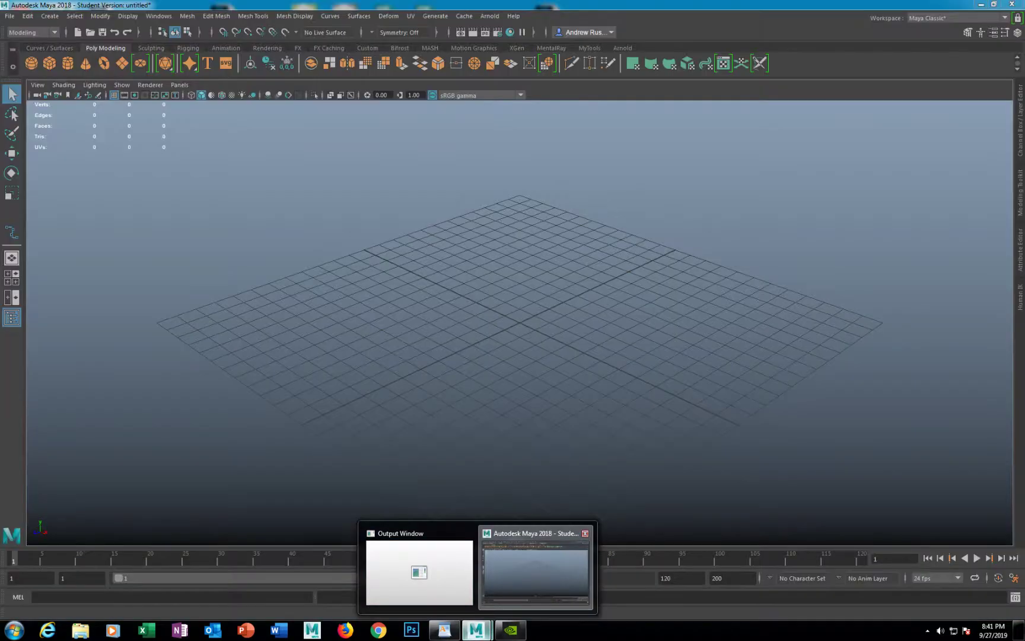
click(535, 571)
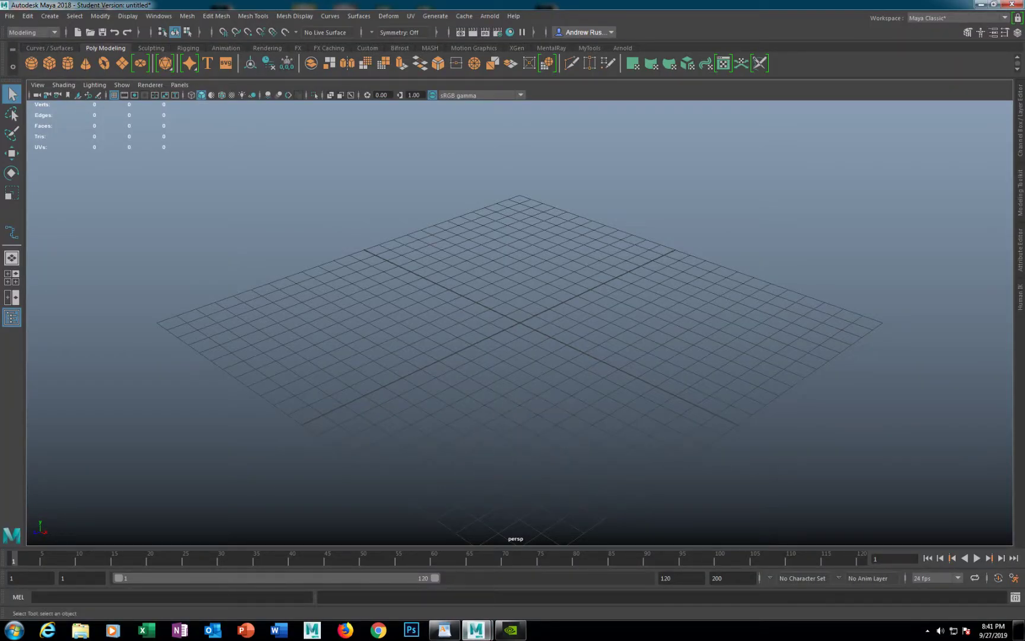
key(ctrl)
key(ctrl)
key(ctrl)
key(ctrl)
key(ctrl)
Open the Project Window and start defining a new project.
click(10, 16)
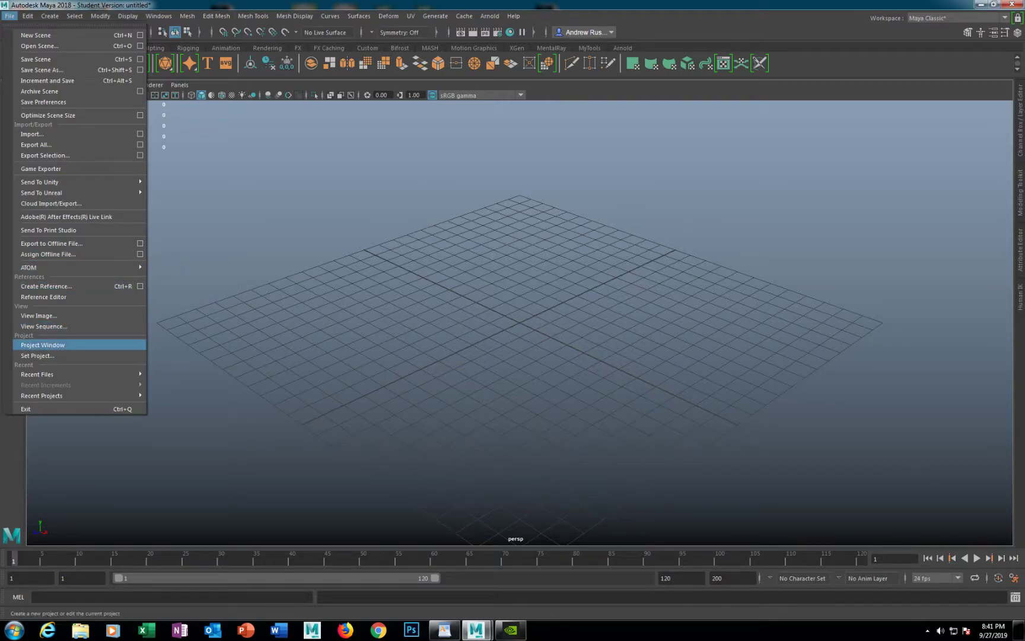
click(42, 345)
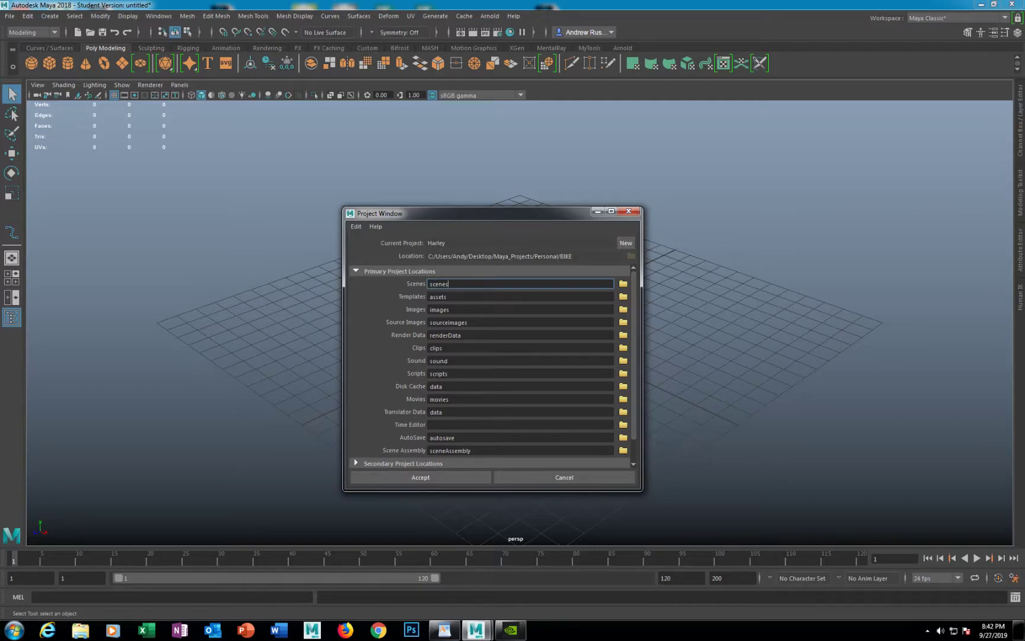
scroll(493, 368, down, 2)
scroll(493, 368, up, 2)
click(626, 243)
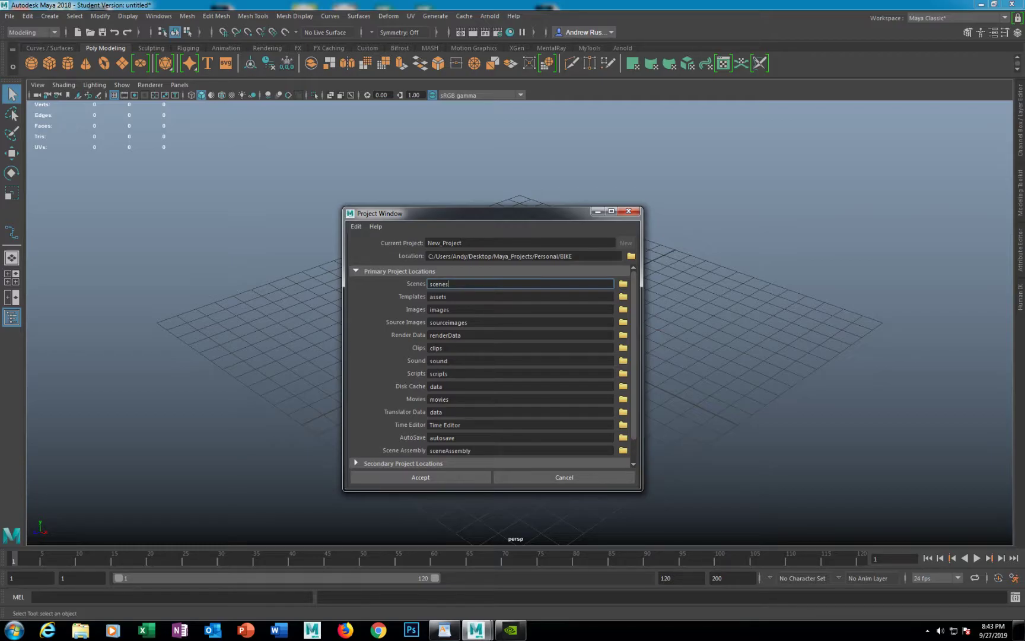
Name the new project AR3DimensionalArt.
drag(464, 243, 427, 243)
text(New_B)
key(BackSpace)
key(BackSpace)
key(BackSpace)
key(BackSpace)
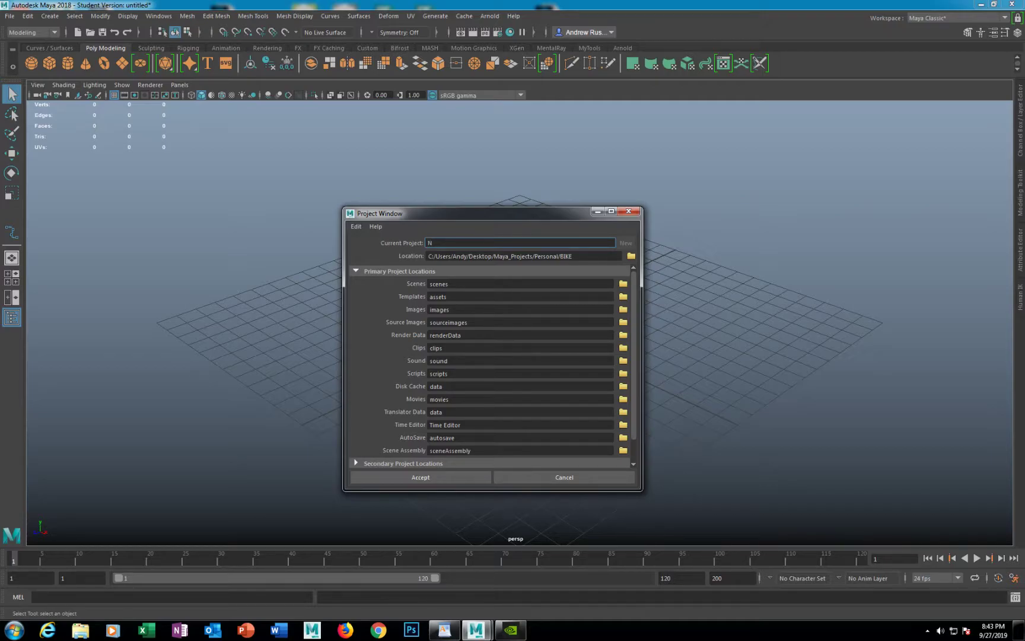
text(MyProject)
key(BackSpace)
key(BackSpace)
key(BackSpace)
key(BackSpace)
key(BackSpace)
key(BackSpace)
key(BackSpace)
key(BackSpace)
key(BackSpace)
text(AR3DimenisionalArt)
Set the new project's location to the Desktop and accept the project with its default folder structure.
click(631, 255)
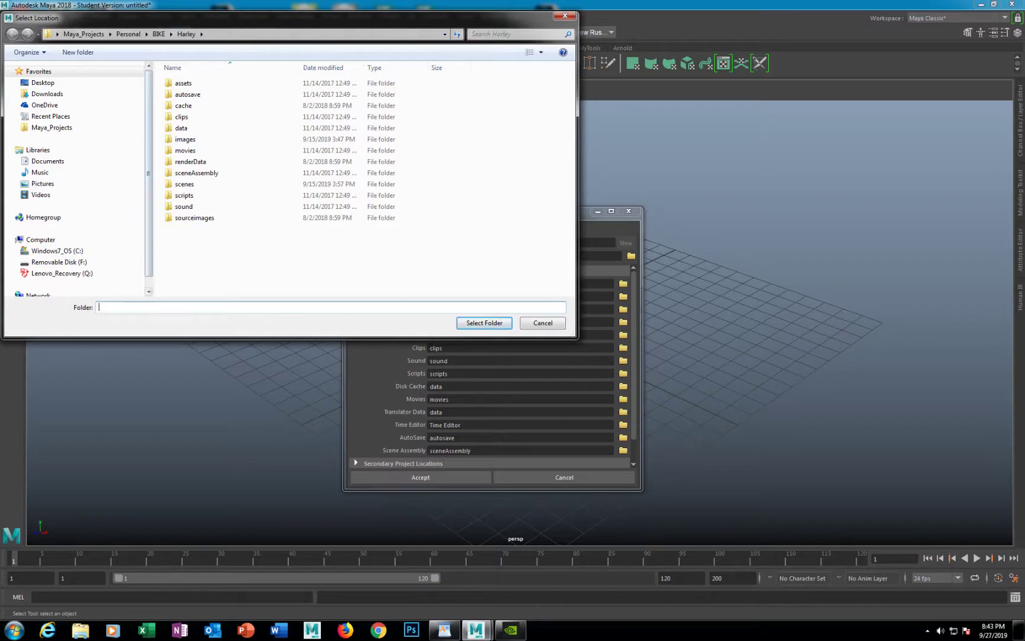
click(42, 83)
click(485, 322)
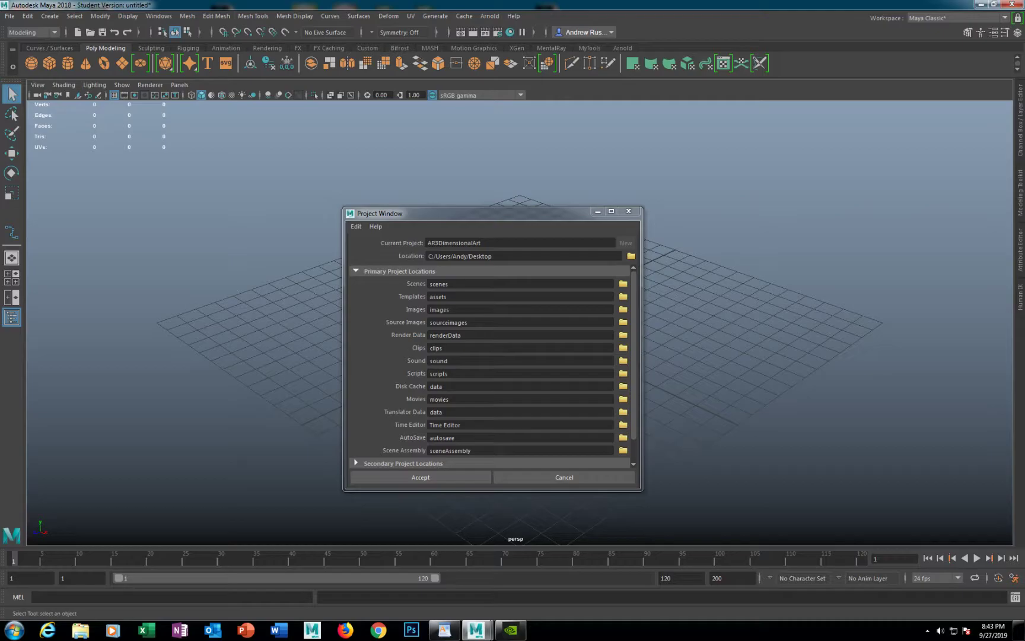
click(421, 477)
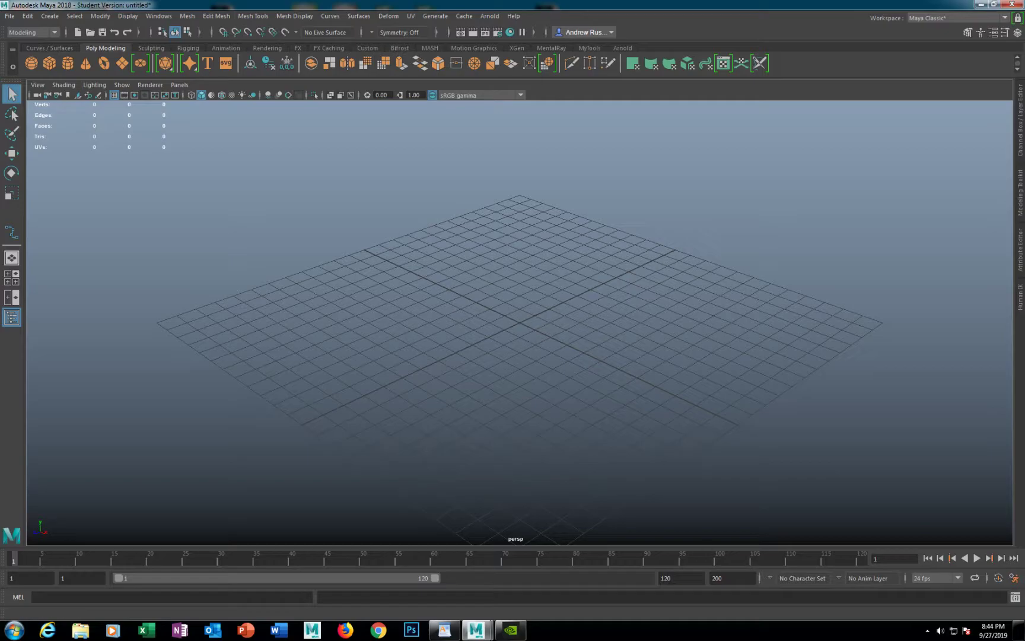
Set the active project to the AR3DimensionalArt folder on the Desktop.
click(9, 16)
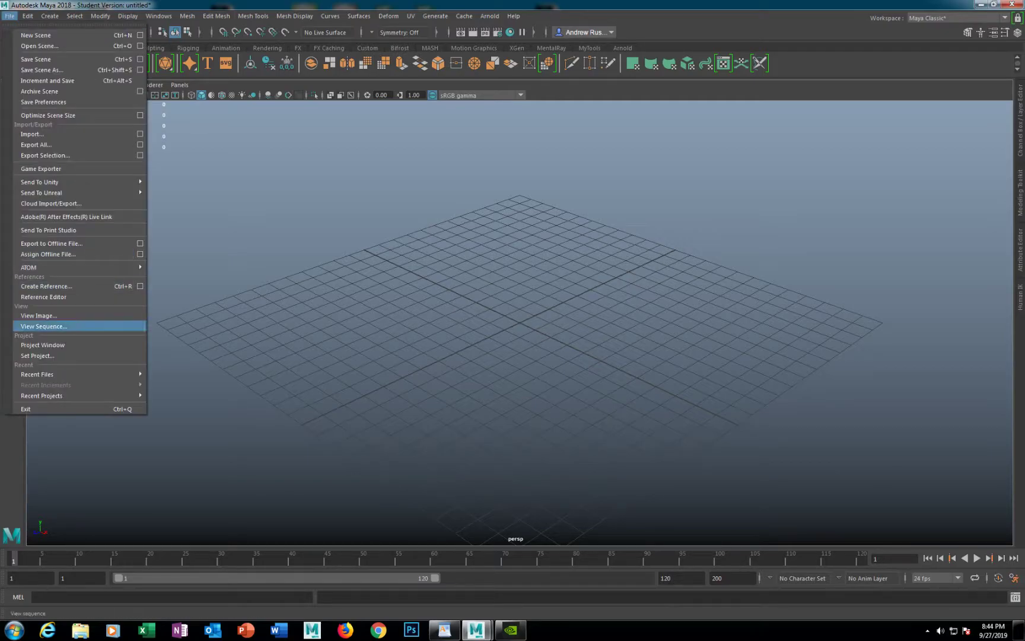
click(37, 356)
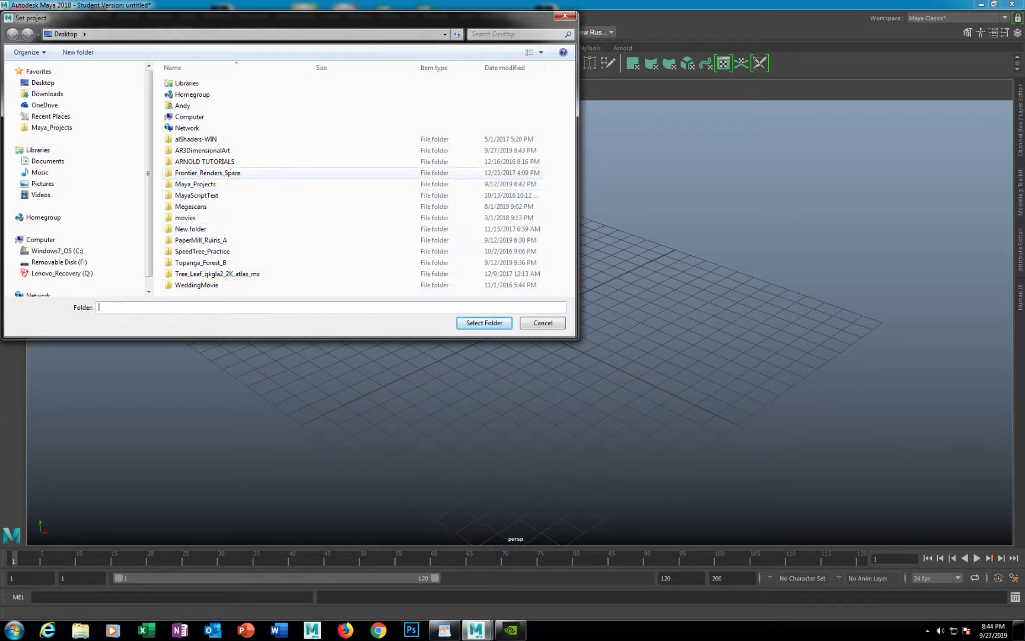
click(43, 83)
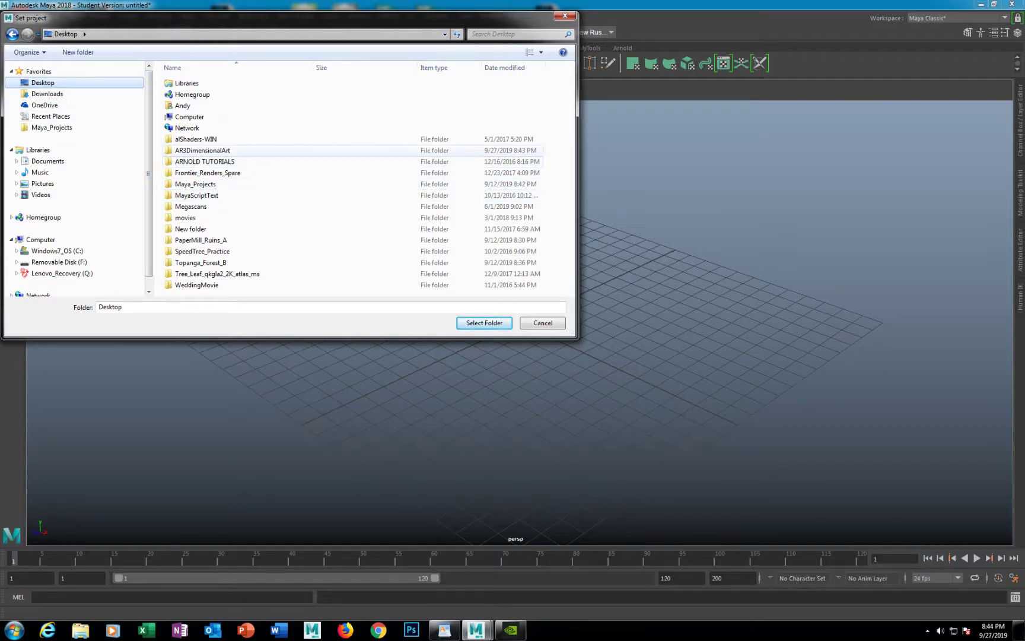
click(203, 150)
click(484, 323)
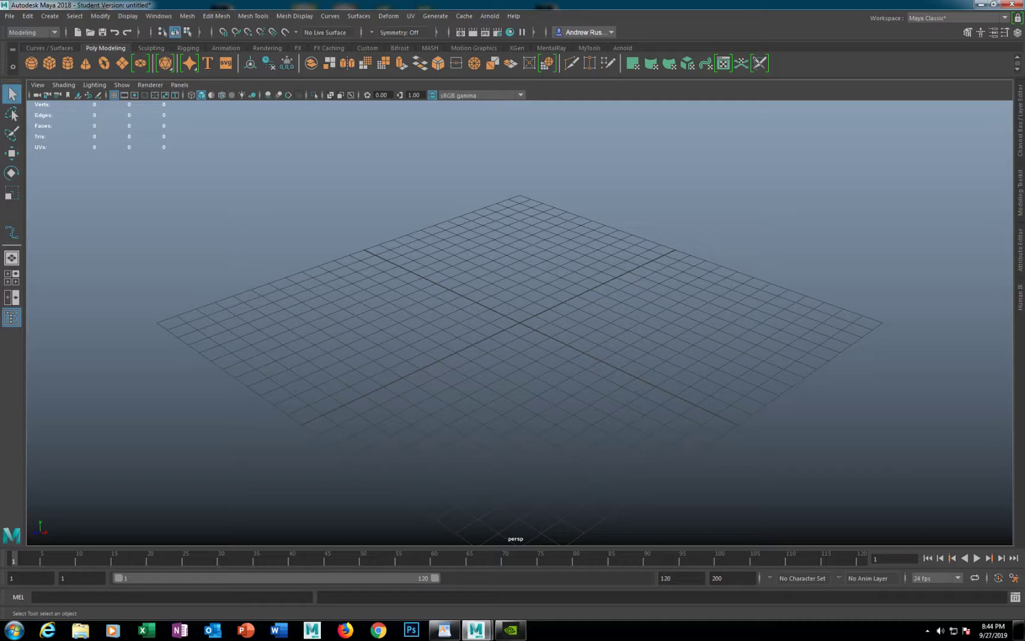
key(alt+Tab)
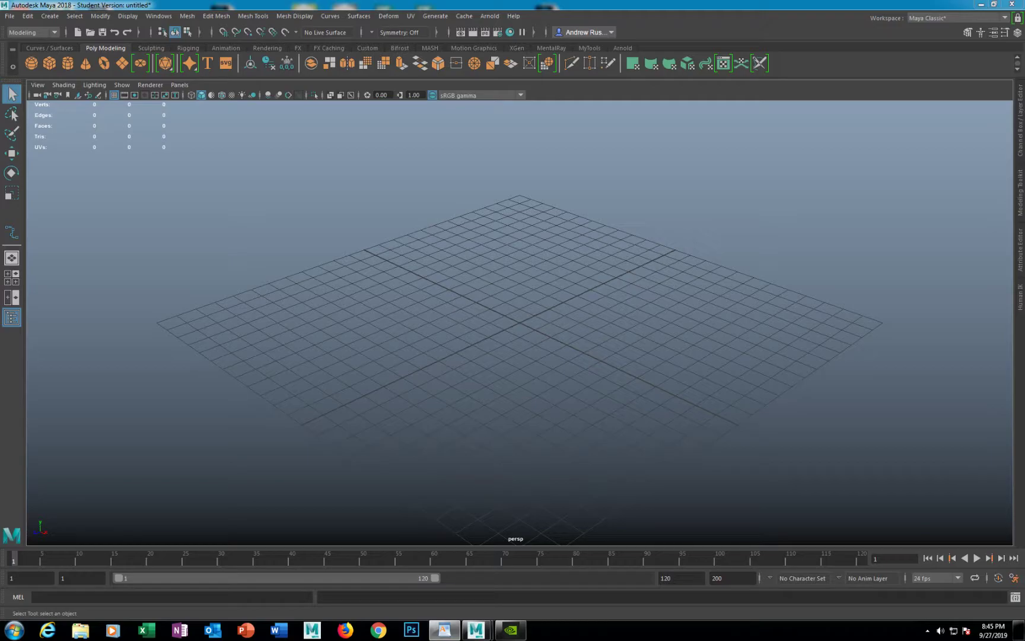
key(alt+Tab)
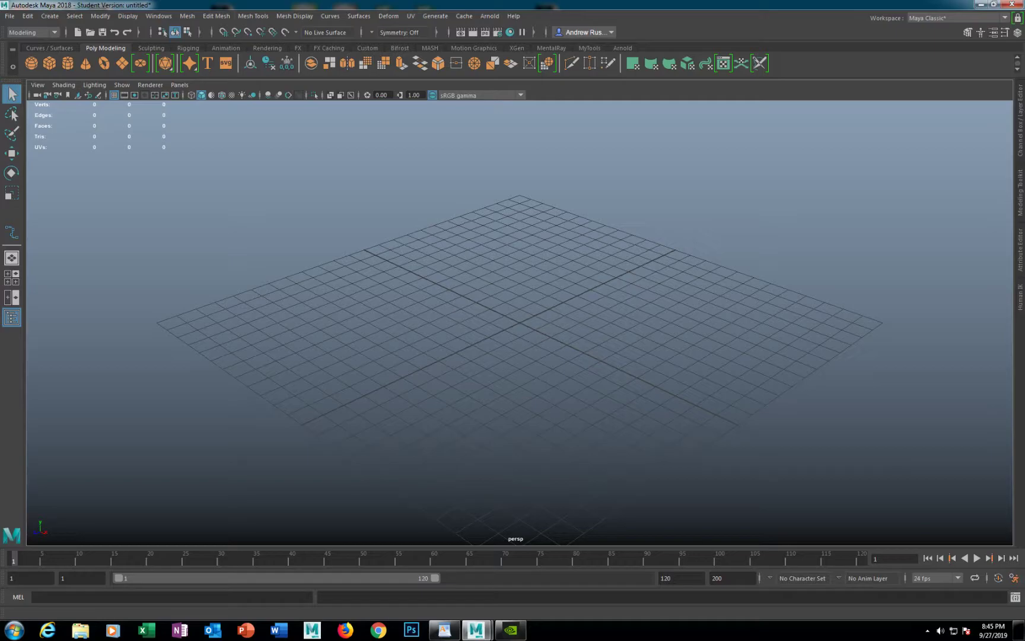
Draw an open, arch-shaped CV curve with 14 control vertices in the top view, left of the vertical origin line.
click(50, 16)
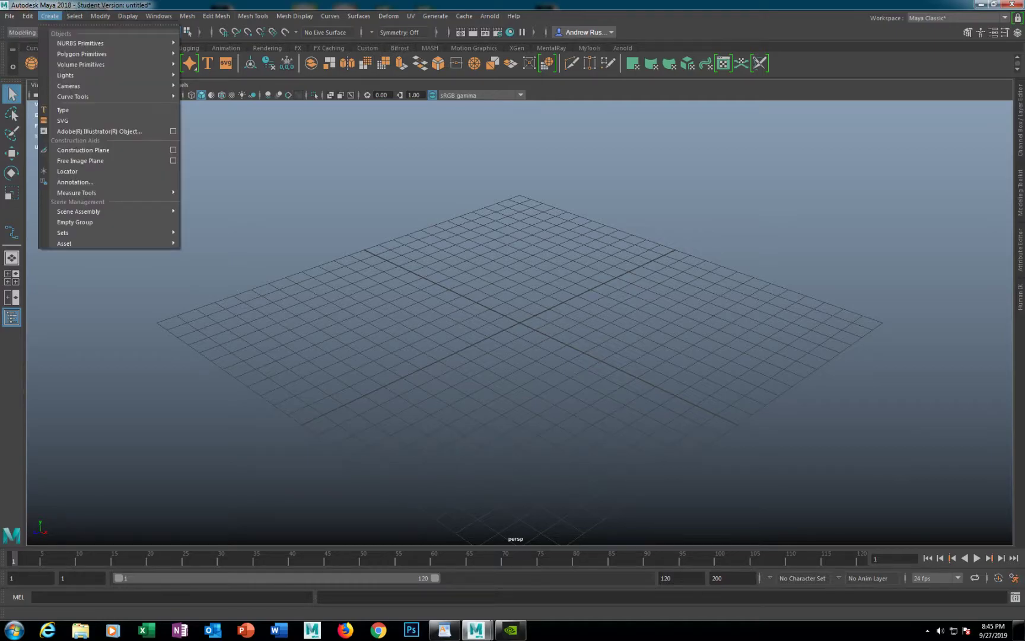
mouse_move(89, 97)
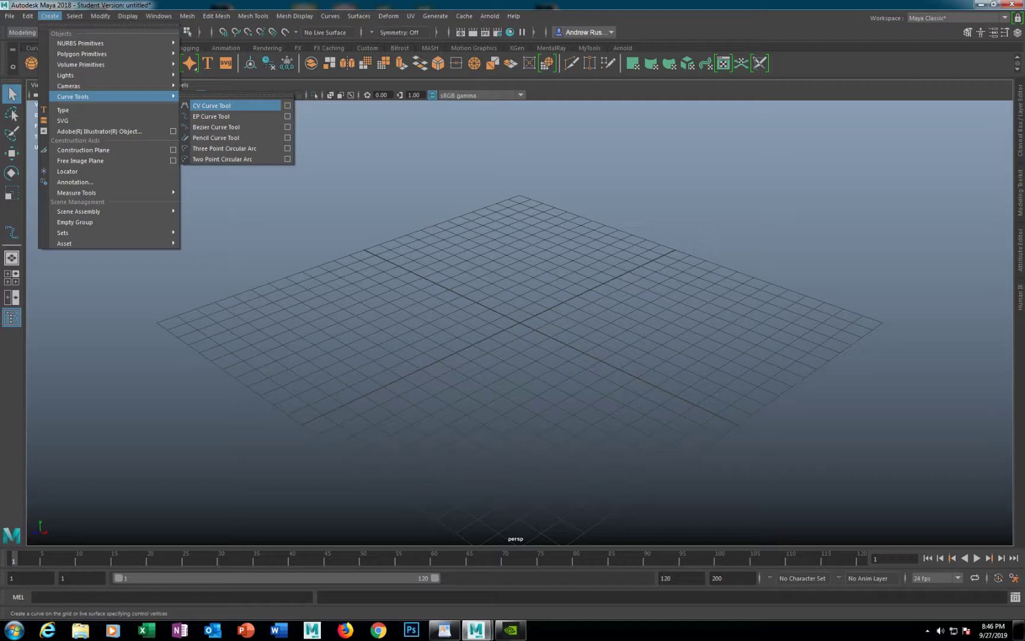
click(211, 106)
alt+drag(475, 285, 548, 384)
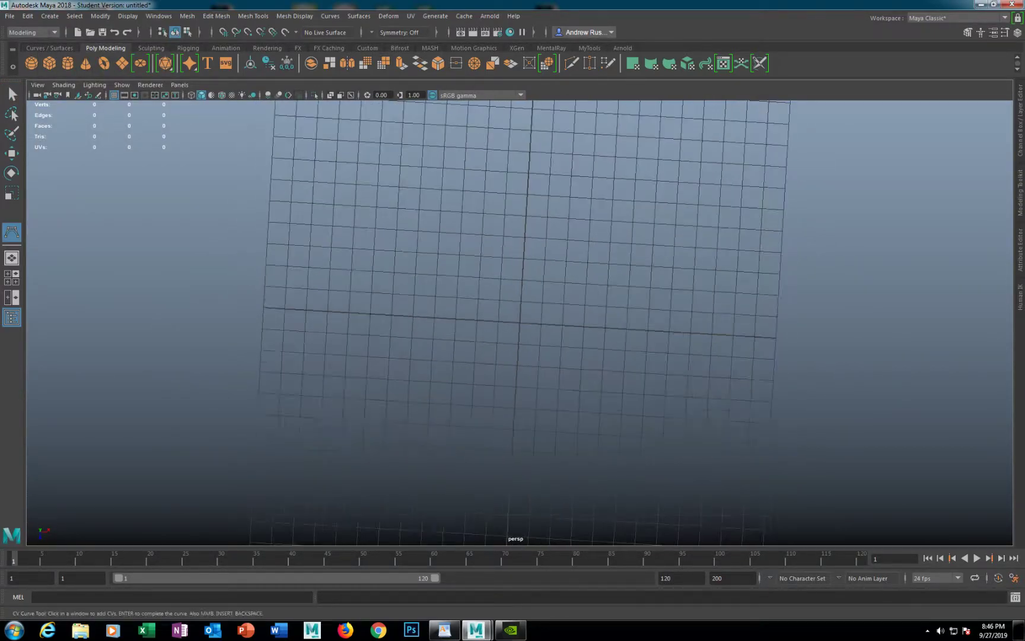
key(space)
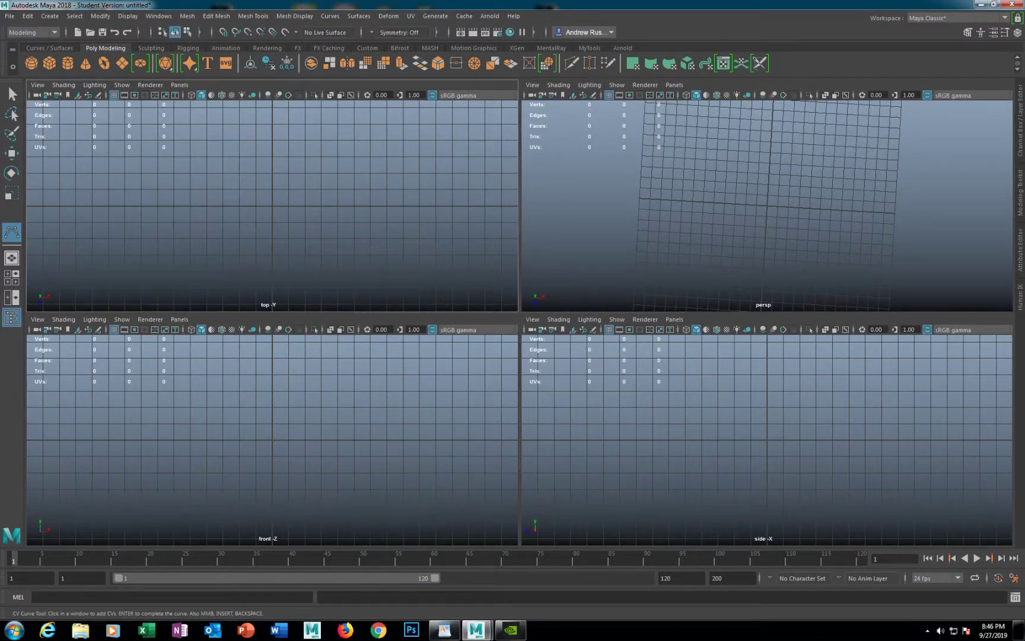
key(space)
scroll(208, 362, down, 2)
click(123, 403)
click(141, 320)
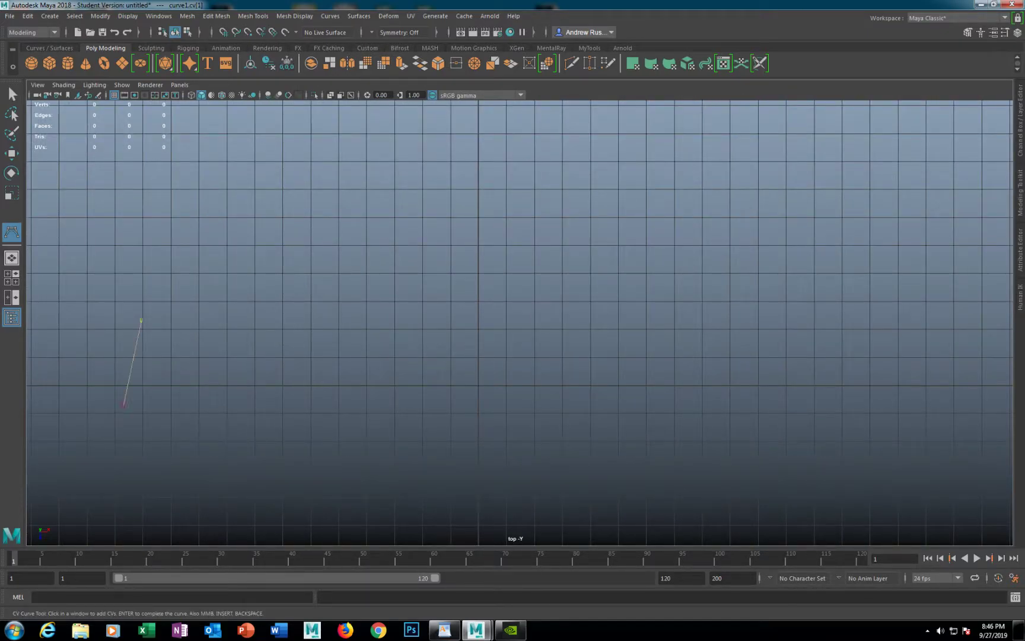
click(149, 266)
click(178, 216)
click(238, 209)
click(270, 198)
click(325, 192)
click(360, 195)
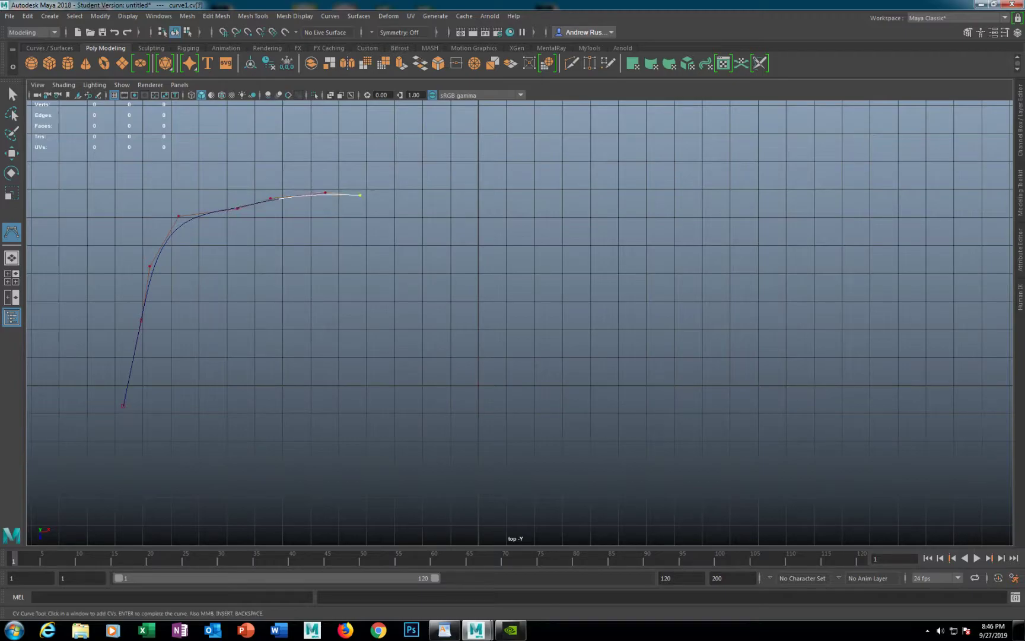
click(378, 206)
click(378, 246)
click(375, 299)
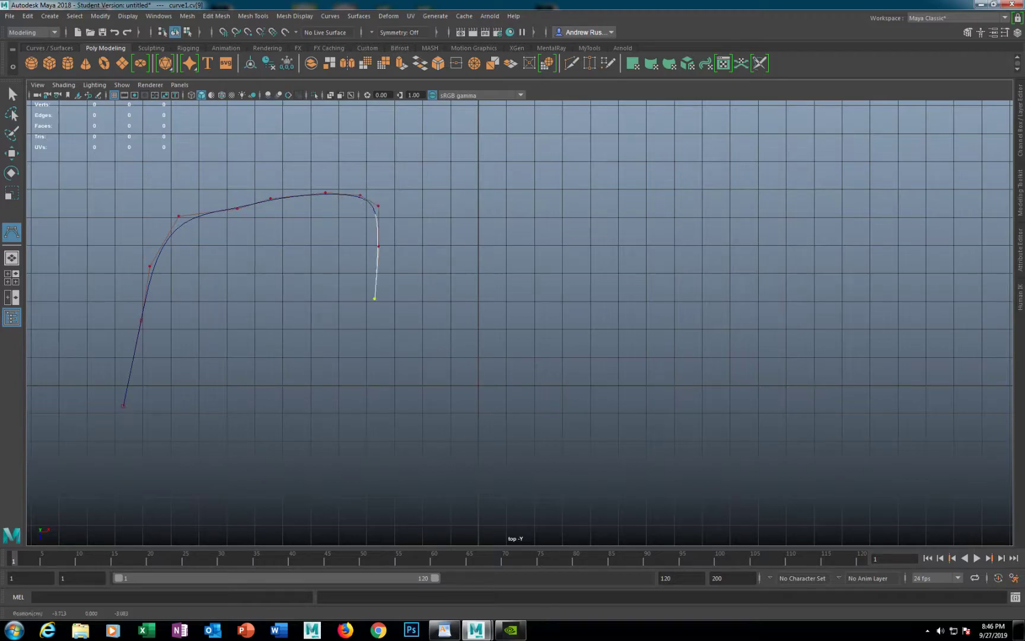
click(353, 347)
click(339, 407)
click(366, 425)
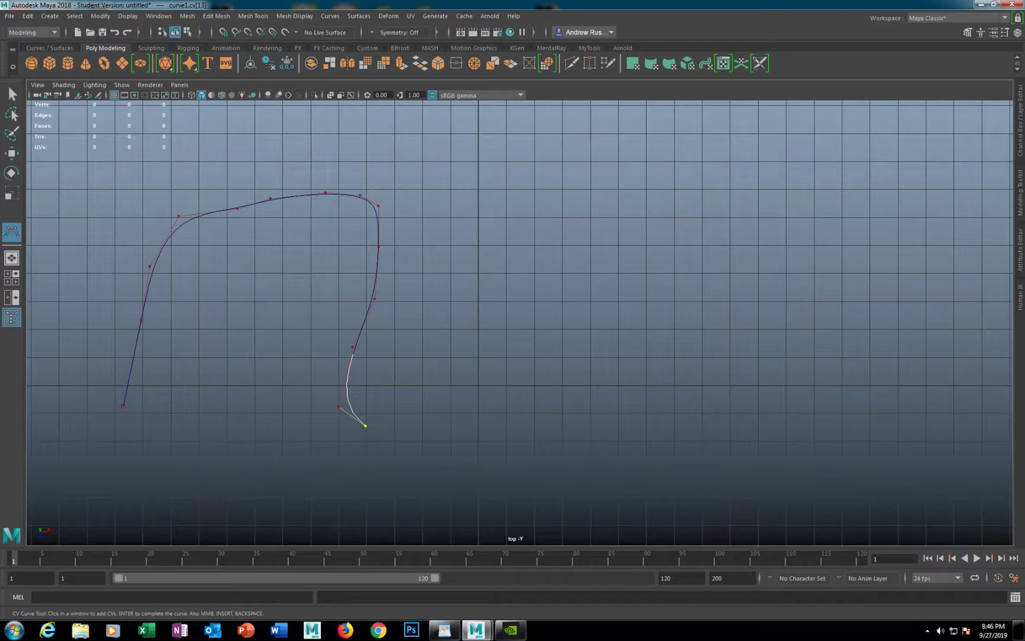
key(Return)
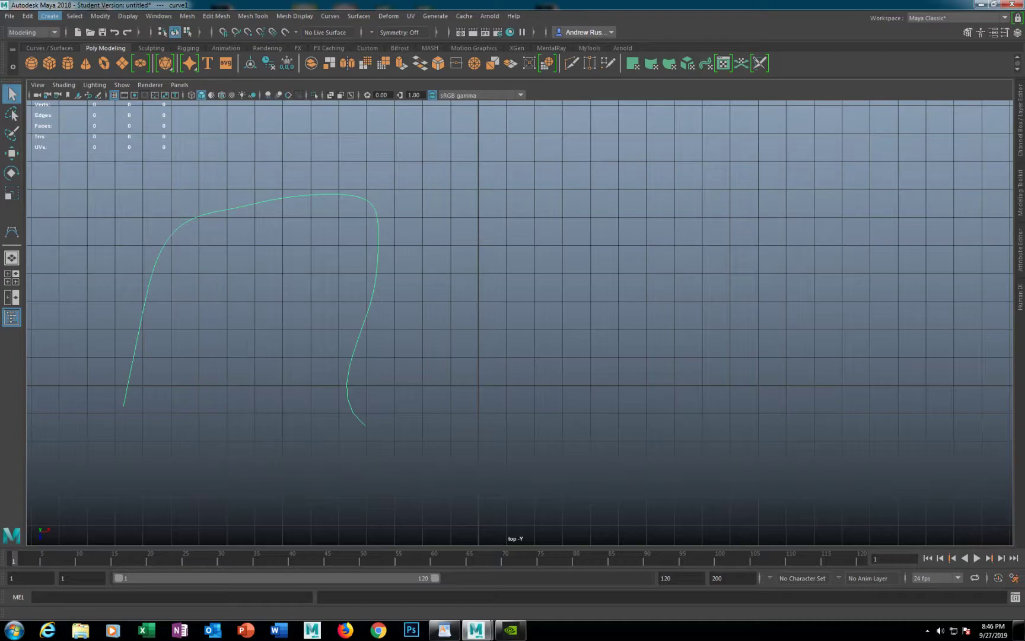
Draw a second open, arch-shaped curve with 15 edit points beside the first one in the top view, using the EP Curve Tool.
click(50, 16)
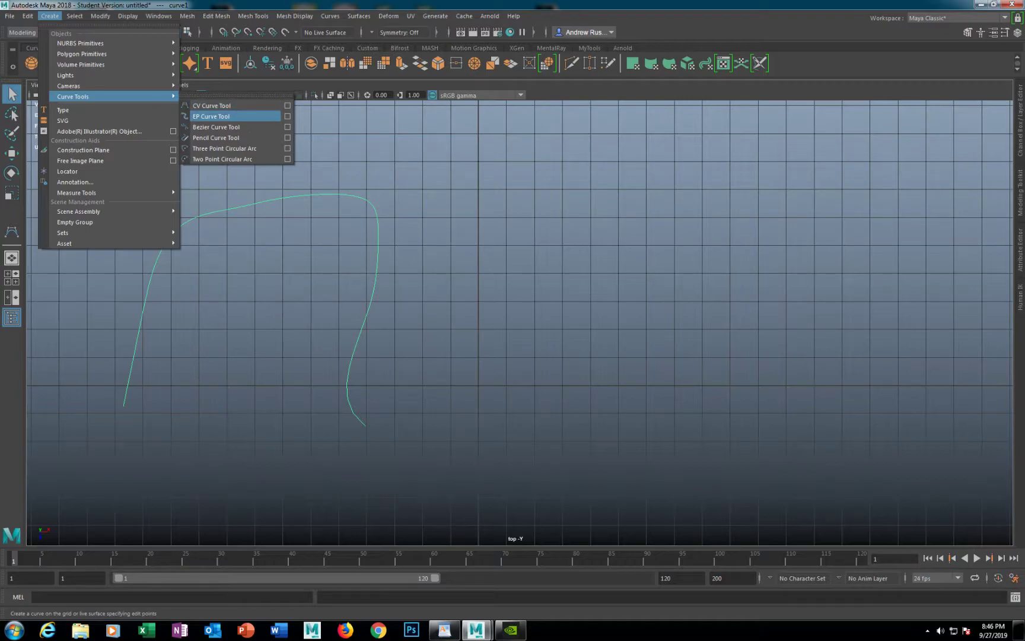
click(210, 117)
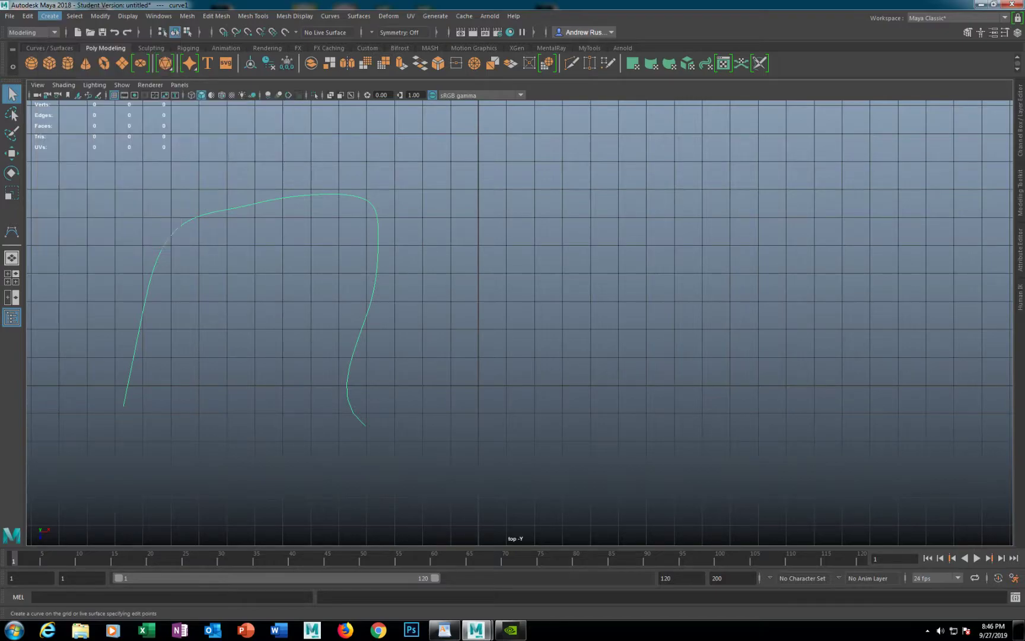
click(426, 426)
drag(431, 344, 440, 277)
click(460, 233)
click(503, 194)
click(559, 178)
click(607, 185)
click(624, 208)
click(626, 252)
click(629, 274)
click(629, 297)
click(635, 342)
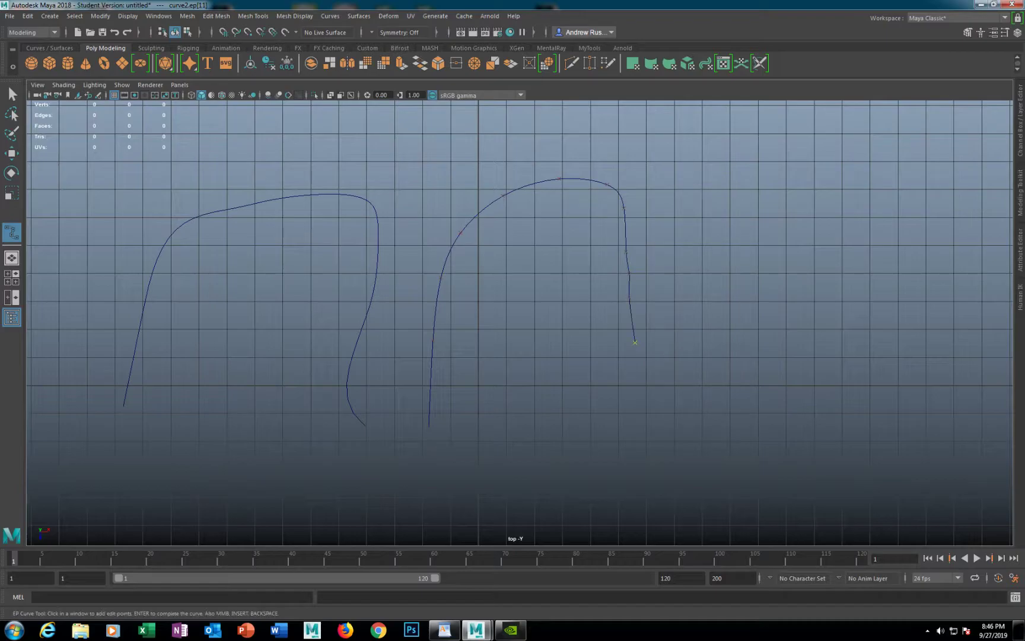
click(637, 367)
click(642, 392)
click(645, 414)
key(q)
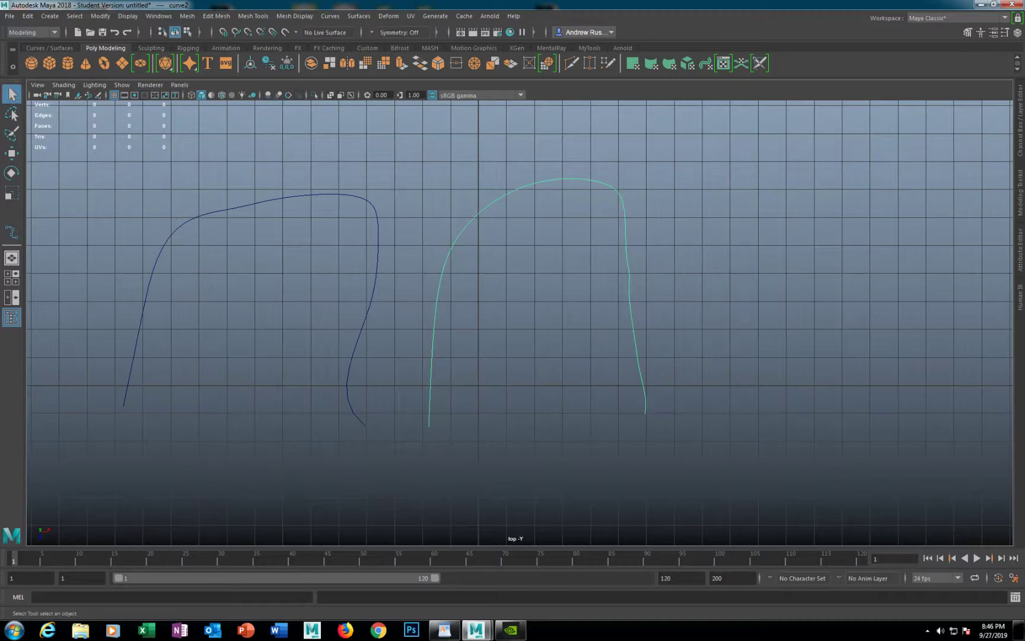
alt+middle_drag(645, 414, 453, 413)
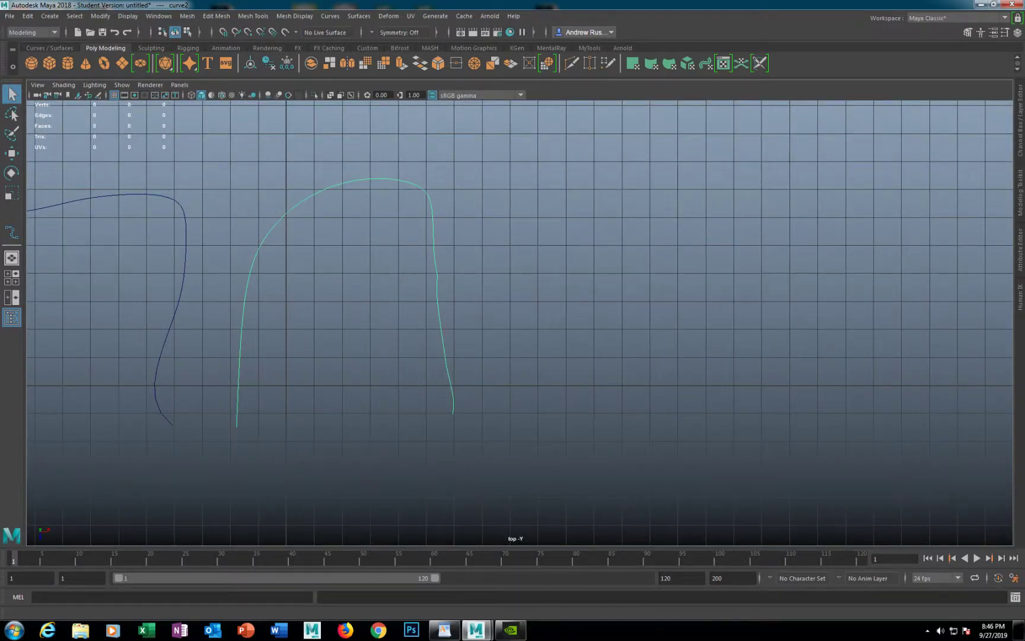
Draw an open, straight-segmented curve with 21 points beside the two arches in the top view, using the Bezier Curve Tool.
click(27, 16)
mouse_move(50, 16)
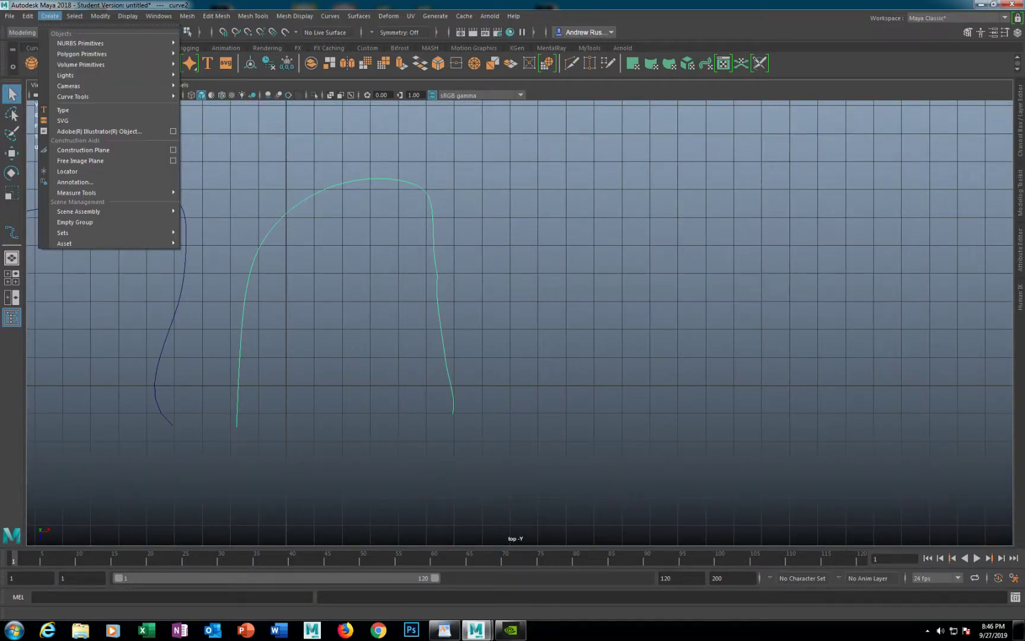
mouse_move(73, 97)
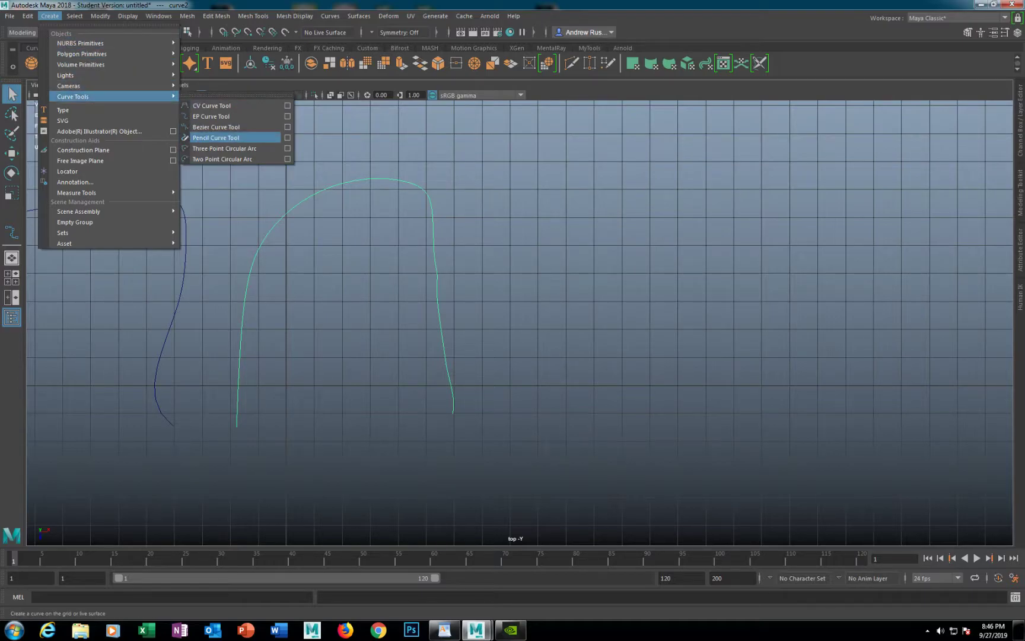
click(216, 127)
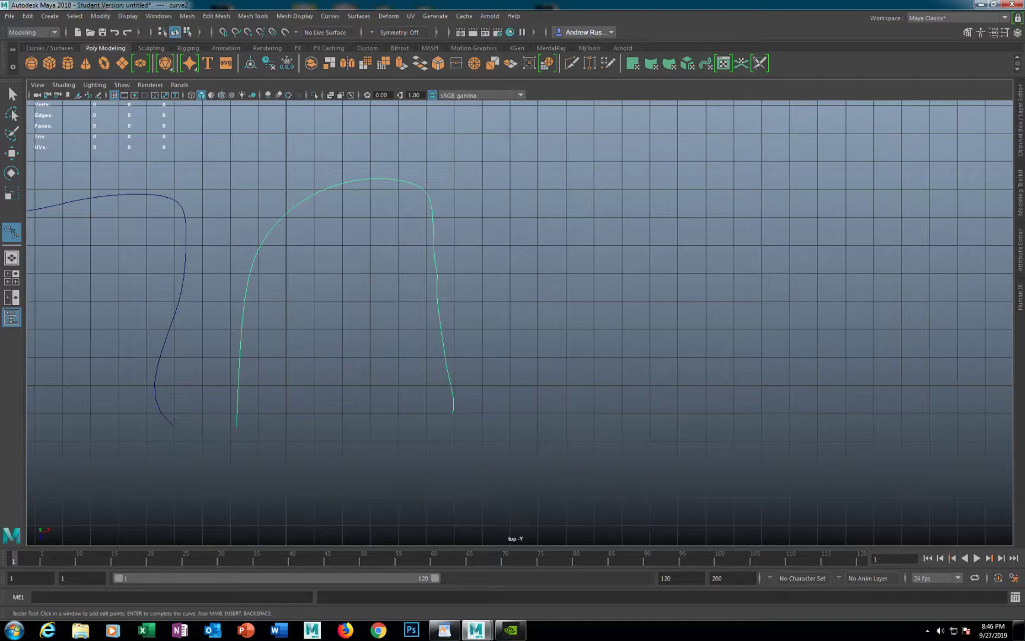
click(516, 420)
click(520, 357)
click(546, 299)
click(509, 250)
click(576, 204)
click(668, 165)
click(690, 213)
click(646, 280)
click(591, 340)
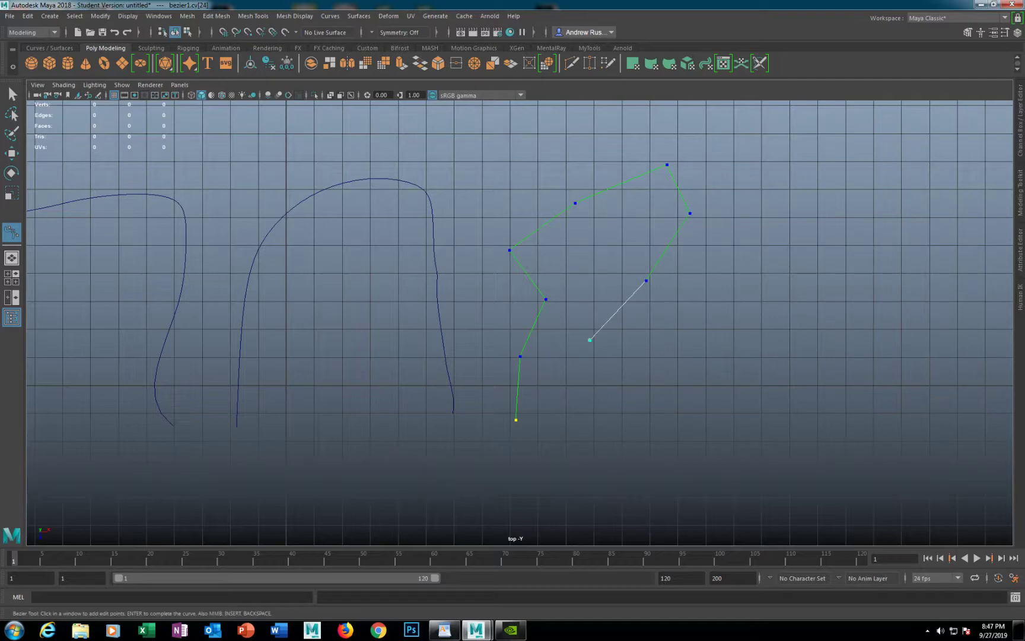
click(654, 377)
click(694, 415)
click(779, 344)
click(749, 272)
click(711, 264)
click(676, 324)
click(691, 372)
click(733, 337)
click(720, 285)
click(835, 255)
click(883, 319)
click(878, 403)
key(q)
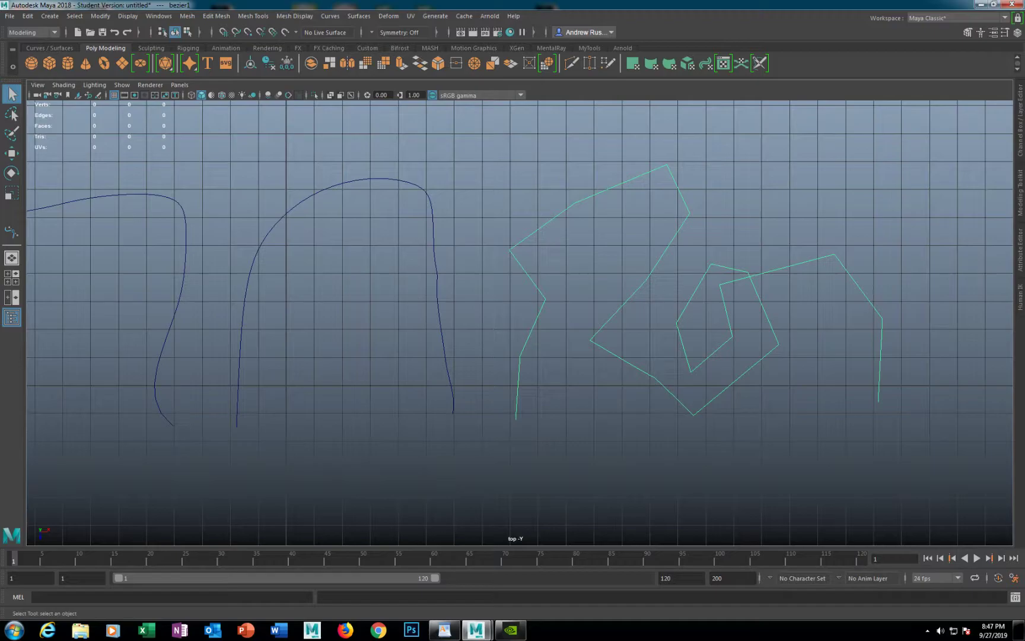
Delete all three practice curves from the scene, selecting them together in the perspective view.
key(space)
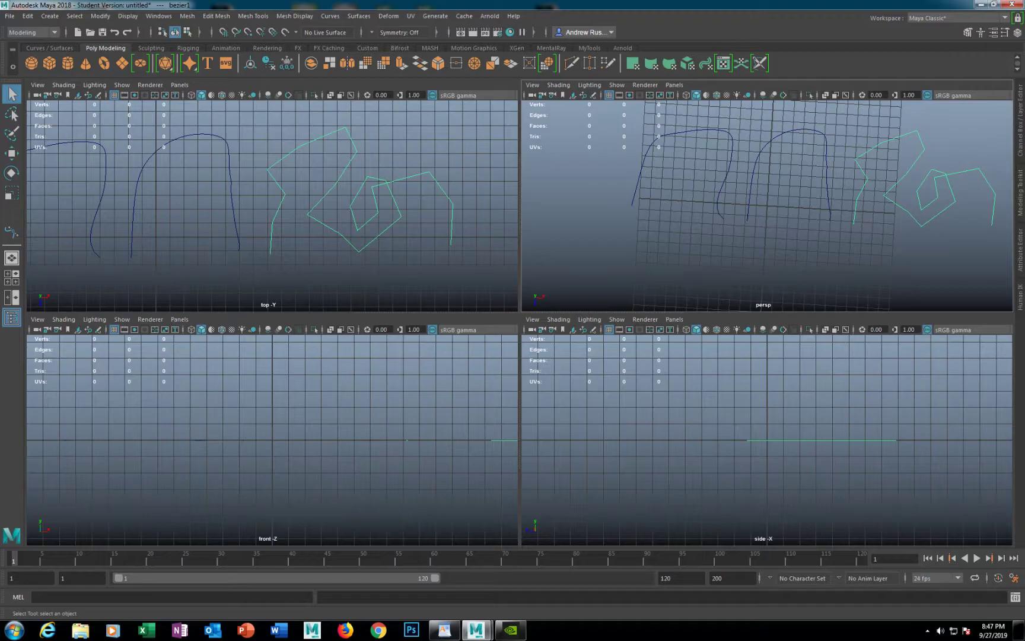
key(space)
alt+drag(712, 273, 744, 200)
drag(324, 260, 820, 328)
key(Delete)
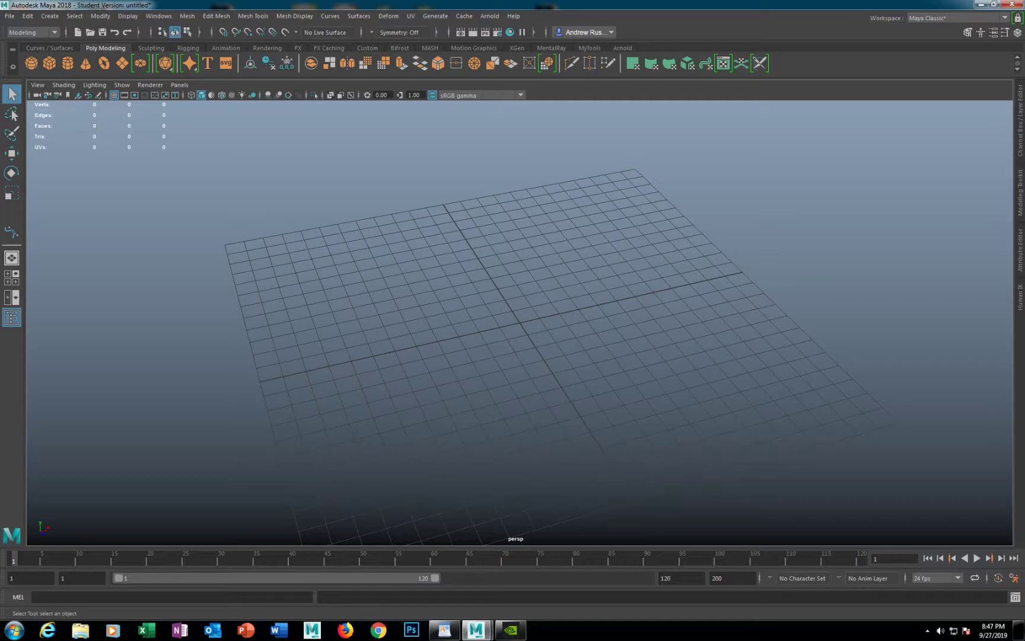
Show the side view full size, start the CV Curve Tool and frame a wide empty grid area.
key(space)
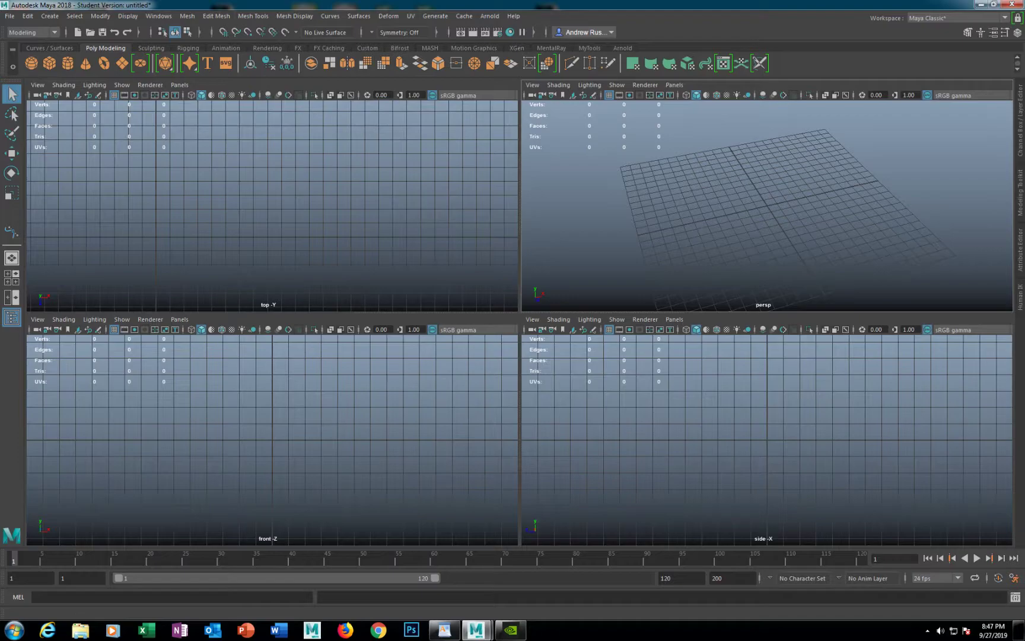
key(space)
key(space)
key(space)
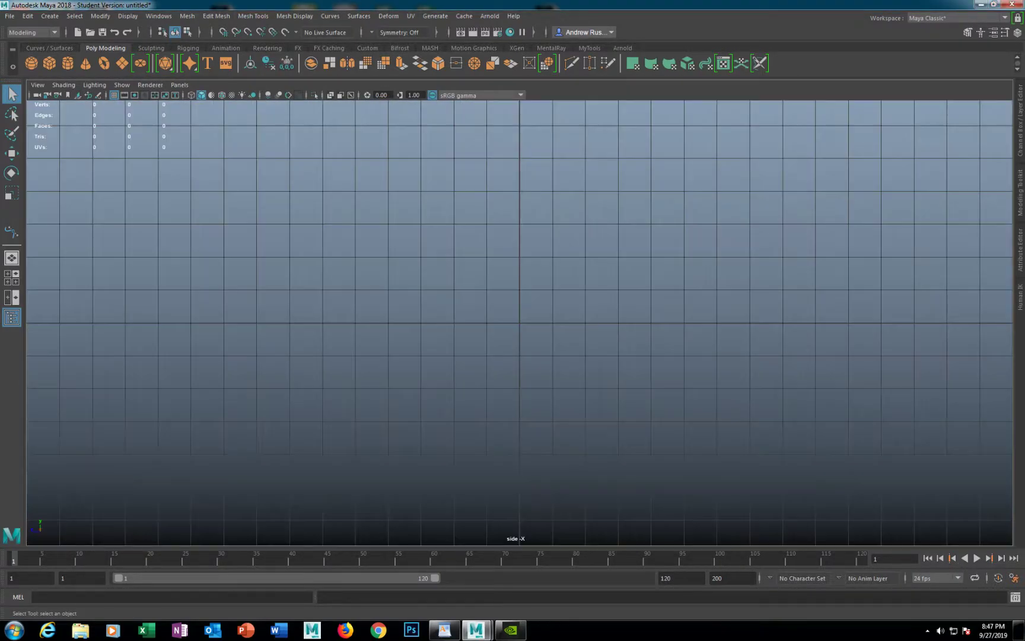
click(28, 16)
click(27, 16)
click(50, 16)
click(77, 96)
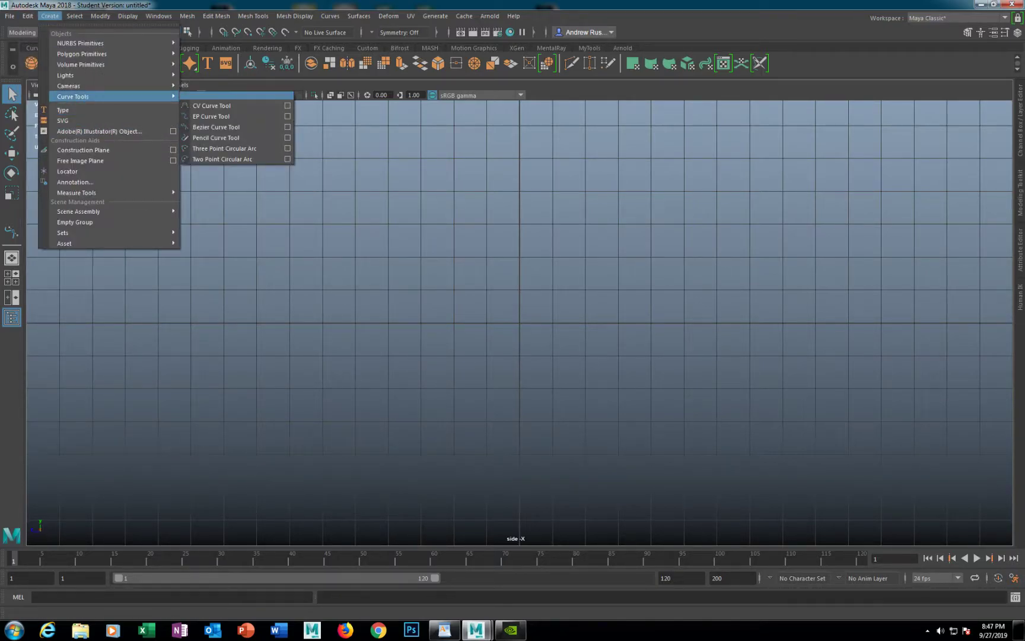
click(208, 106)
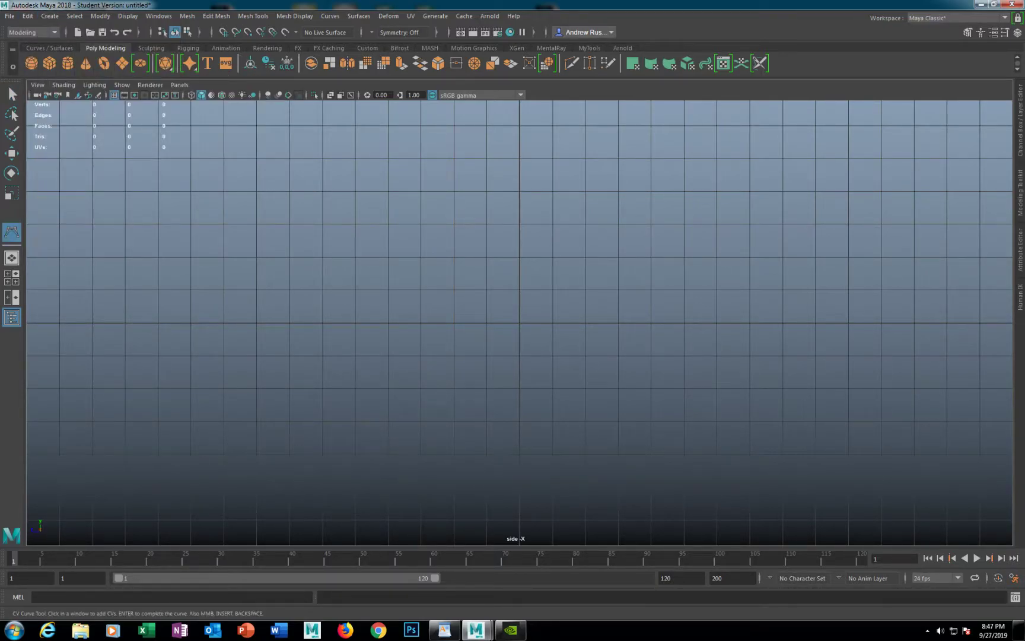
alt+middle_drag(520, 323, 610, 319)
scroll(519, 322, down, 3)
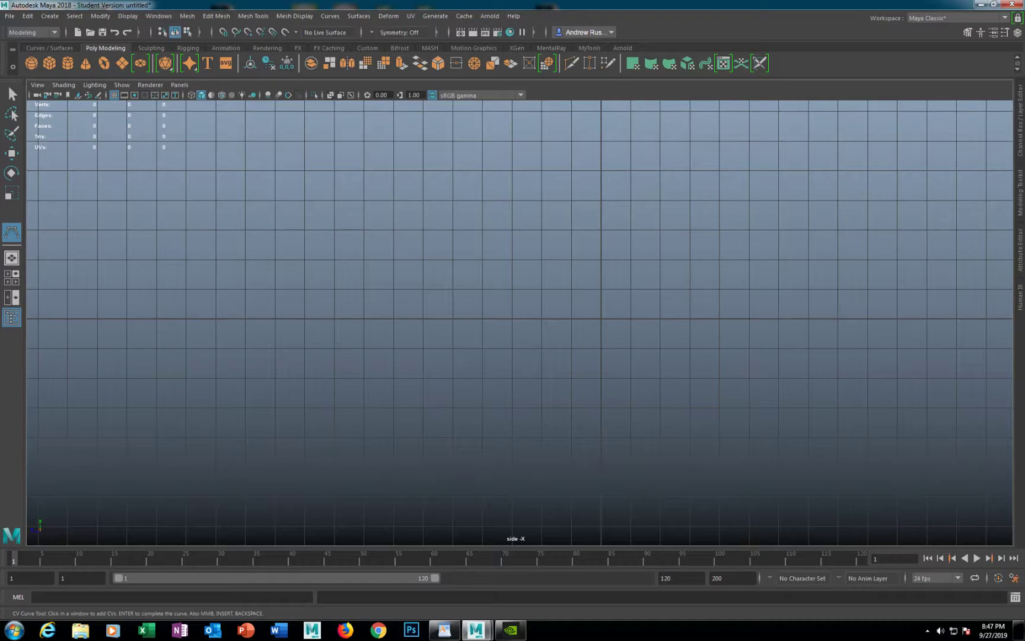
scroll(519, 322, down, 6)
scroll(519, 322, down, 2)
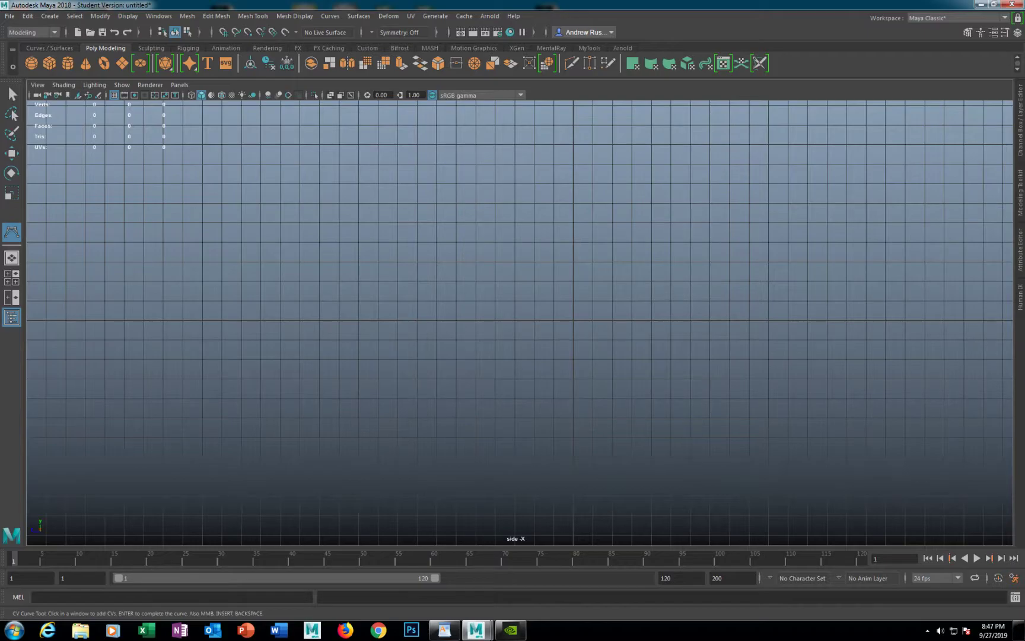
alt+middle_drag(356, 320, 462, 371)
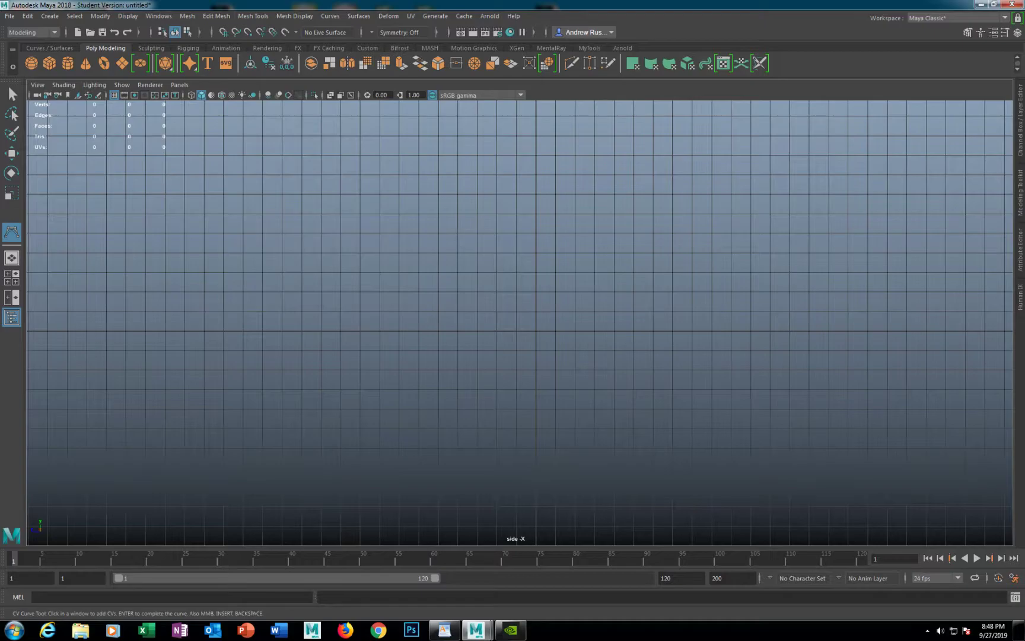
key(space)
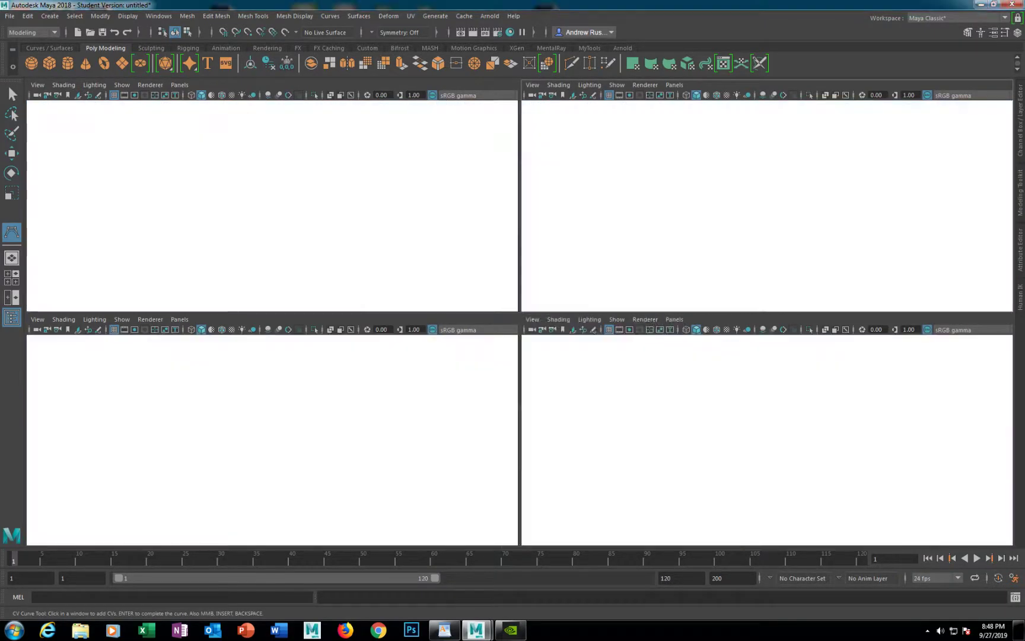
key(space)
alt+drag(510, 326, 535, 319)
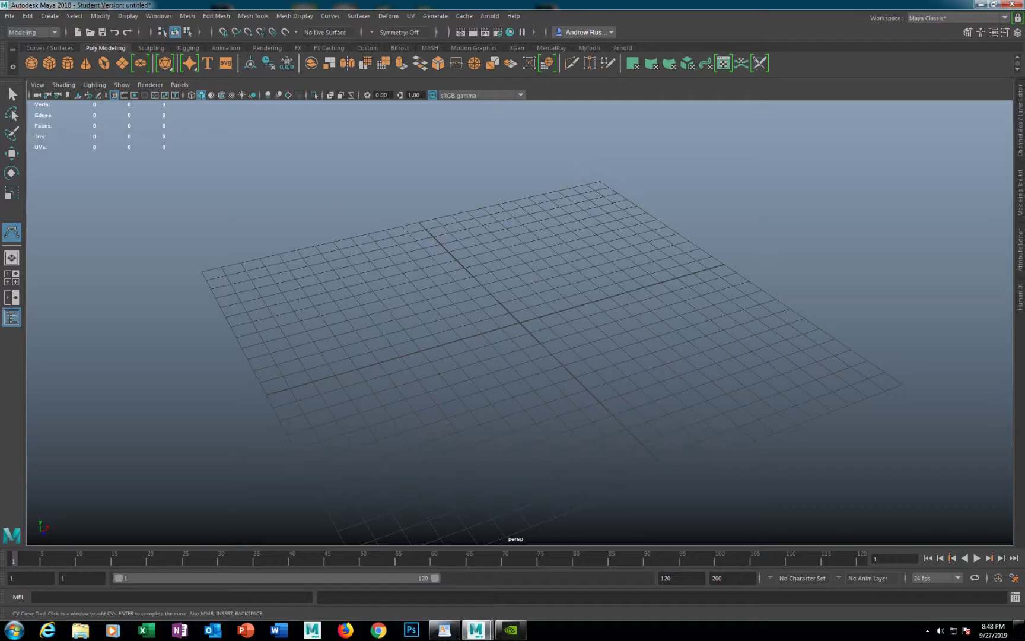
alt+drag(564, 333, 468, 321)
mouse_move(469, 320)
alt+middle_down()
mouse_move(647, 323)
mouse_move(344, 334)
mouse_move(474, 320)
alt+middle_up()
mouse_move(474, 320)
alt+right_down()
mouse_move(646, 320)
mouse_move(451, 321)
mouse_move(629, 321)
mouse_move(486, 321)
alt+right_up()
scroll(517, 321, up, 4)
scroll(516, 321, down, 5)
scroll(516, 320, up, 5)
scroll(516, 321, down, 5)
scroll(516, 320, up, 3)
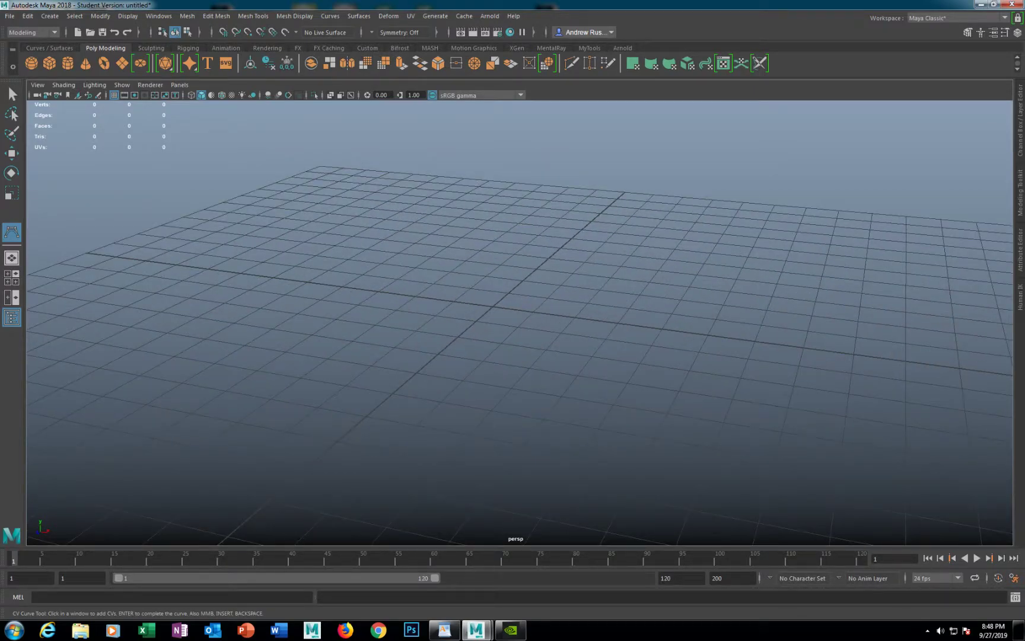
Draw a long, open wave-shaped CV curve with 36 control vertices and four crests, running horizontally across the side view.
key(space)
key(space)
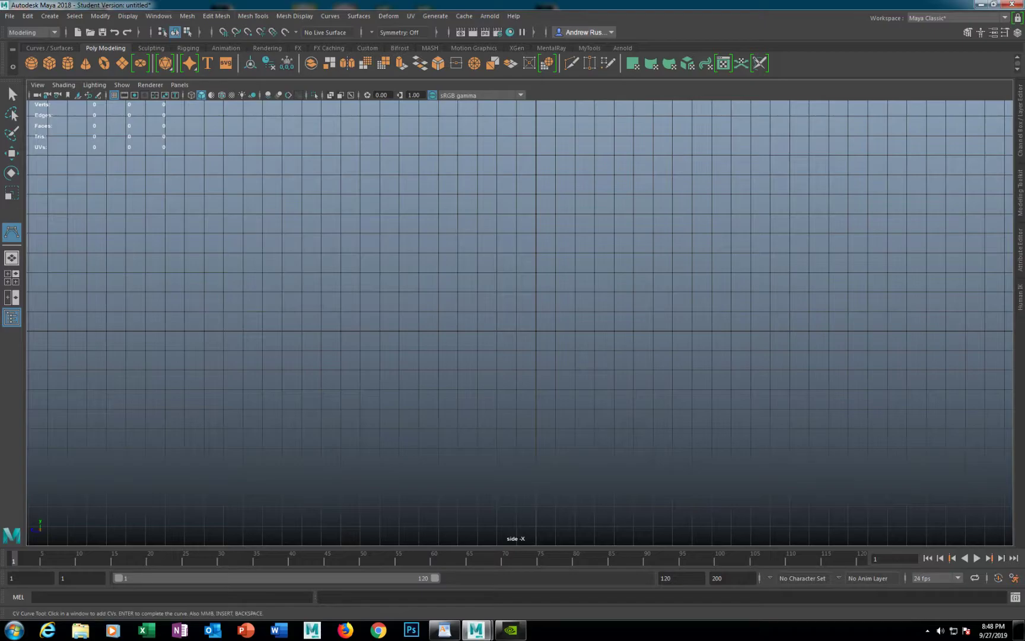
alt+middle_drag(516, 321, 586, 314)
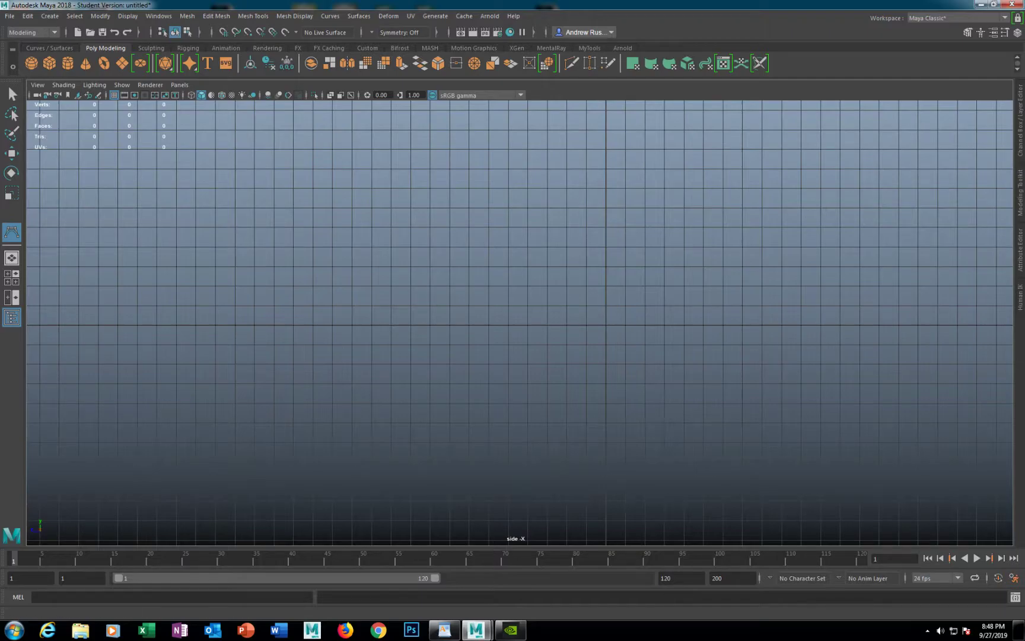
click(50, 16)
mouse_move(89, 96)
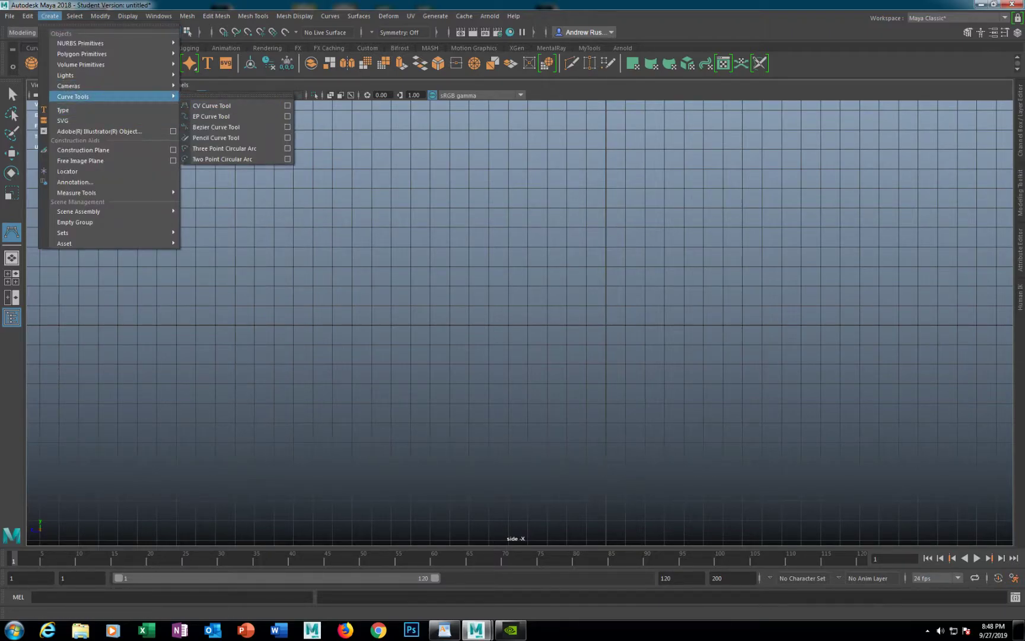
click(212, 106)
click(209, 305)
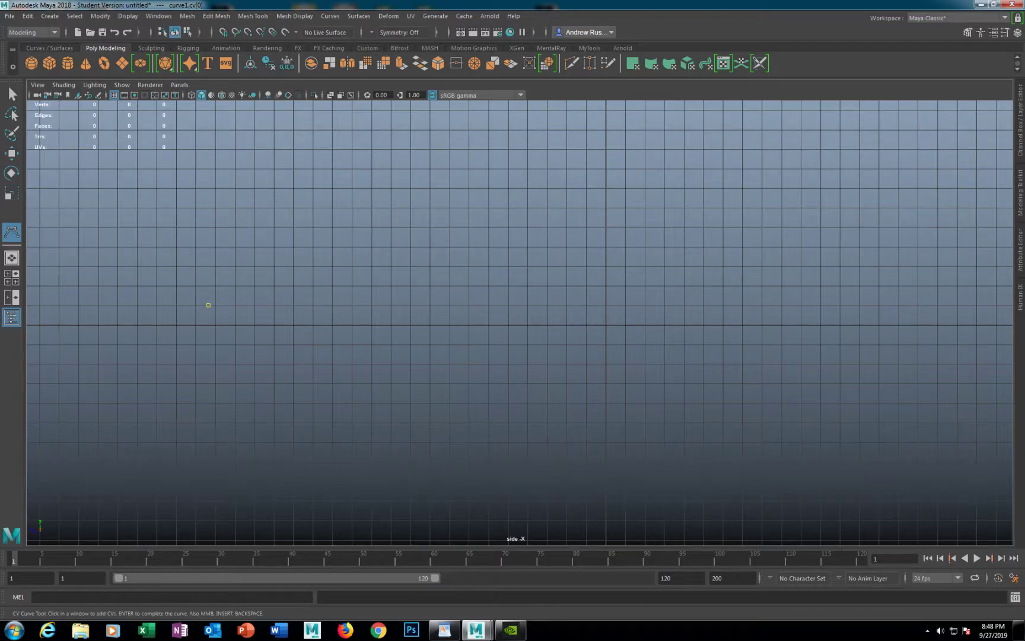
key(ctrl+z)
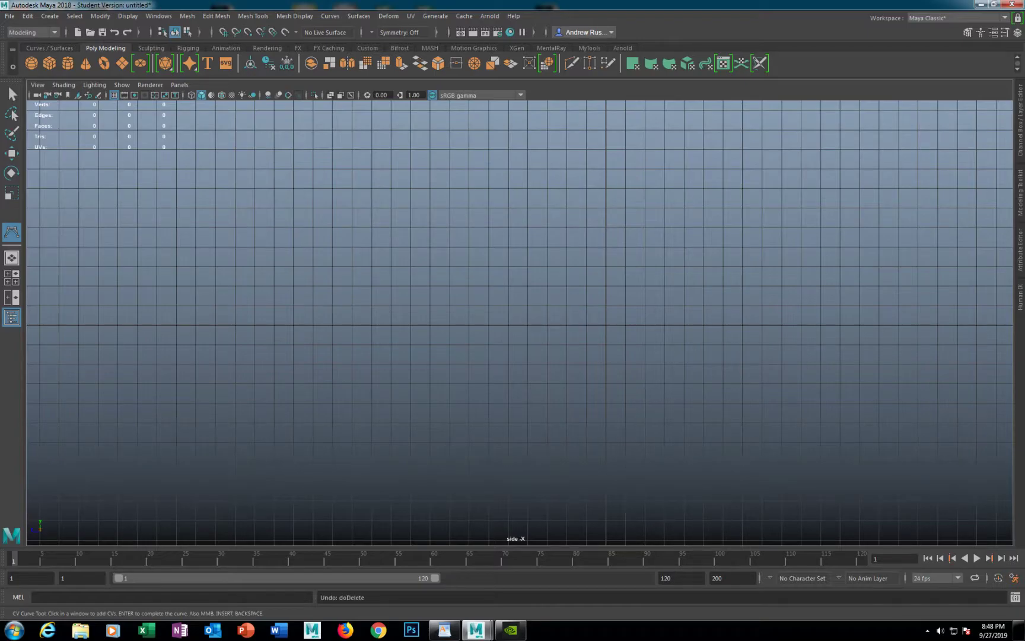
click(136, 326)
click(189, 227)
click(246, 181)
click(338, 254)
click(343, 365)
click(430, 403)
alt+middle_drag(431, 403, 270, 432)
click(368, 317)
click(389, 227)
click(484, 147)
click(631, 151)
click(683, 270)
click(697, 365)
click(710, 425)
alt+middle_drag(709, 425, 297, 326)
click(353, 351)
click(473, 320)
click(496, 229)
scroll(493, 439, down, 5)
click(514, 295)
click(582, 229)
click(653, 213)
click(721, 242)
click(749, 300)
click(775, 374)
alt+middle_drag(771, 379, 445, 352)
click(540, 367)
click(597, 360)
click(633, 299)
click(649, 228)
click(700, 188)
click(761, 169)
click(833, 195)
click(865, 261)
click(882, 315)
click(895, 347)
scroll(895, 346, down, 3)
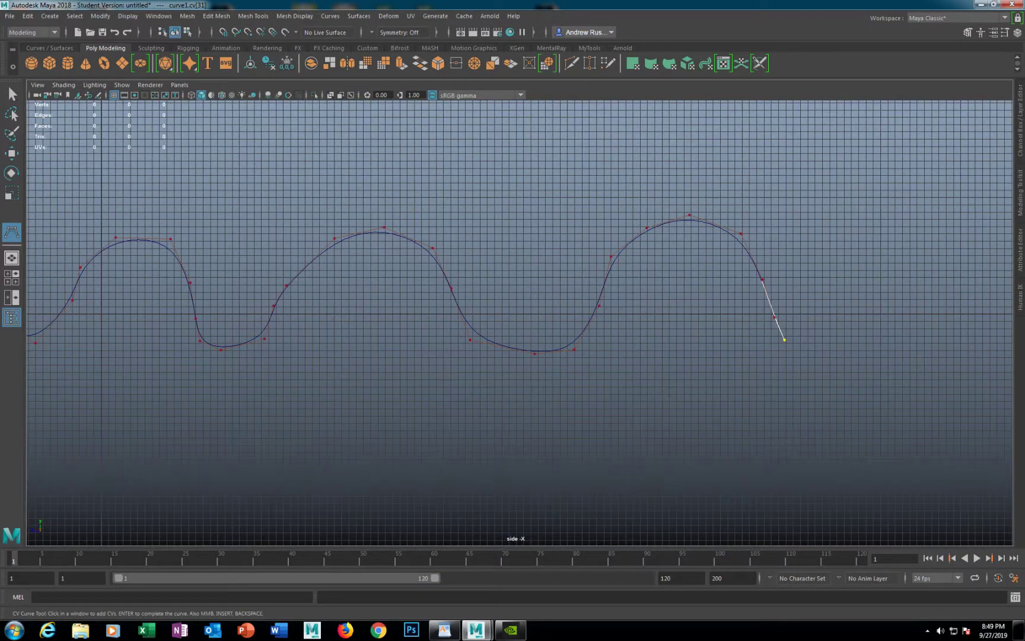
click(812, 346)
click(862, 341)
click(895, 329)
click(943, 298)
key(q)
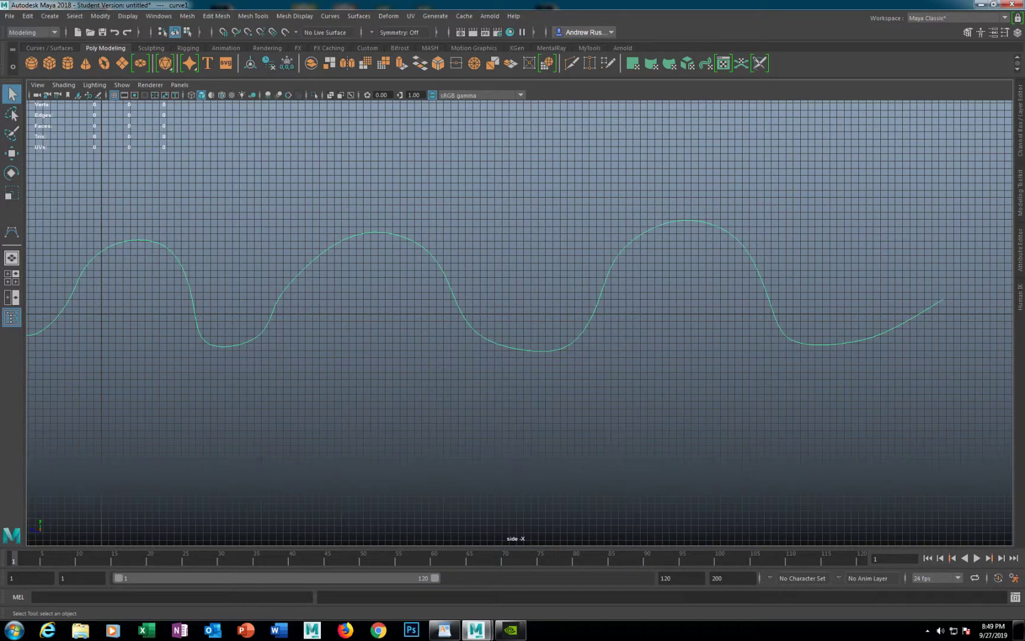
Duplicate the wave curve in the perspective view and move the copy in the negative X direction, parallel to the original.
key(space)
key(space)
scroll(519, 323, down, 12)
alt+middle_drag(520, 297, 505, 368)
alt+drag(504, 368, 534, 359)
key(w)
alt+middle_drag(504, 403, 521, 335)
scroll(520, 323, up, 7)
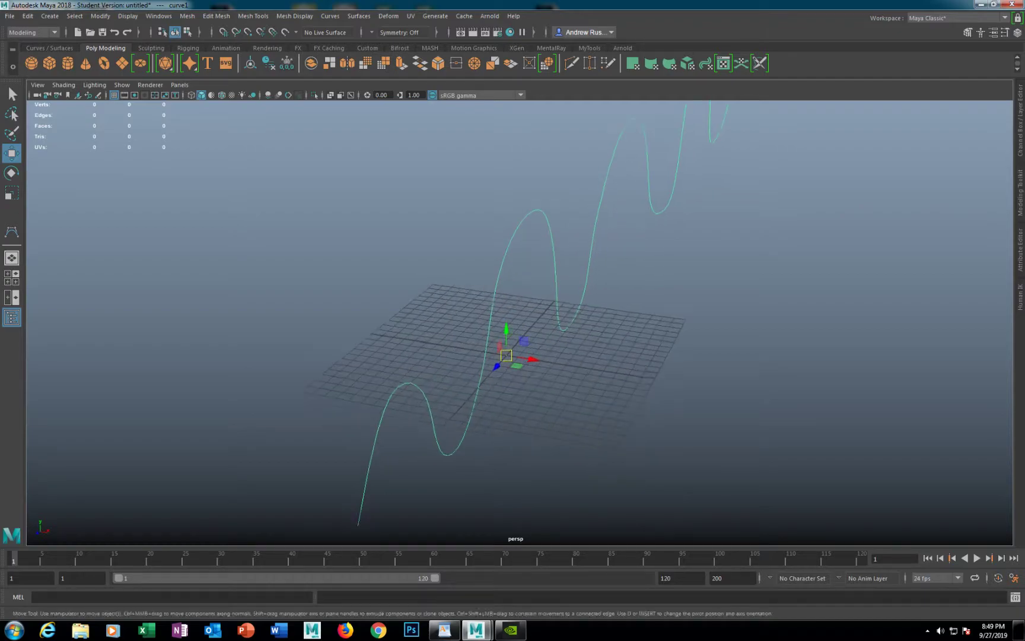
alt+drag(520, 323, 537, 323)
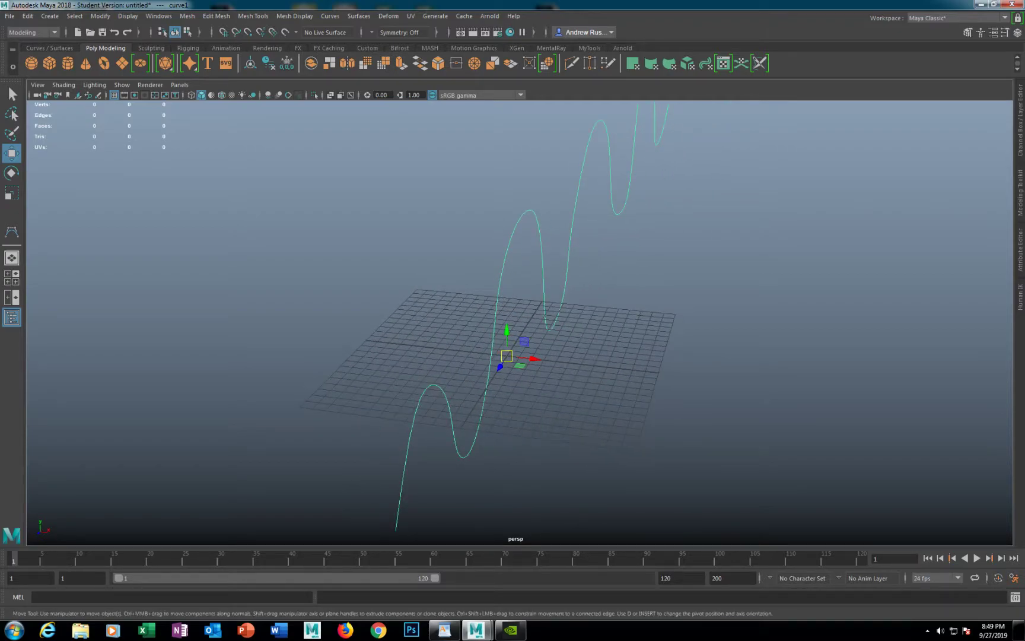
key(ctrl+d)
drag(534, 358, 372, 342)
alt+drag(373, 342, 385, 362)
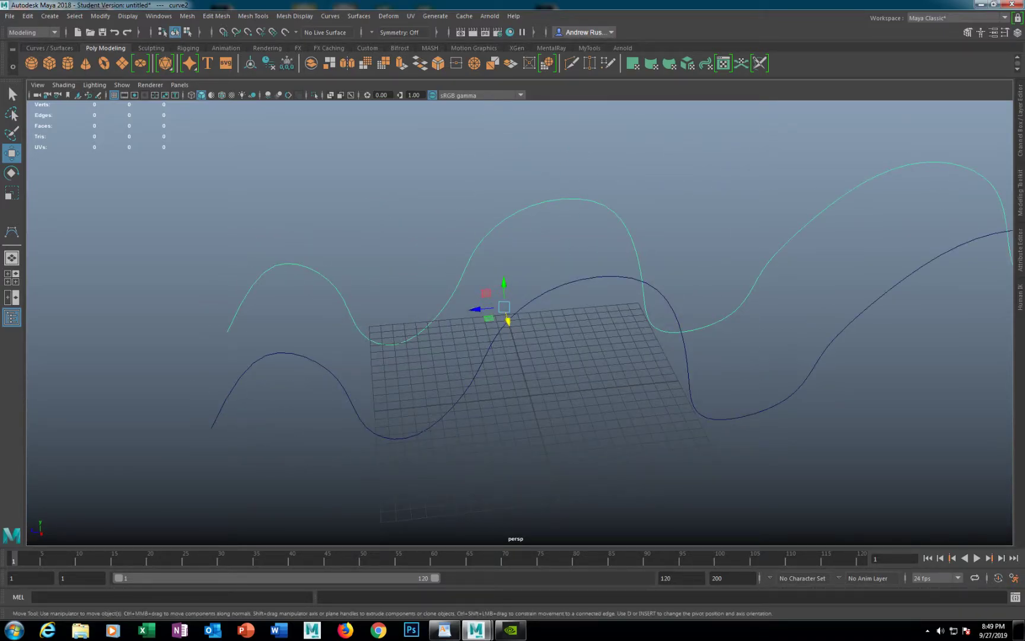
alt+drag(385, 362, 539, 313)
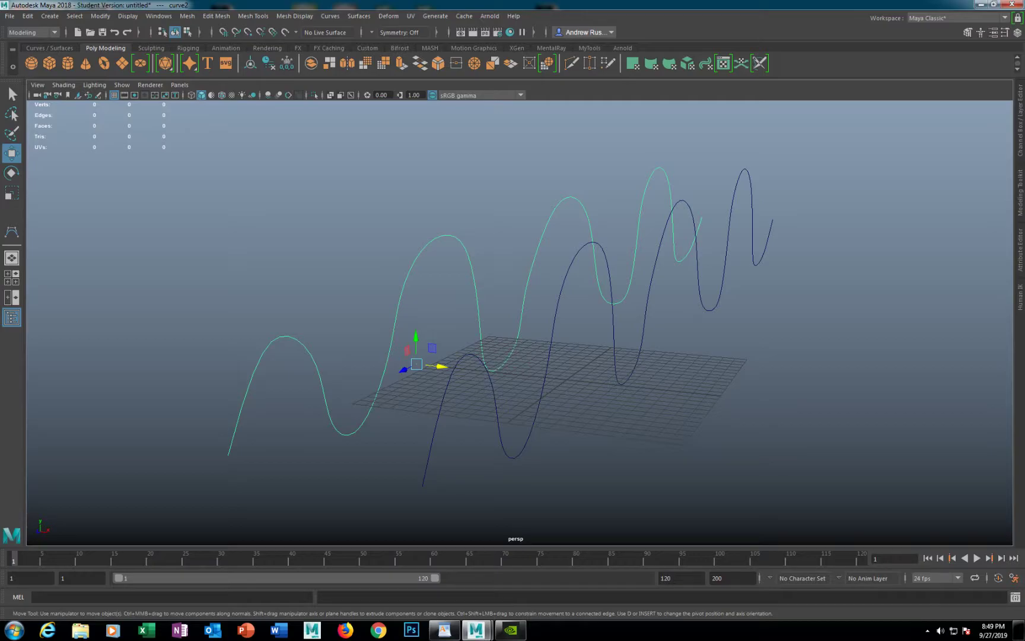
Loft a surface between the duplicated and the original wave curve.
shift+click(556, 313)
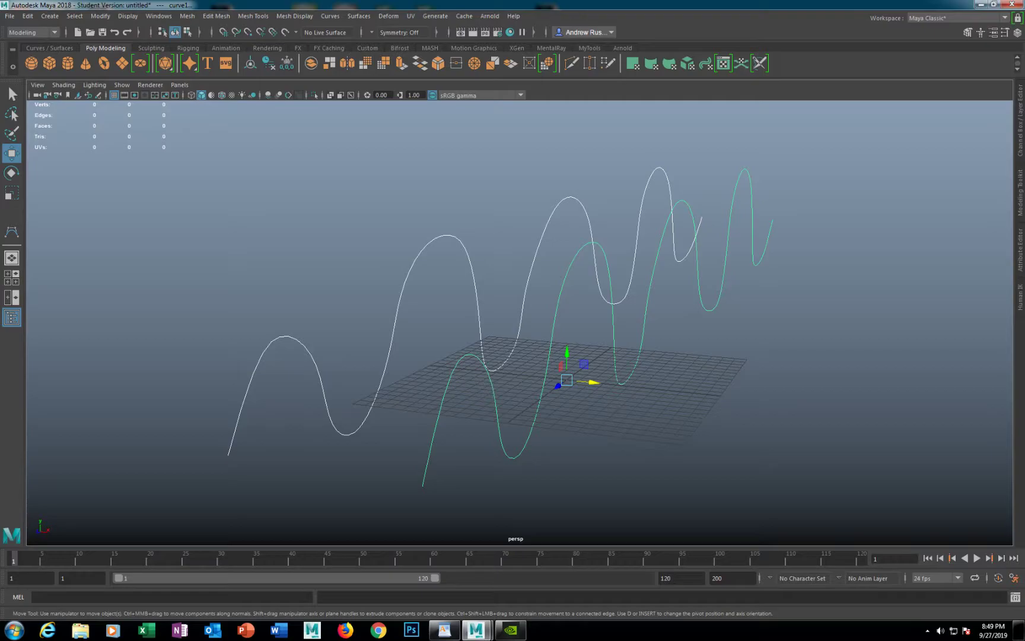
click(359, 16)
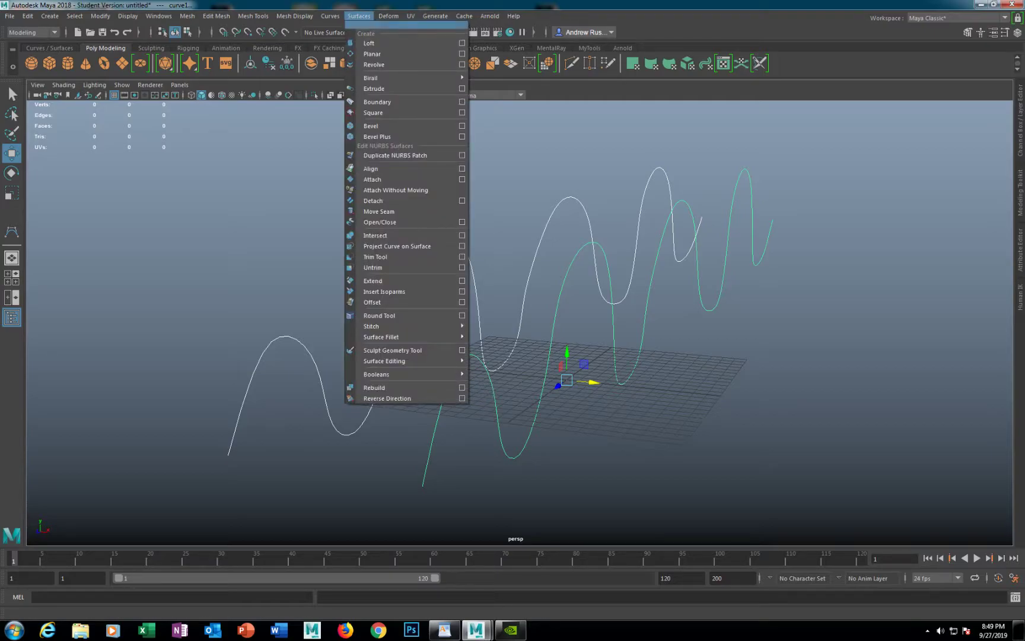
click(380, 43)
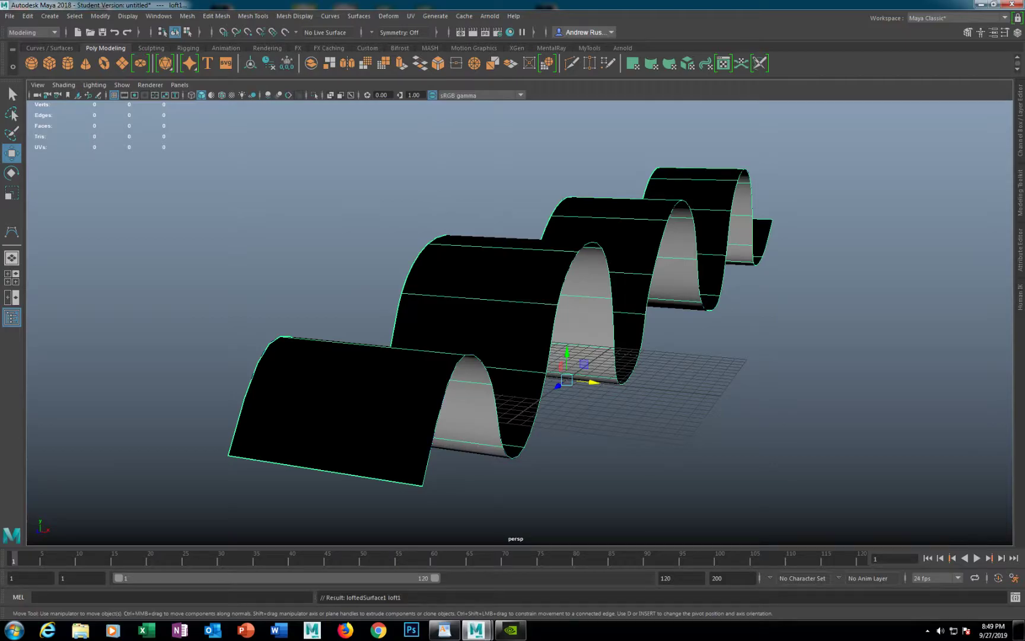
Examine the lofted wavy ribbon from the front, above and the side in the perspective view.
alt+drag(581, 309, 487, 356)
alt+middle_drag(594, 350, 416, 338)
alt+right_drag(510, 338, 427, 338)
alt+drag(451, 332, 517, 353)
alt+middle_drag(534, 333, 362, 381)
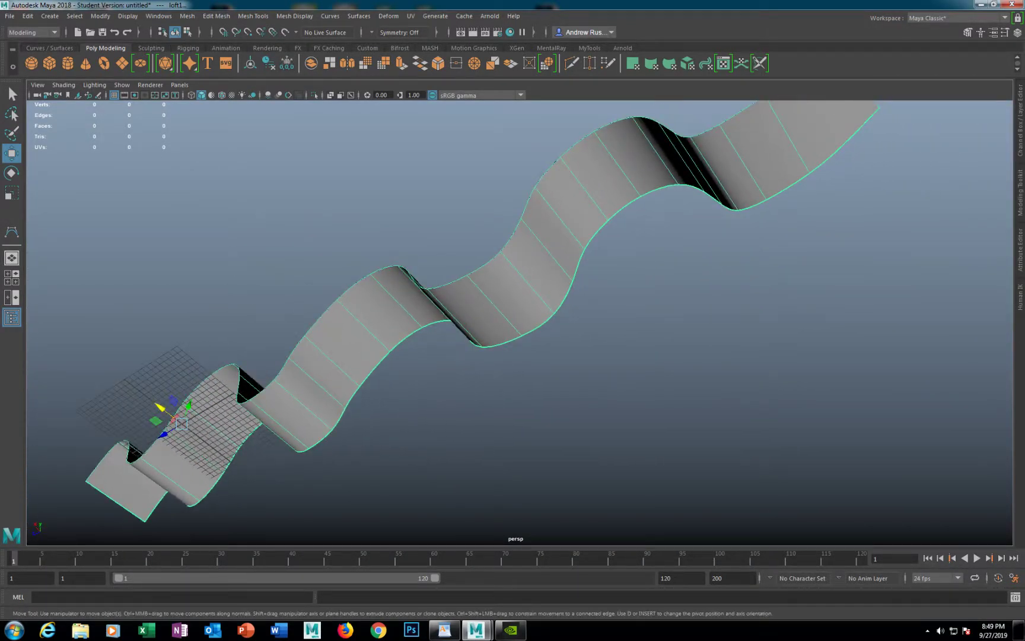
alt+drag(487, 357, 380, 368)
alt+right_drag(475, 350, 409, 350)
alt+drag(463, 351, 403, 359)
alt+middle_drag(410, 356, 487, 356)
alt+drag(486, 356, 510, 440)
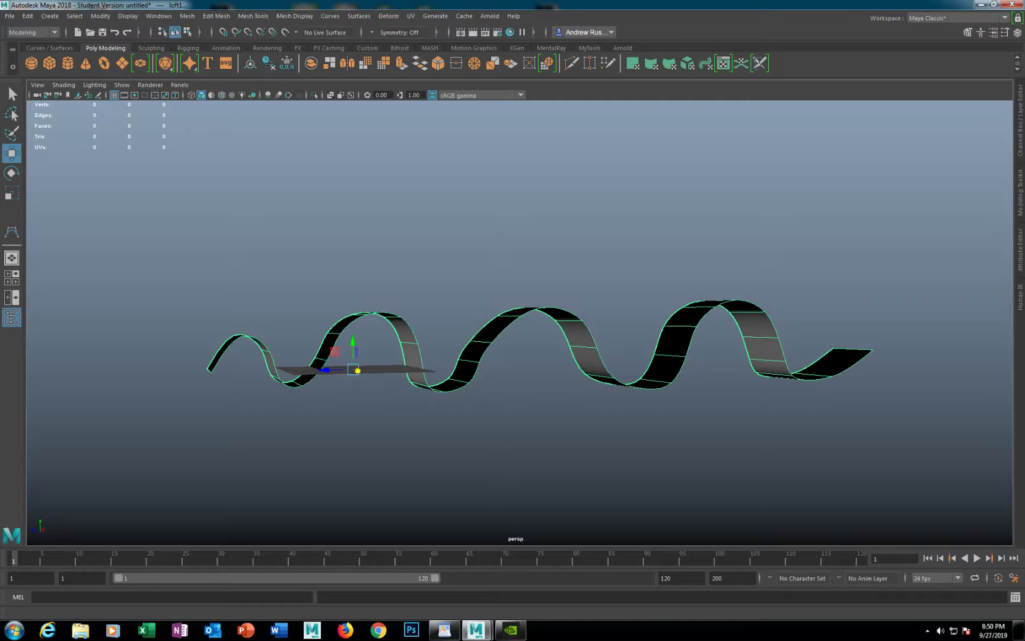
click(359, 16)
click(534, 237)
alt+drag(522, 267, 605, 338)
alt+middle_drag(606, 338, 582, 237)
alt+drag(534, 356, 499, 397)
alt+drag(498, 356, 546, 356)
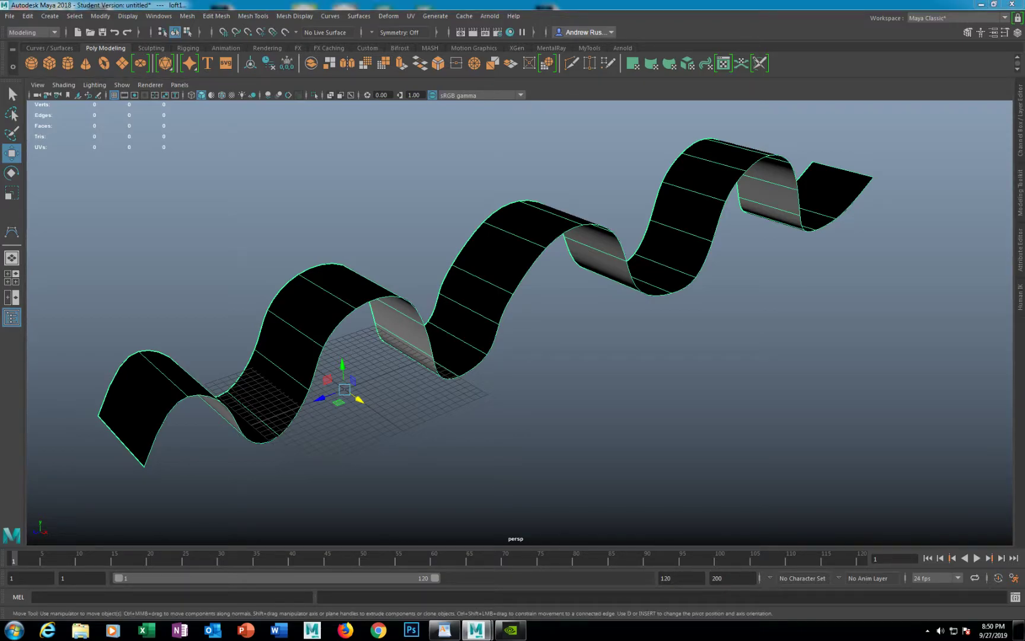
Open the Outliner and select the original wave curve, curve1, instead of its duplicate.
click(453, 266)
alt+drag(451, 332, 534, 309)
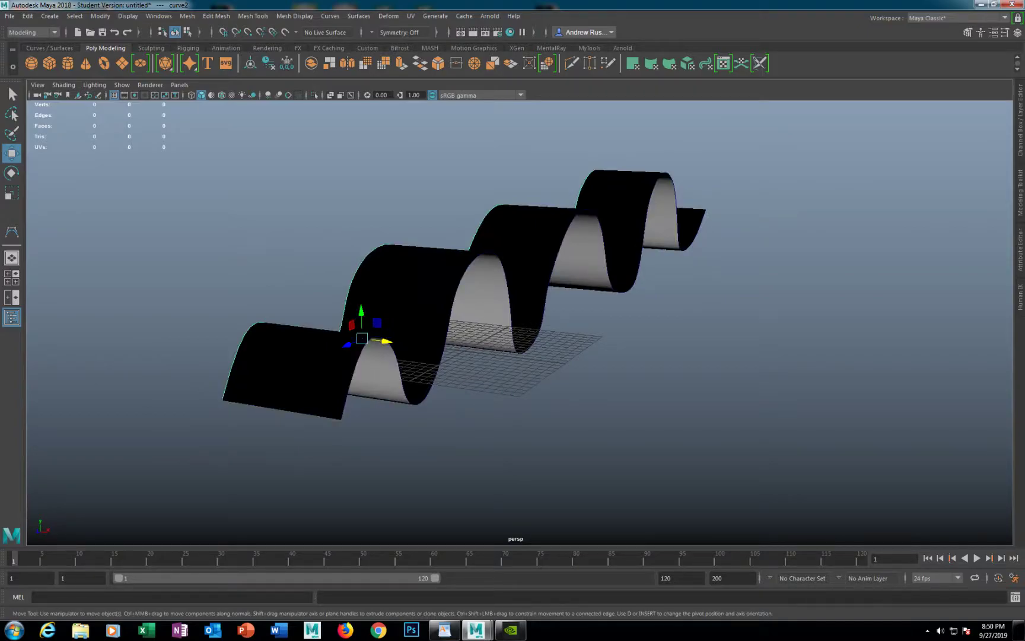
drag(1024, 67, 868, 105)
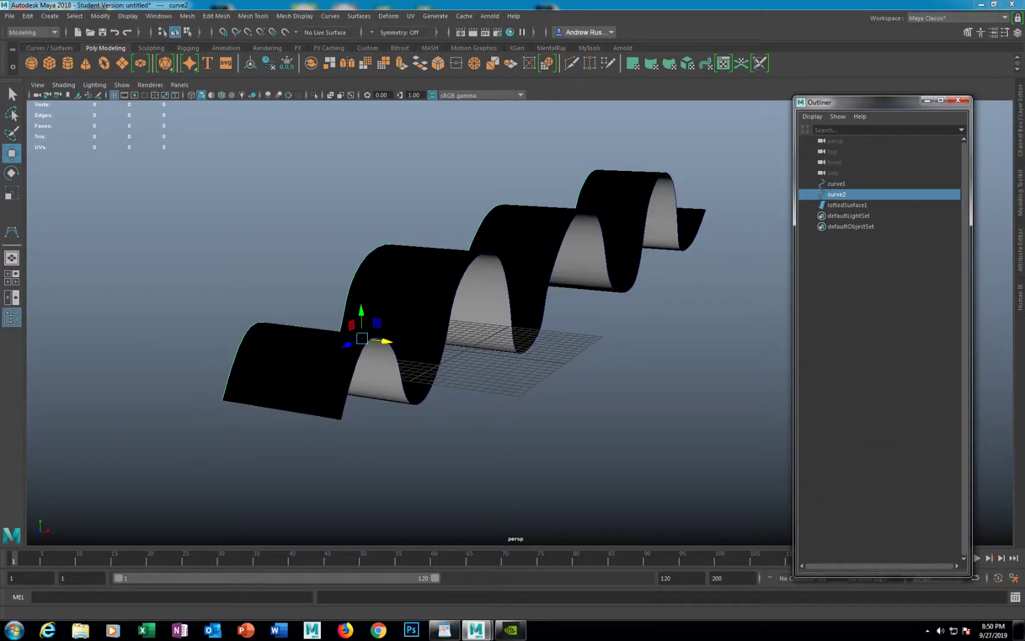
click(837, 184)
alt+drag(629, 309, 534, 333)
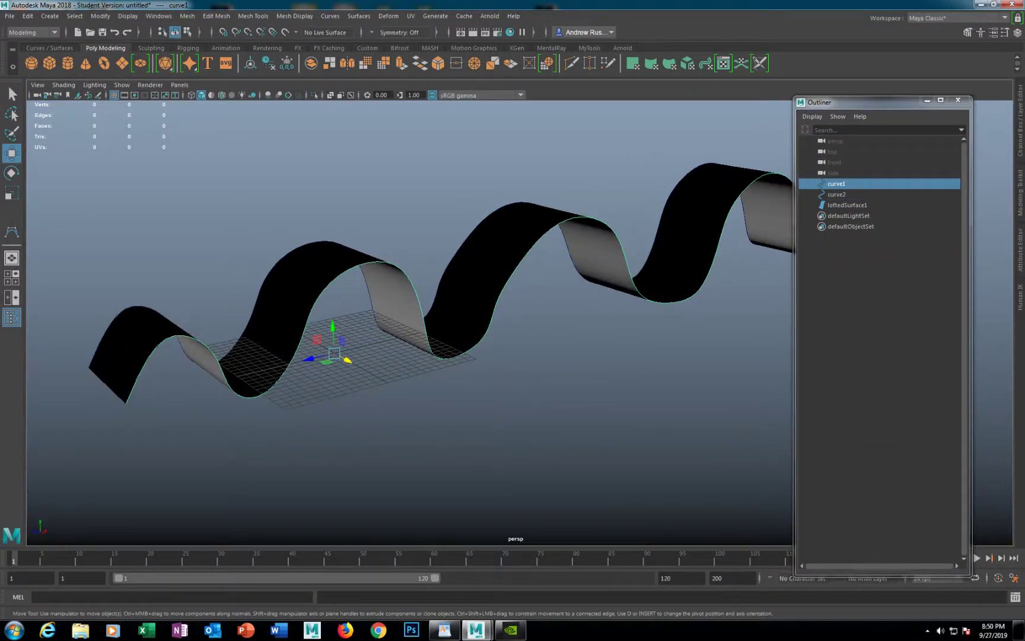
Display the control vertices of curve1 and select the group around one trough along the ribbon's front edge.
alt+middle_drag(534, 333, 421, 401)
scroll(466, 343, up, 5)
right_click(521, 190)
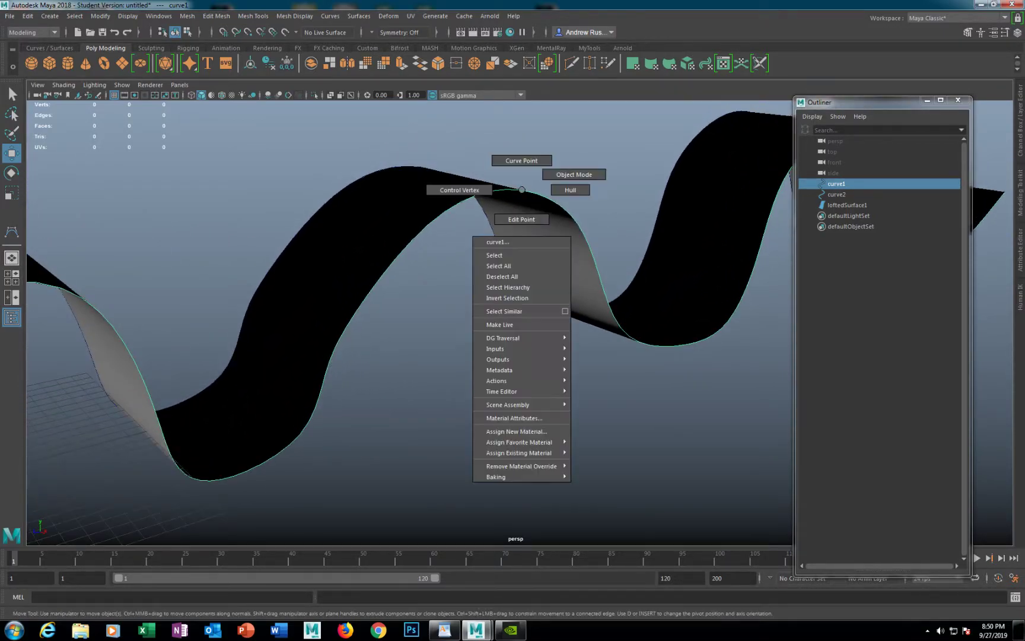
right_drag(522, 190, 462, 190)
alt+drag(462, 205, 404, 237)
drag(491, 248, 602, 248)
drag(536, 152, 350, 231)
drag(415, 275, 649, 389)
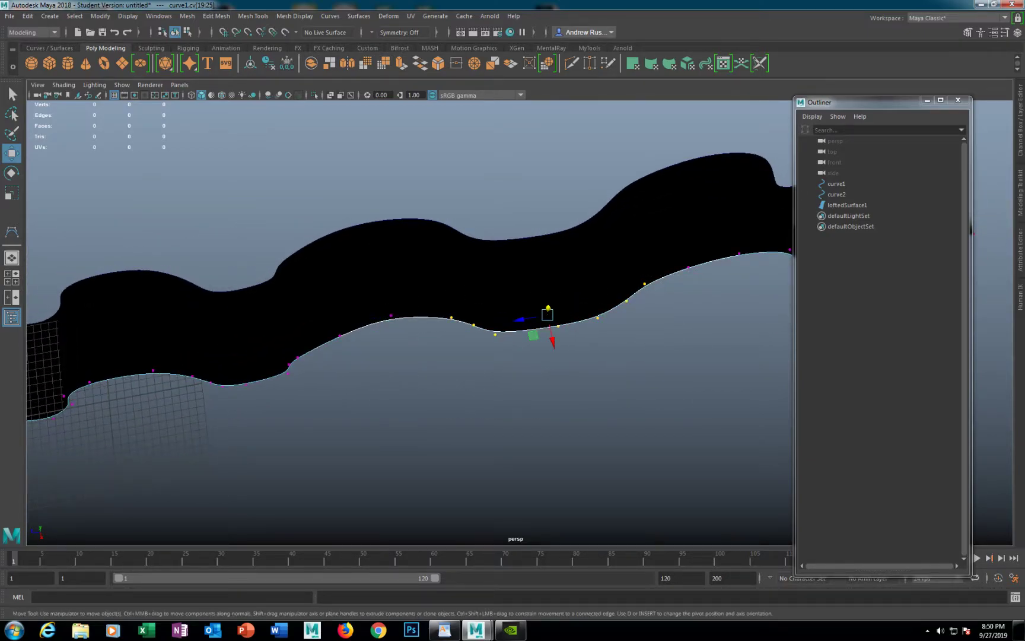
Try scaling the selected control vertices of curve1, undo the scaling and return to the Move tool.
alt+drag(593, 380, 588, 308)
key(r)
mouse_move(524, 315)
mouse_down()
mouse_move(500, 315)
mouse_move(545, 314)
mouse_move(500, 315)
mouse_move(522, 315)
mouse_move(543, 294)
mouse_move(647, 308)
mouse_move(665, 237)
mouse_move(658, 299)
mouse_up()
drag(567, 283, 653, 273)
key(ctrl+z)
key(w)
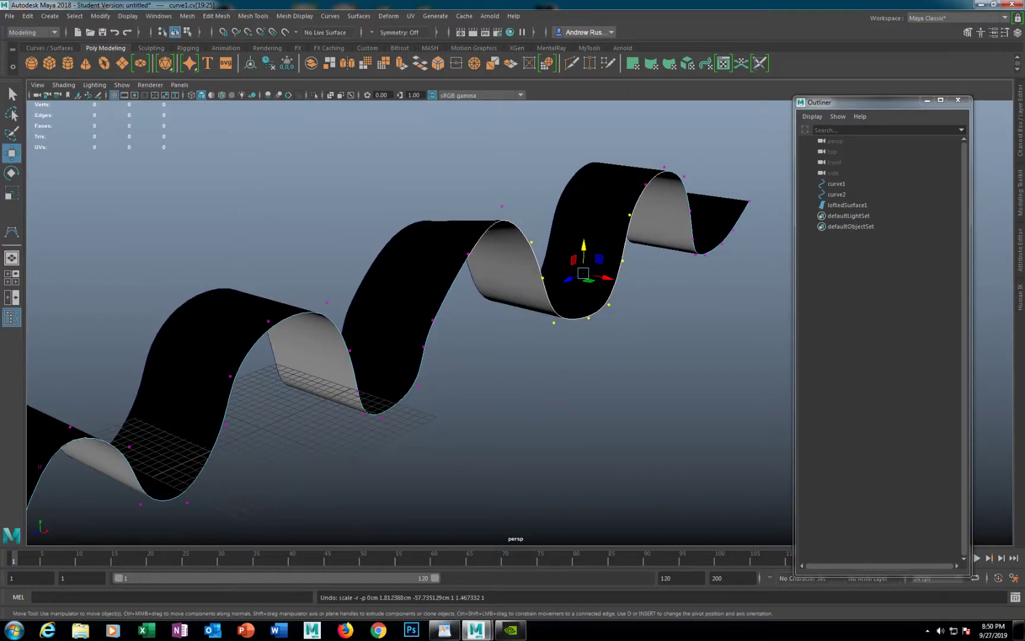
Return curve1 to object mode and select the lofted ribbon surface.
right_drag(520, 240, 683, 193)
click(837, 195)
click(847, 206)
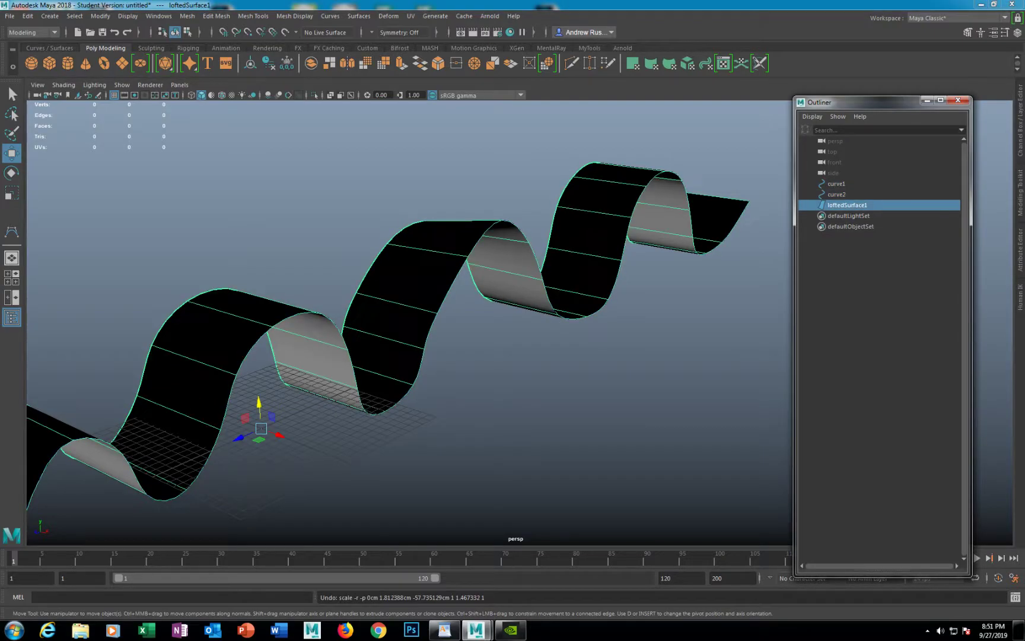
alt+right_drag(534, 356, 439, 357)
alt+middle_drag(439, 356, 500, 334)
Try converting the lofted surface from NURBS to polygons with the existing settings, and undo the conversion.
click(100, 16)
click(100, 16)
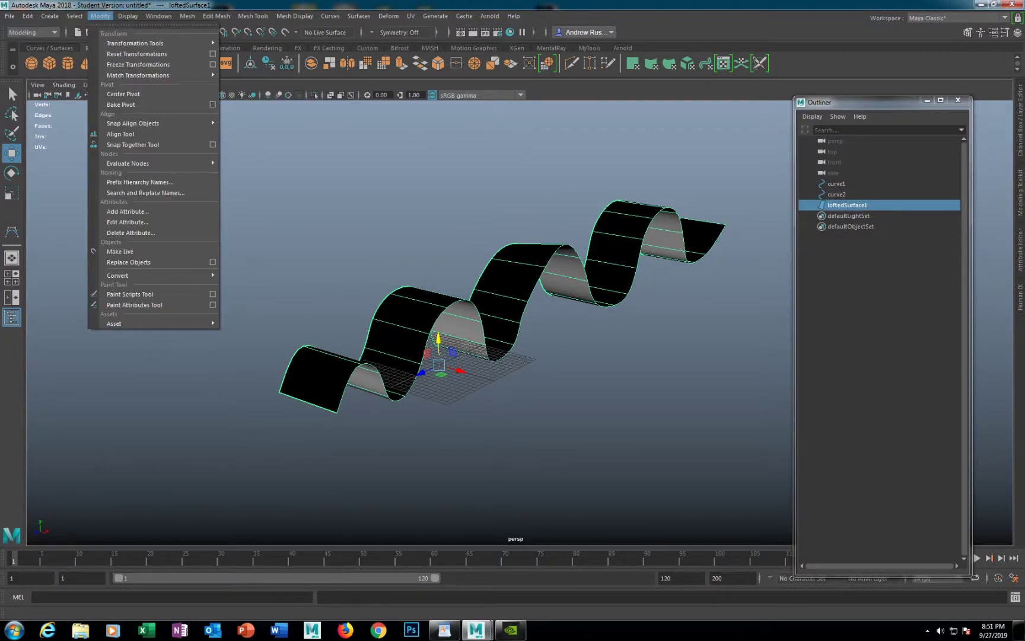
mouse_move(117, 276)
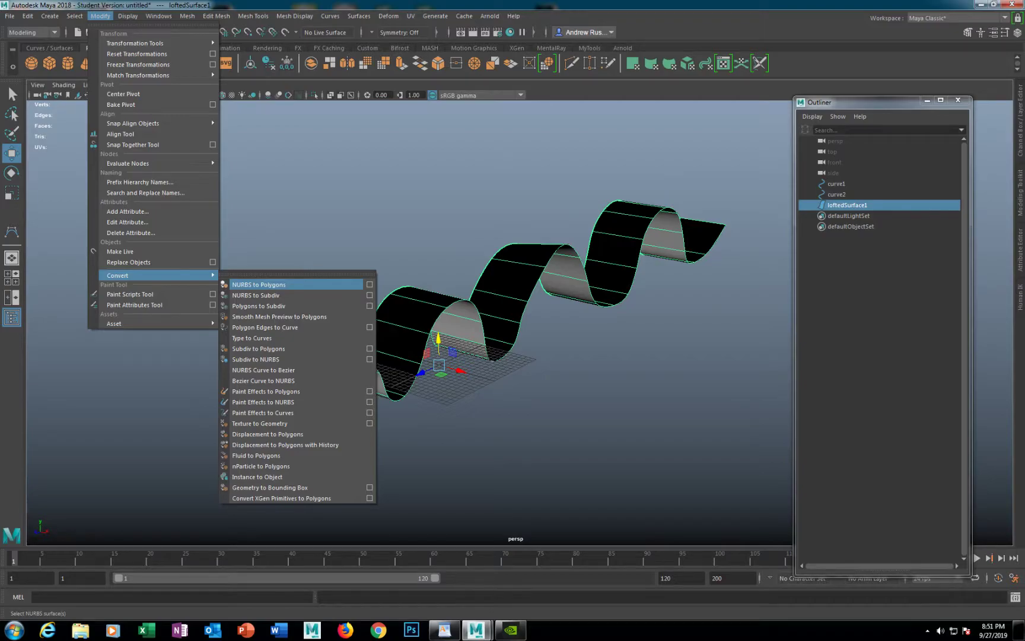
click(259, 284)
mouse_move(492, 332)
alt+mouse_down()
mouse_move(379, 356)
mouse_move(356, 404)
mouse_move(339, 309)
mouse_move(308, 267)
mouse_move(250, 261)
alt+mouse_up()
key(ctrl+z)
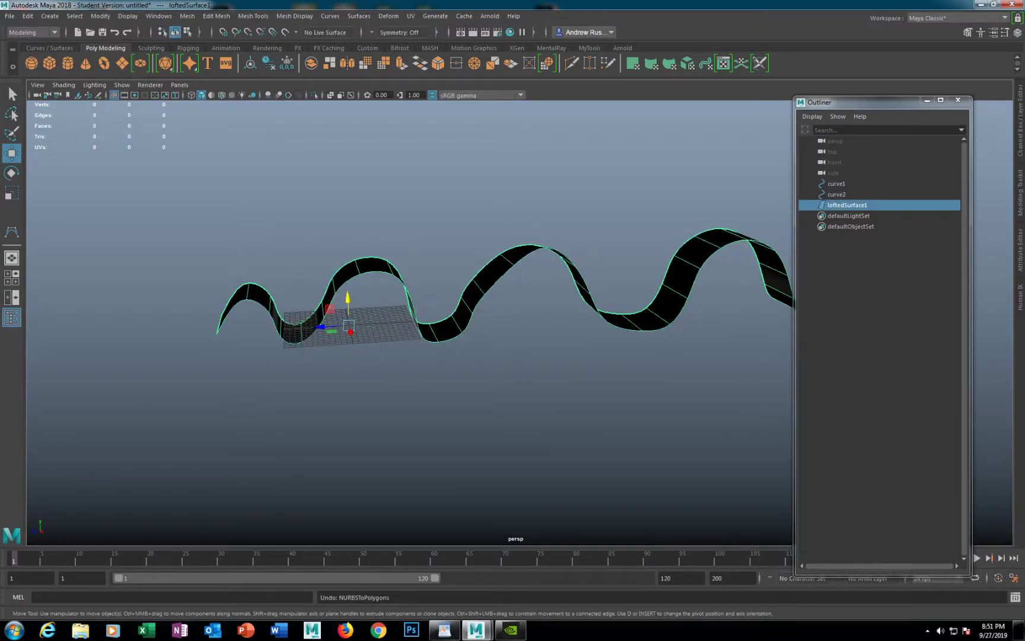
Open the NURBS to Polygons options and convert the lofted surface to quads with Number U 10 and Number V 10.
click(101, 16)
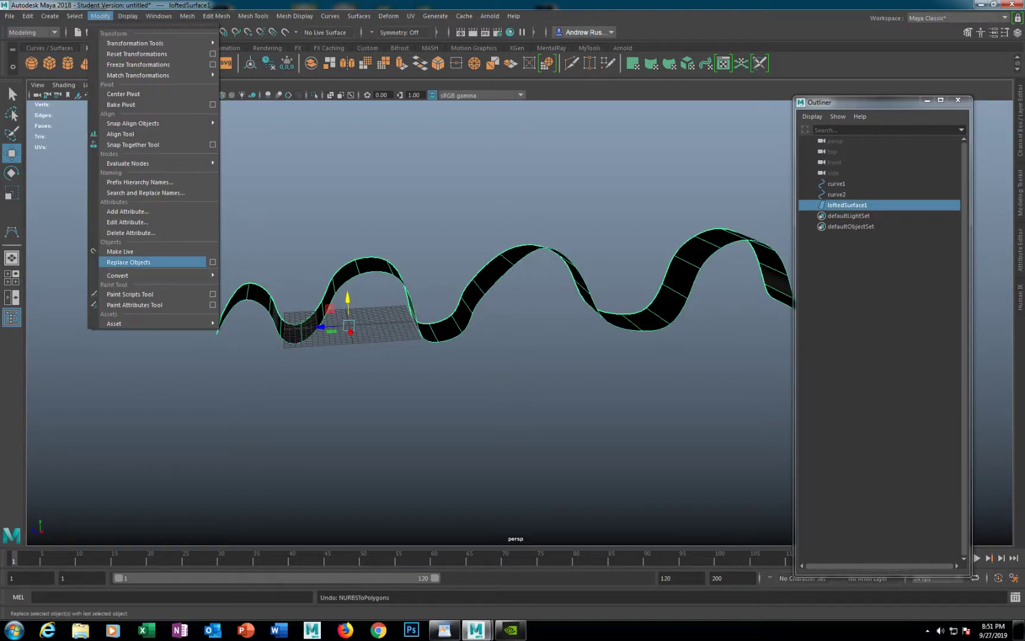
mouse_move(154, 275)
click(369, 285)
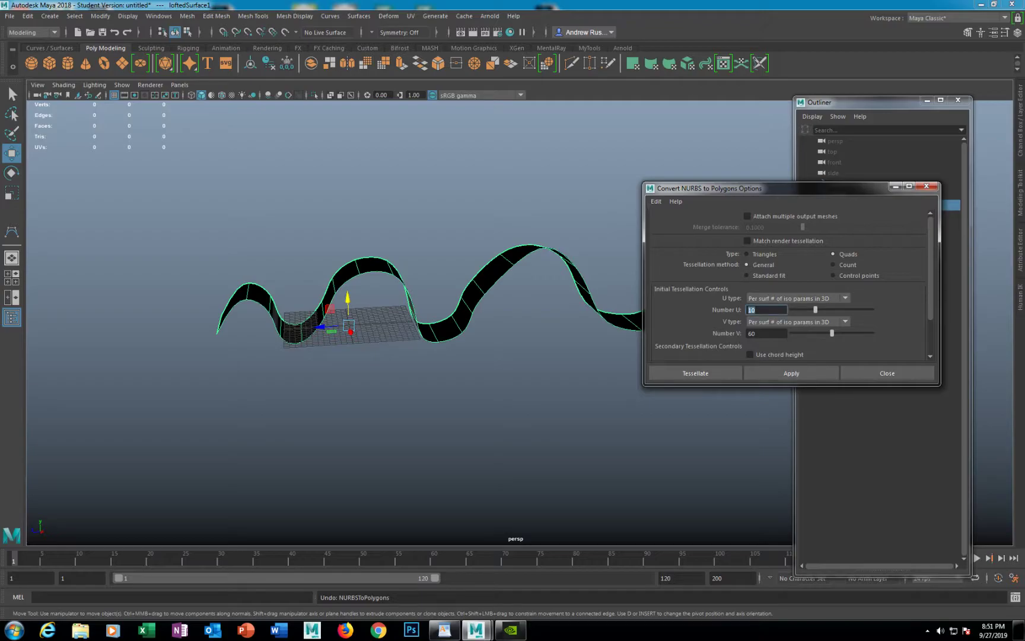
key(Tab)
click(791, 373)
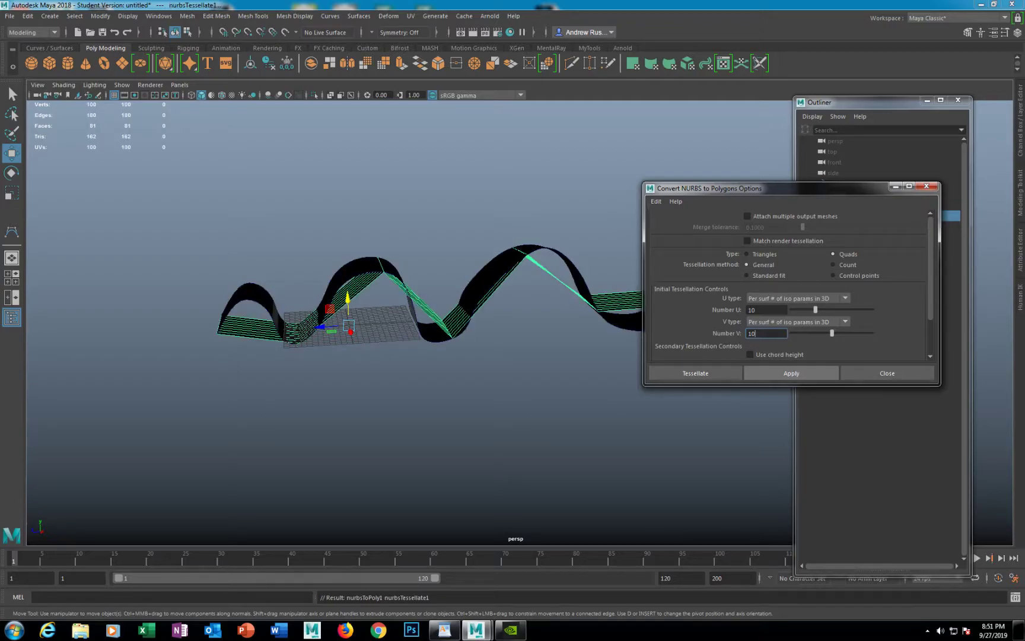
alt+drag(510, 333, 504, 397)
mouse_move(415, 397)
alt+mouse_down()
mouse_move(425, 368)
mouse_move(469, 344)
mouse_move(504, 338)
mouse_move(528, 350)
alt+mouse_up()
alt+middle_drag(428, 356, 517, 356)
alt+drag(517, 356, 490, 377)
Undo the coarse polygon conversion and convert the lofted surface again with Number U set to 30.
click(767, 333)
click(765, 310)
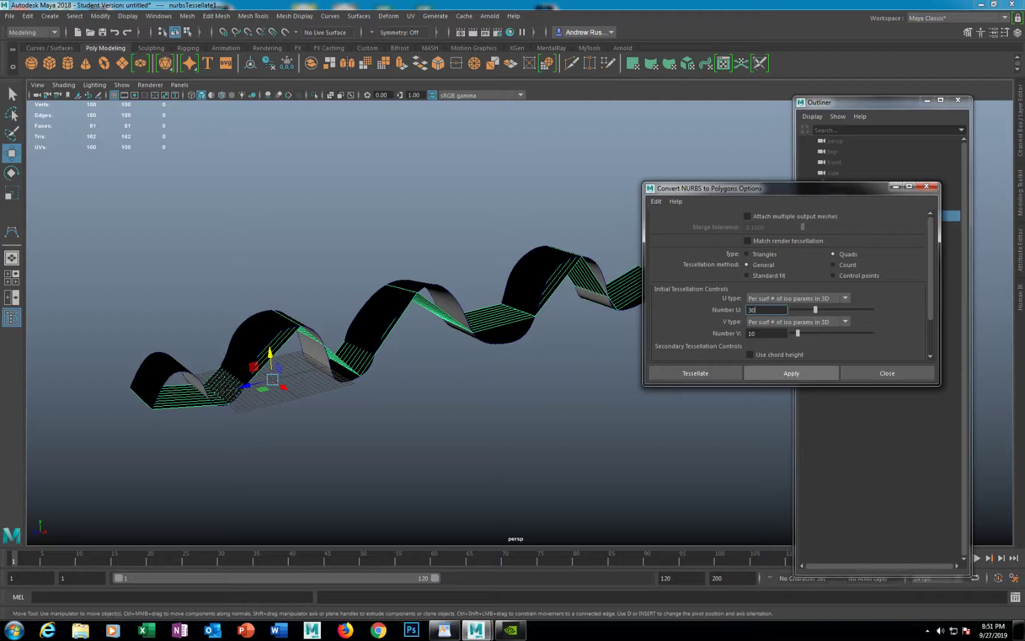
click(792, 373)
click(585, 409)
key(ctrl+z)
key(ctrl+z)
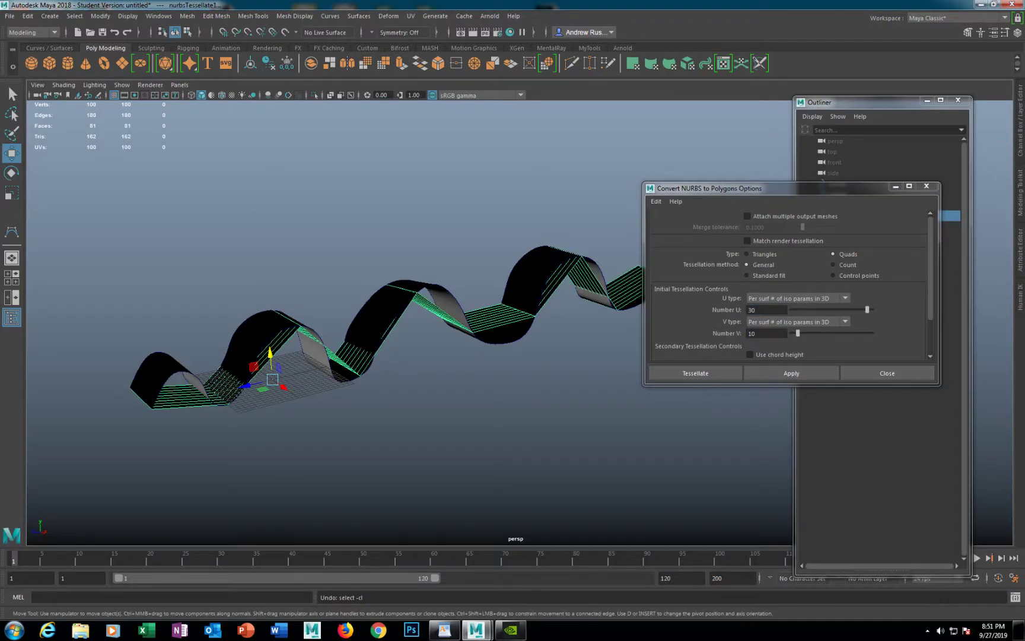
key(ctrl+z)
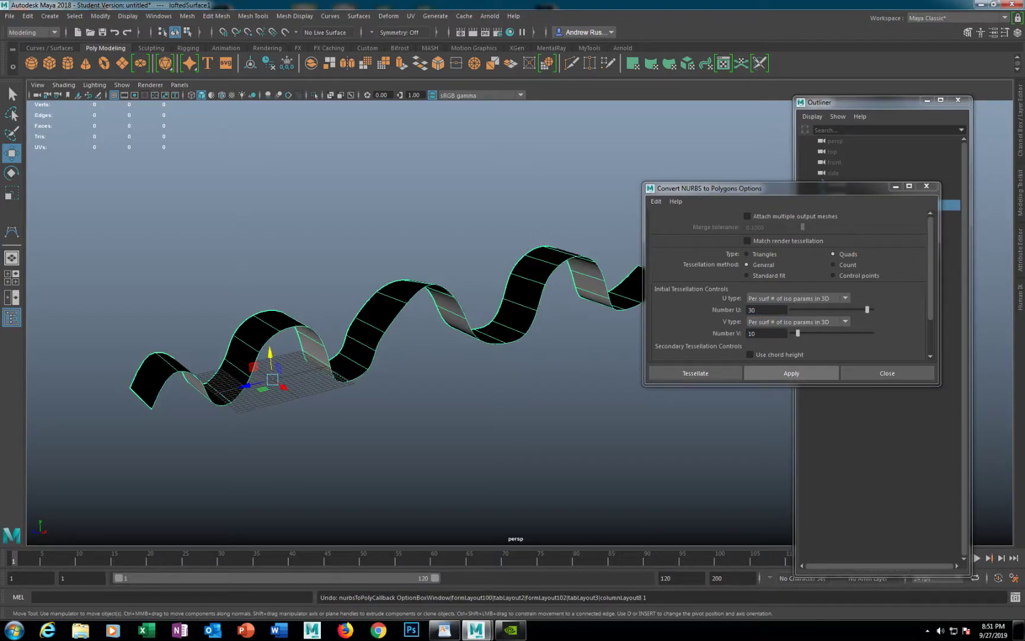
click(792, 373)
alt+drag(584, 409, 489, 414)
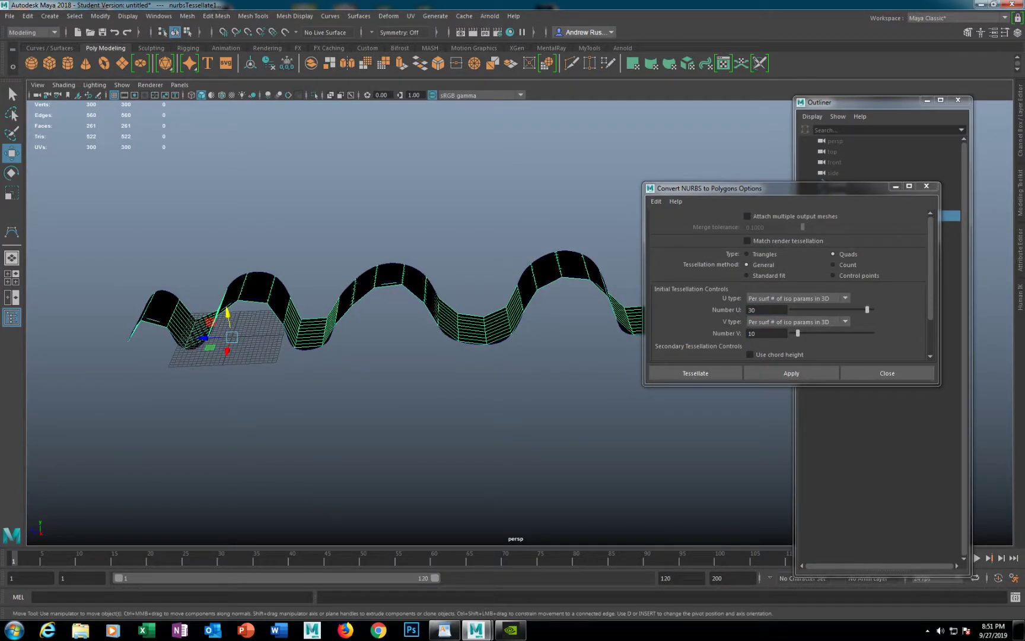
Replace the polygon conversion with a new one using Number U 60 and Number V 10.
drag(763, 310, 746, 310)
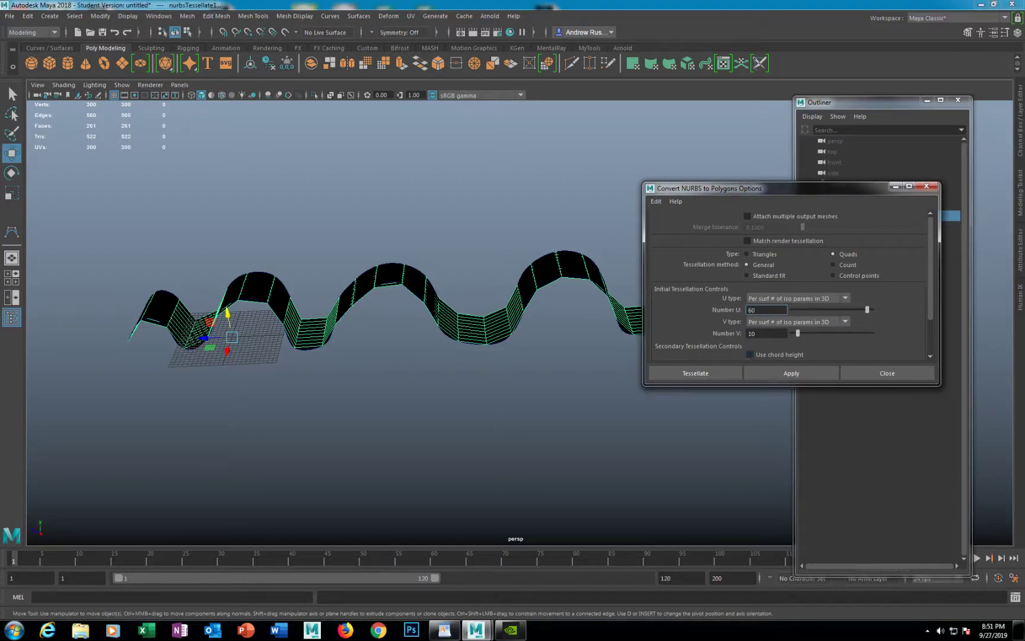
click(784, 373)
click(593, 407)
key(ctrl+z)
key(ctrl+z)
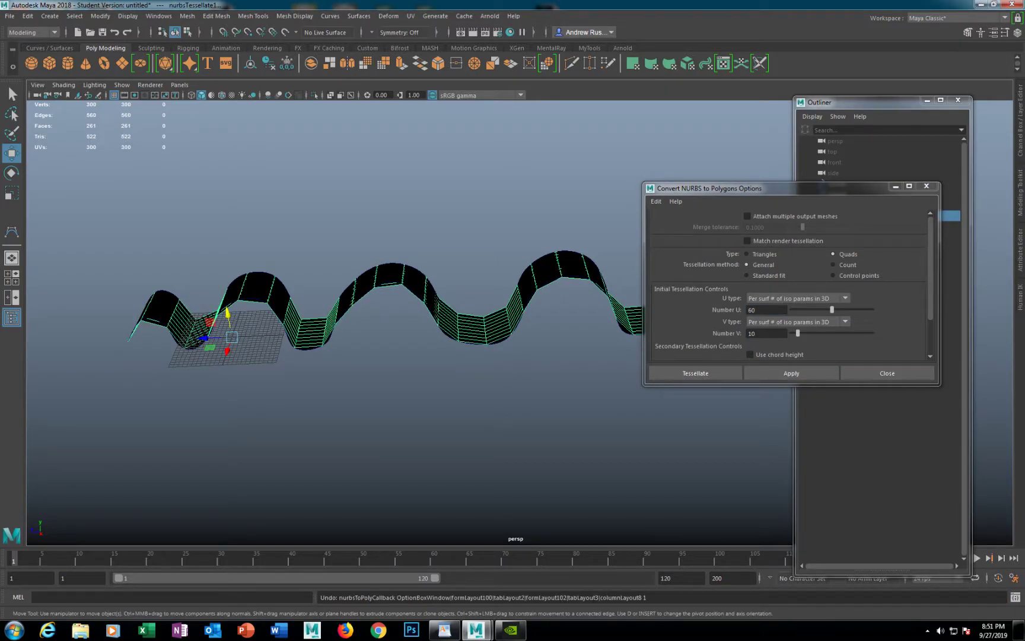
click(792, 374)
alt+drag(463, 386, 535, 362)
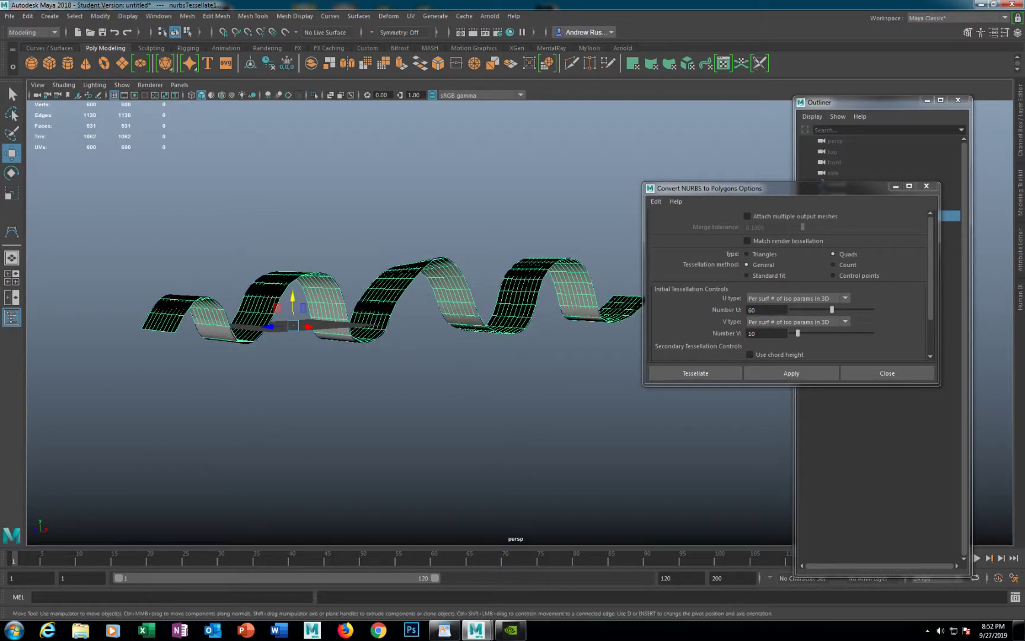
Undo the last conversion, reconvert the lofted surface with Number U 100 and Number V 10, and close the options.
key(ctrl+z)
key(ctrl+z)
double_click(754, 310)
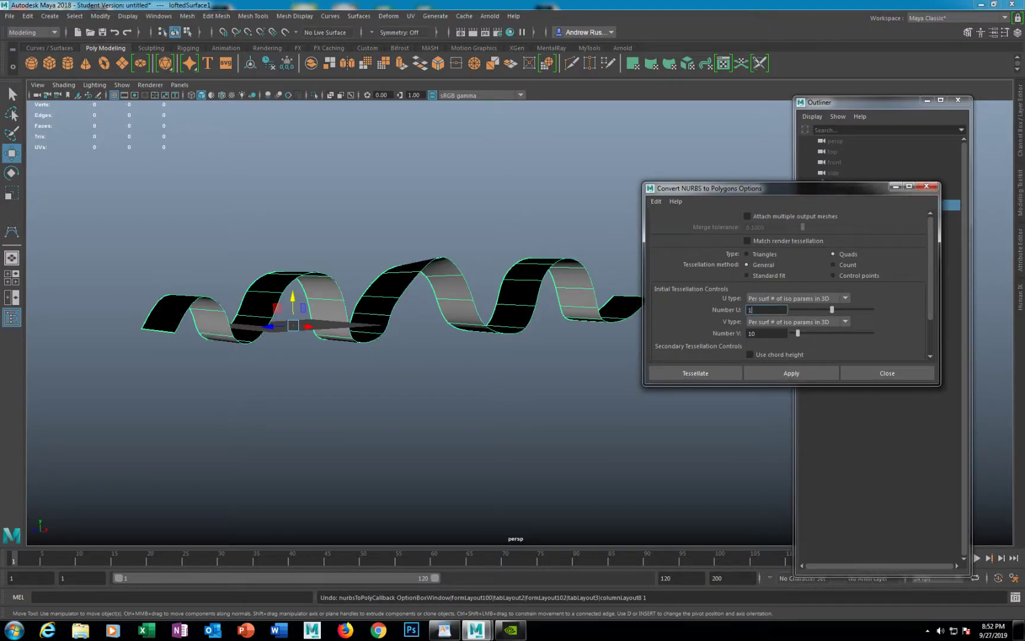
click(791, 373)
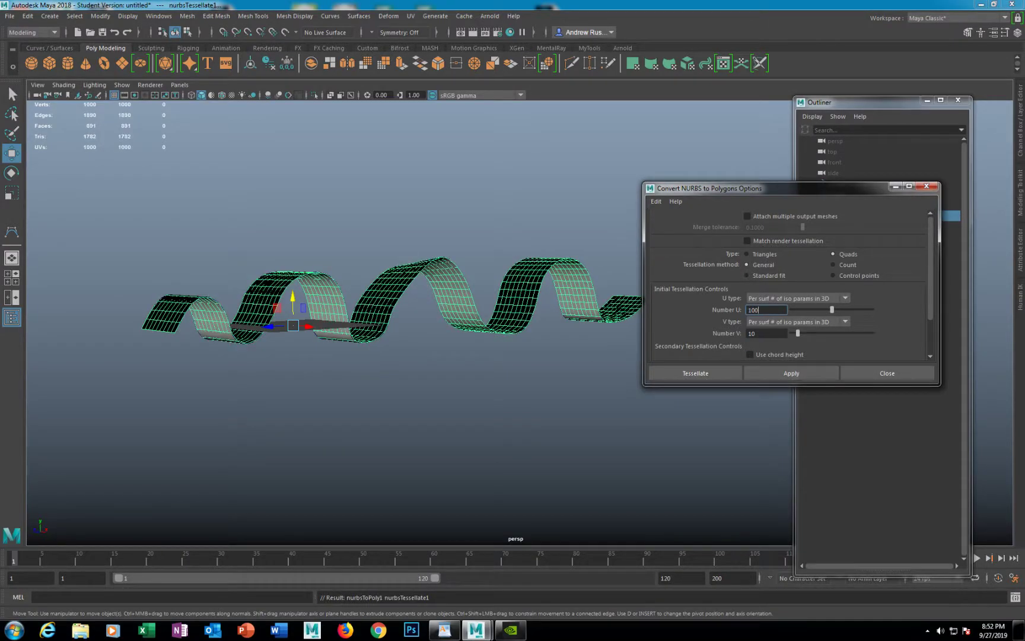
alt+middle_drag(416, 332, 314, 368)
alt+drag(315, 367, 380, 320)
alt+middle_drag(380, 320, 525, 301)
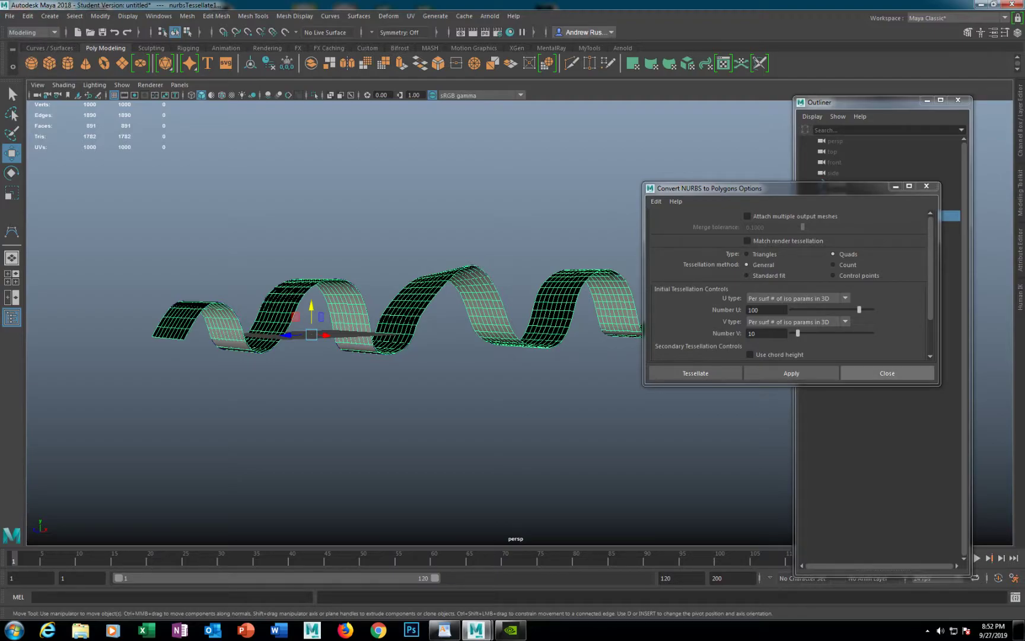
click(887, 372)
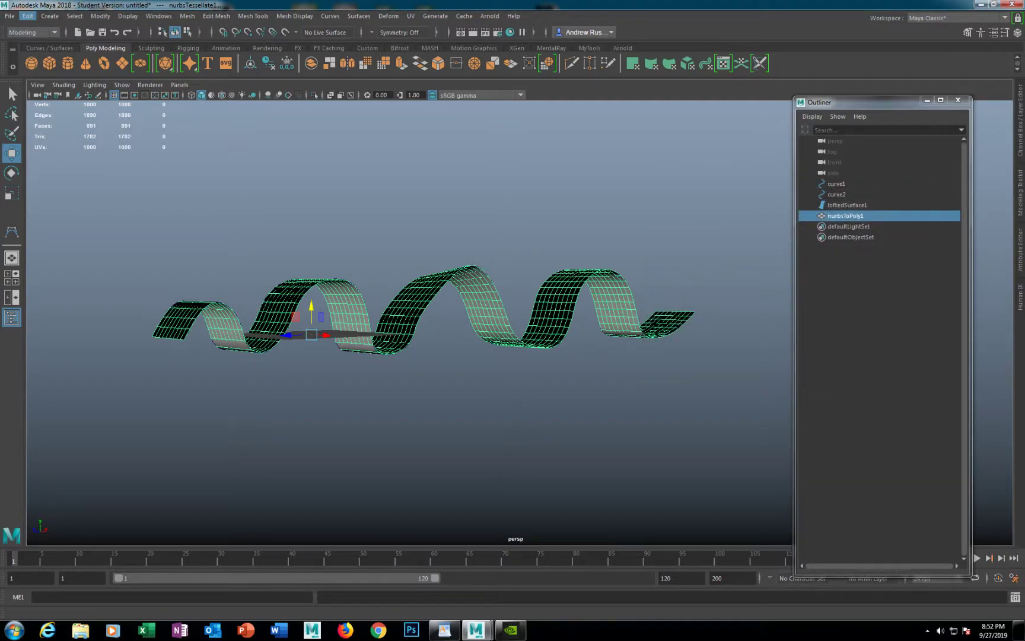
Delete the construction history of the converted polygon ribbon.
click(28, 16)
mouse_move(89, 142)
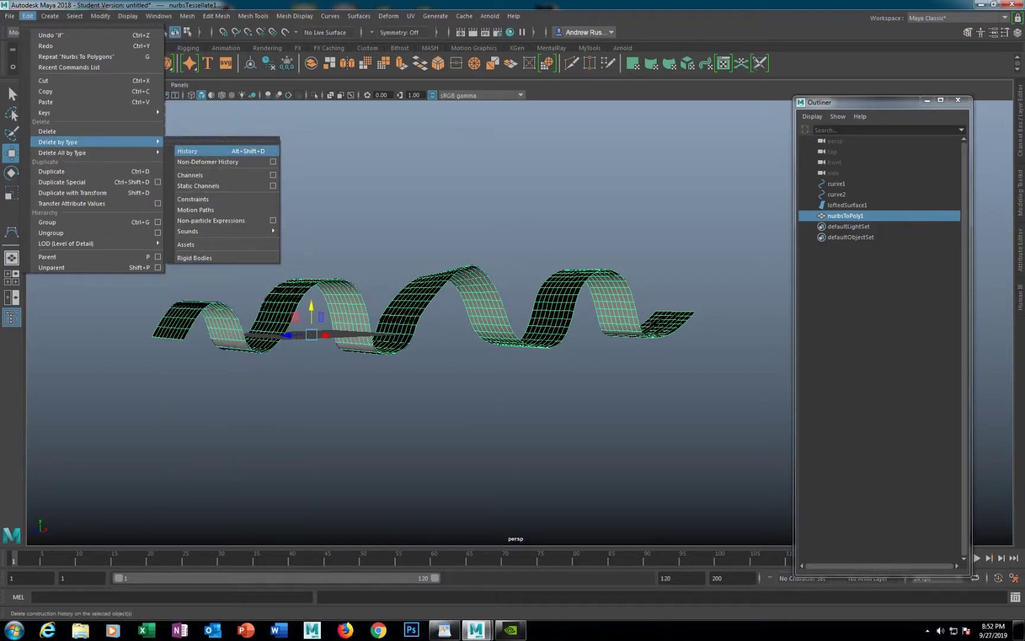
click(195, 150)
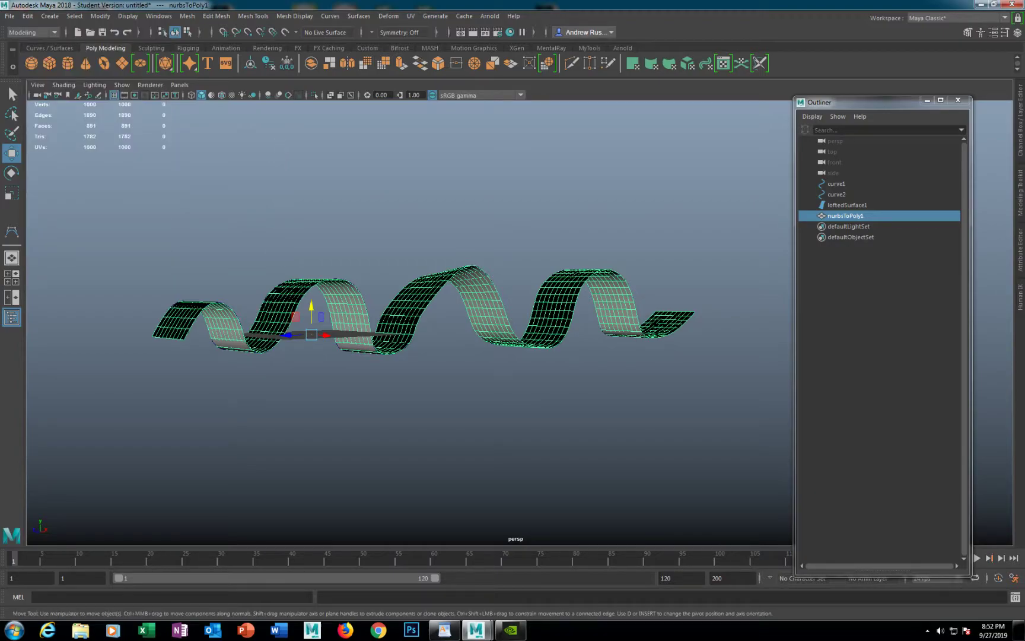
Set the Outliner aside and move the polygon ribbon in the negative X direction, clear of the lofted surface.
drag(834, 102, 1012, 120)
alt+drag(356, 386, 247, 380)
click(247, 379)
click(329, 421)
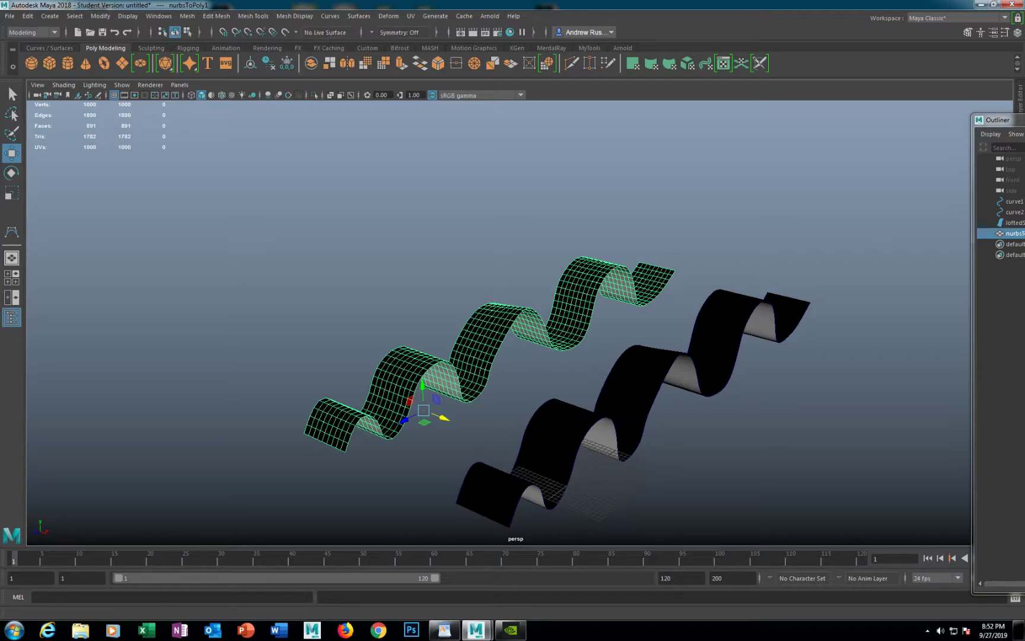
Reverse the normals of the polygon ribbon and deselect it to check its shading.
double_click(295, 4)
click(295, 16)
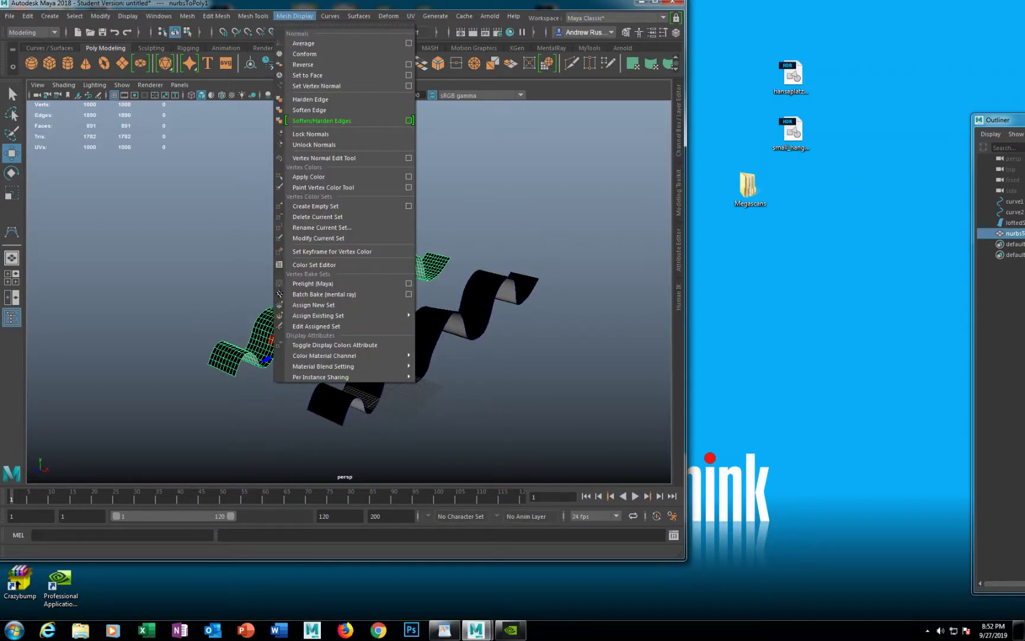
click(295, 4)
double_click(295, 5)
click(295, 16)
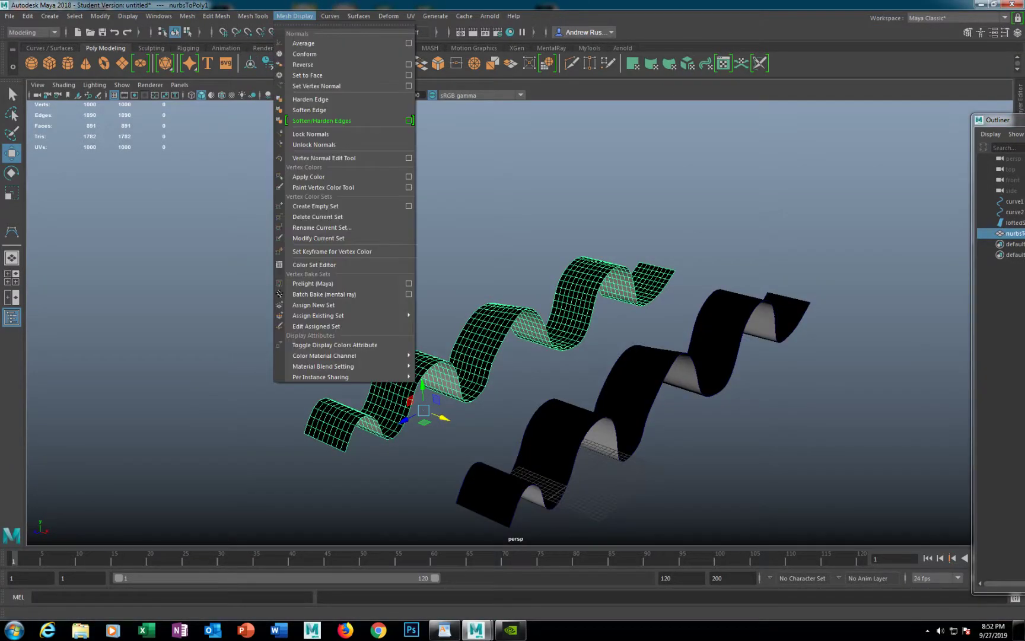
click(303, 64)
click(410, 196)
alt+drag(409, 202, 576, 231)
scroll(520, 323, up, 4)
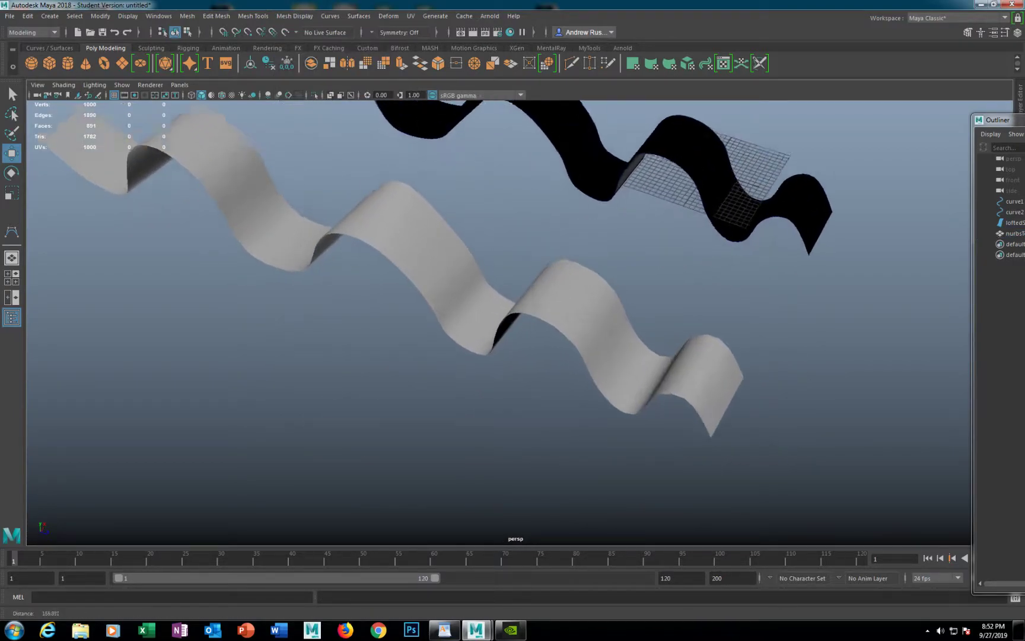
Preview the polygon ribbon with smooth mesh display and switch it back to the unsmoothed display.
alt+drag(520, 323, 475, 314)
alt+middle_drag(516, 267, 514, 338)
click(552, 368)
key(3)
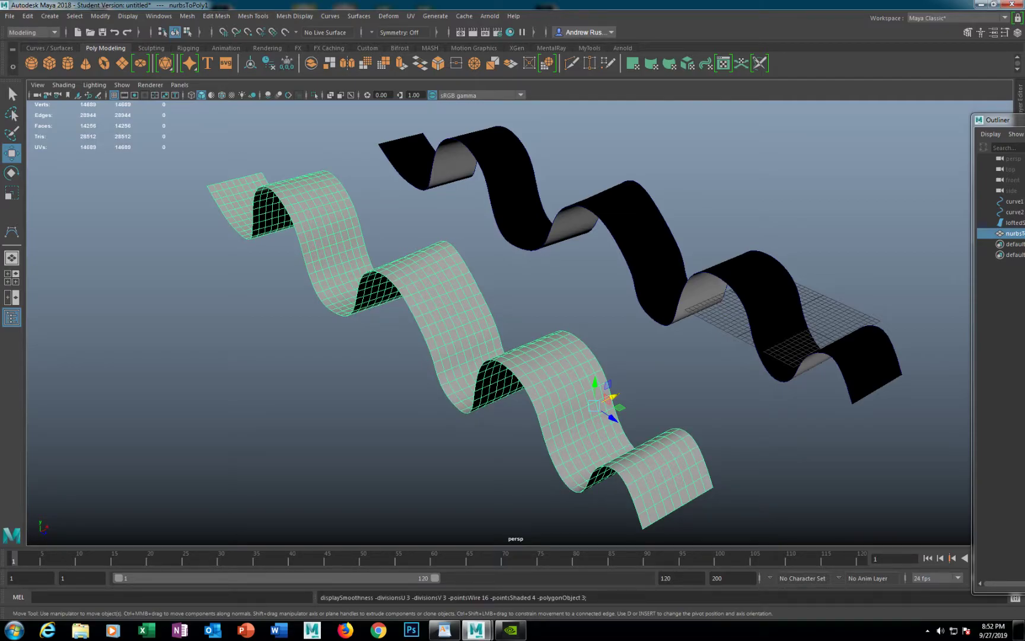
key(1)
alt+drag(510, 333, 335, 338)
click(682, 303)
Delete the polygon ribbon from the scene.
scroll(516, 320, down, 5)
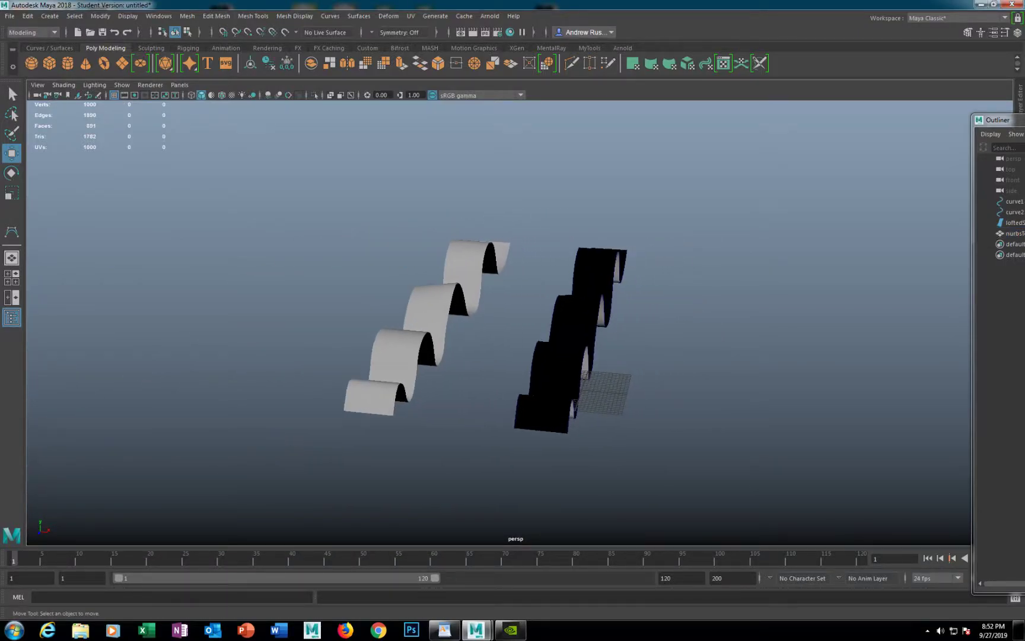
drag(280, 205, 511, 342)
key(Delete)
Delete the lofted surface together with the duplicate wave curve, keeping only curve1.
scroll(510, 341, up, 6)
alt+middle_drag(511, 297, 546, 445)
scroll(546, 445, up, 2)
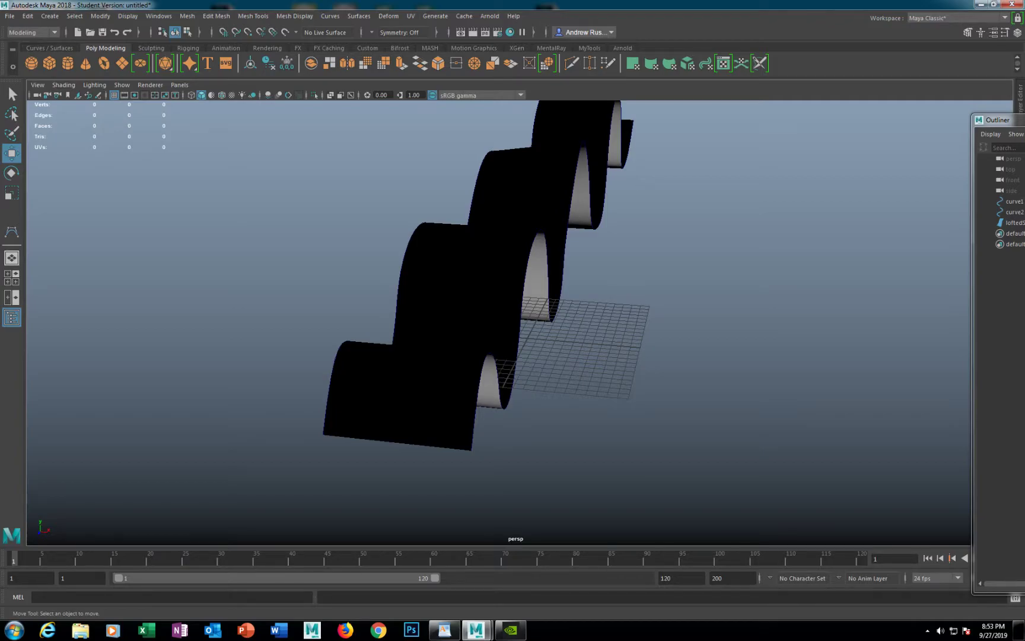
drag(263, 305, 397, 465)
key(Delete)
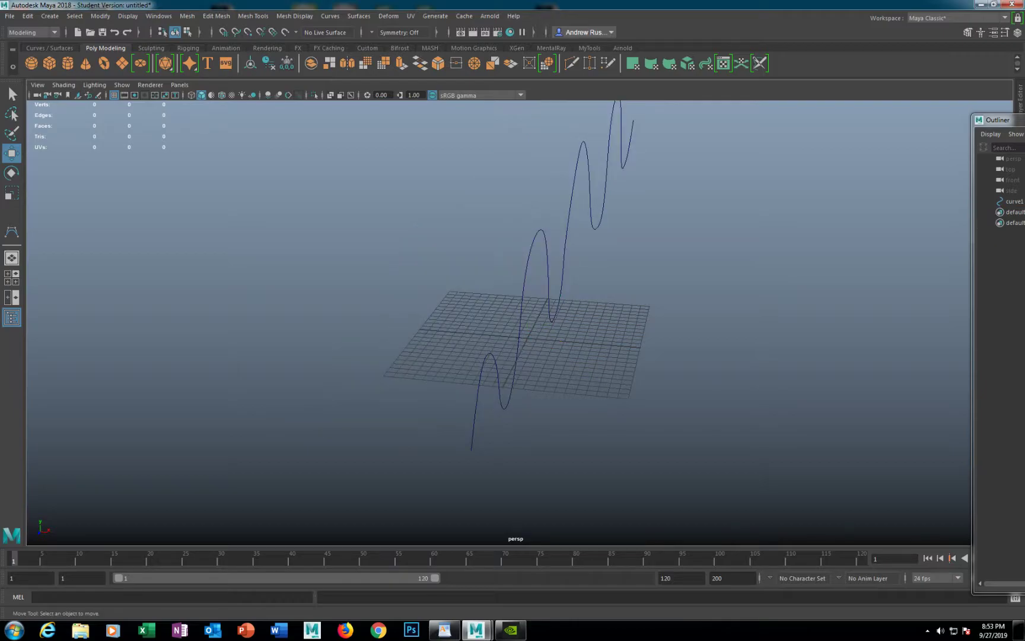
alt+drag(522, 380, 409, 340)
alt+middle_drag(408, 340, 543, 347)
alt+drag(543, 348, 549, 363)
alt+middle_drag(474, 297, 433, 251)
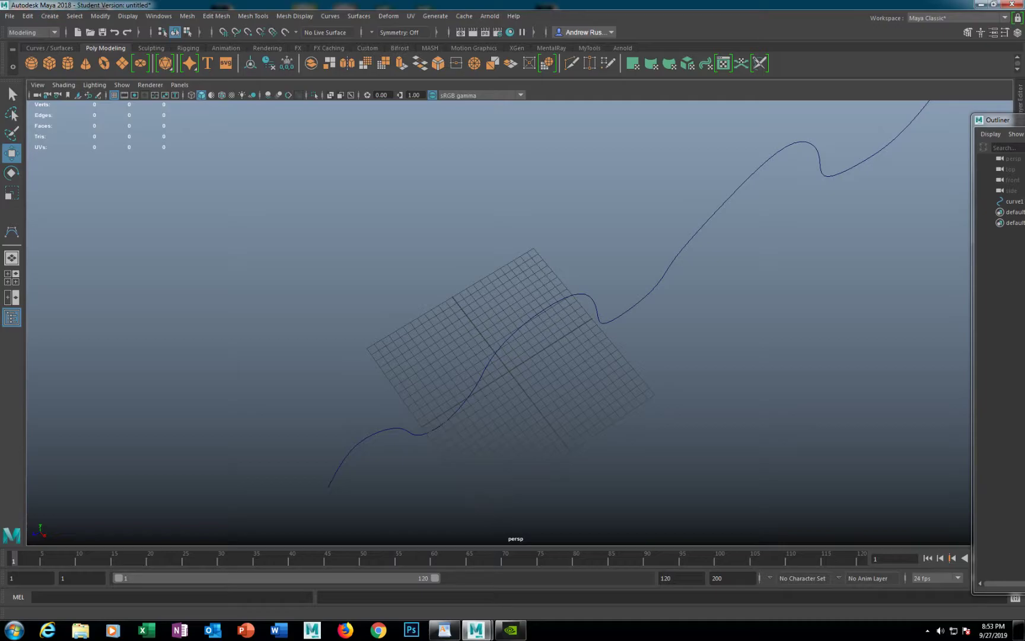
Create a NURBS circle at the origin to serve as the extrusion profile.
click(49, 16)
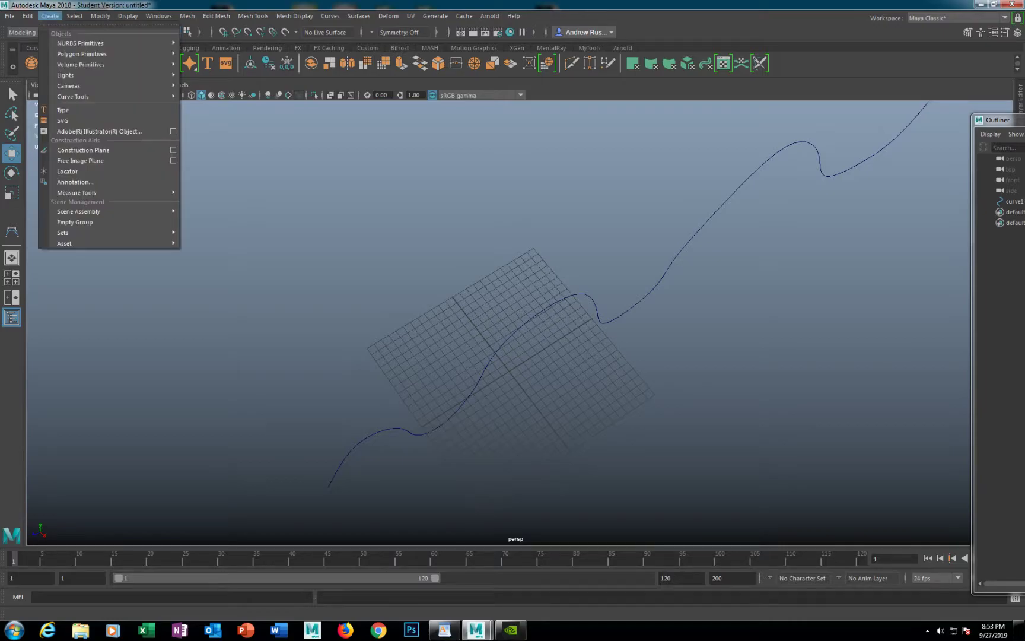
mouse_move(68, 86)
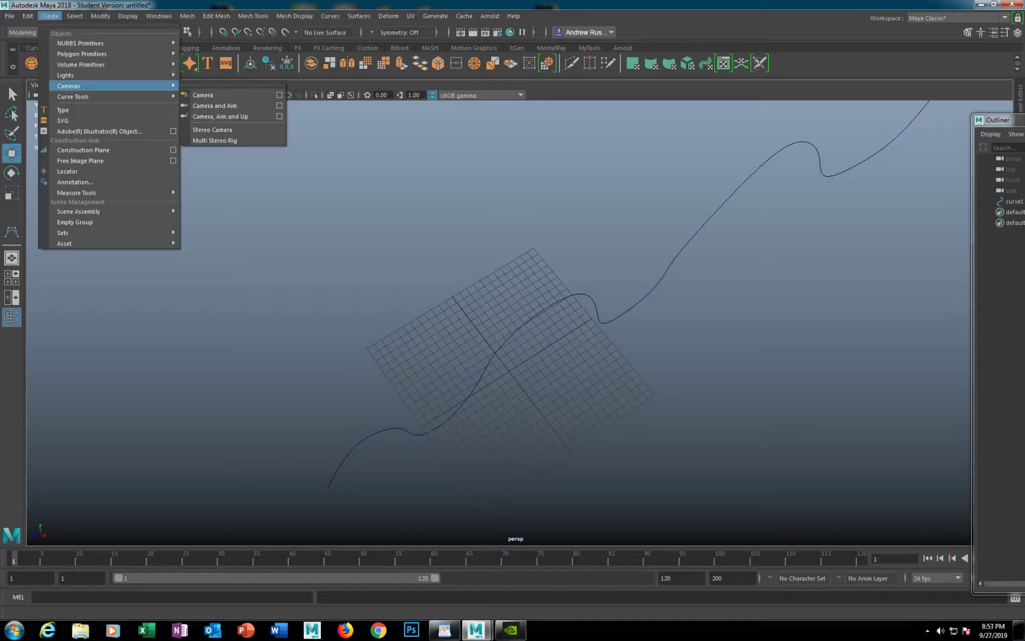
mouse_move(80, 43)
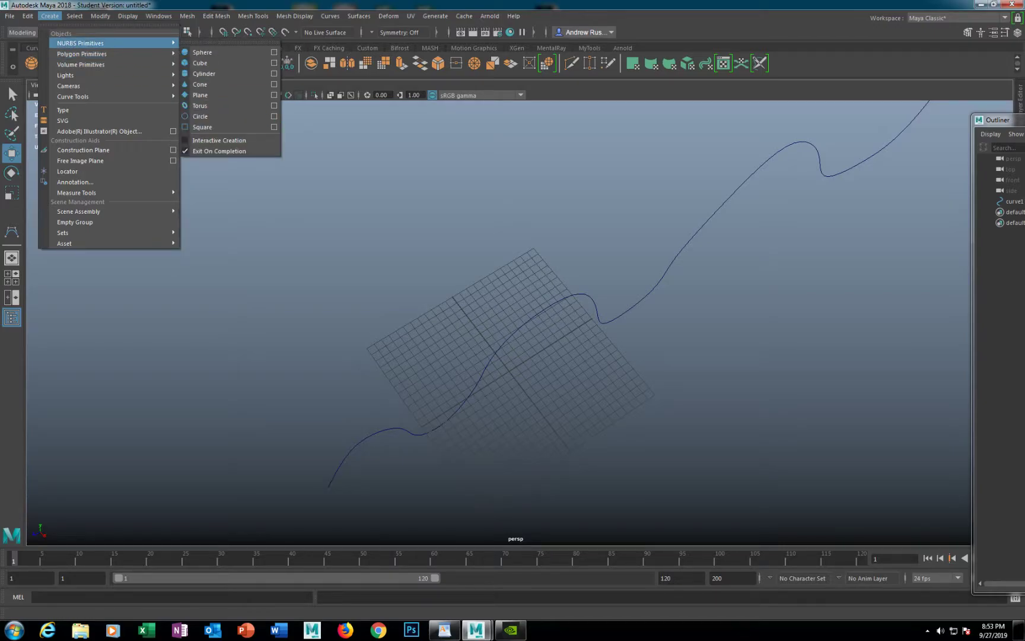
click(205, 117)
alt+drag(501, 401, 504, 392)
alt+middle_drag(503, 391, 529, 261)
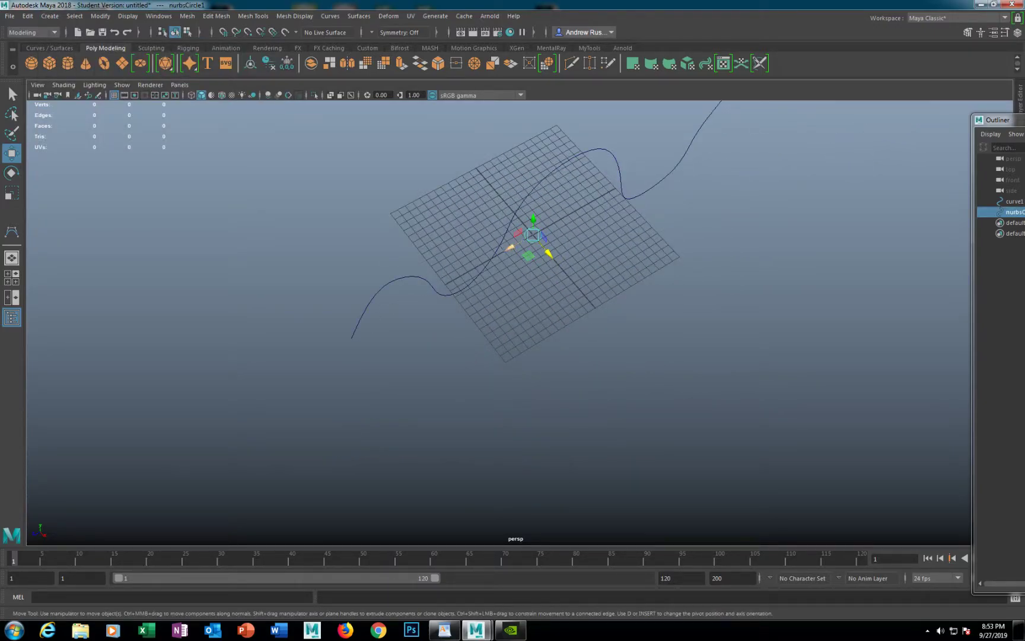
Move the NURBS circle onto the starting end of the wave curve.
drag(532, 234, 352, 337)
alt+middle_drag(327, 351, 380, 286)
key(f)
alt+drag(381, 286, 392, 231)
drag(498, 327, 522, 409)
scroll(518, 333, down, 1)
scroll(515, 348, down, 4)
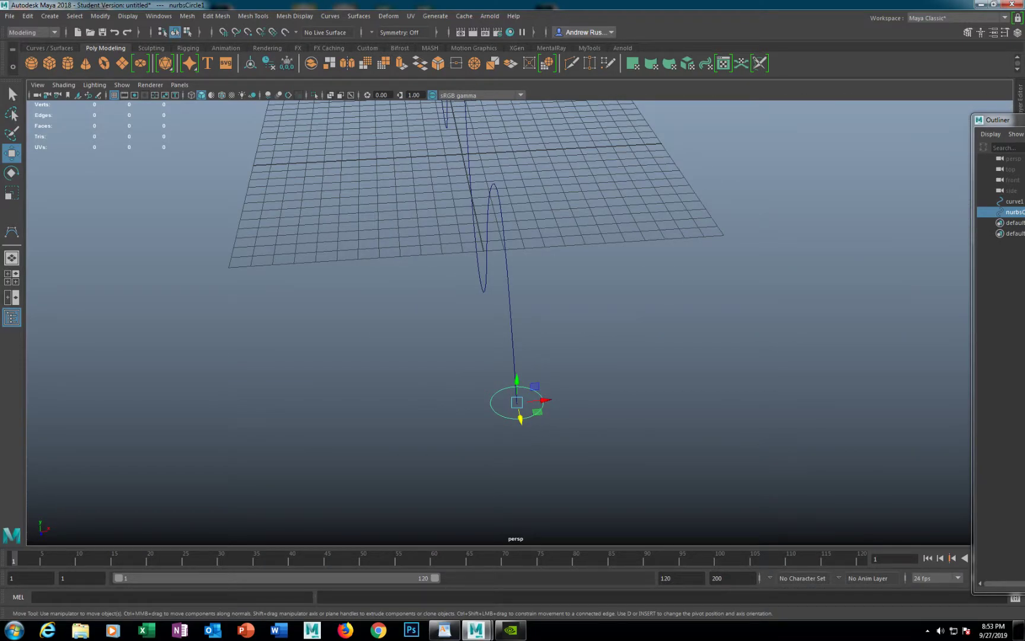
alt+drag(522, 410, 441, 333)
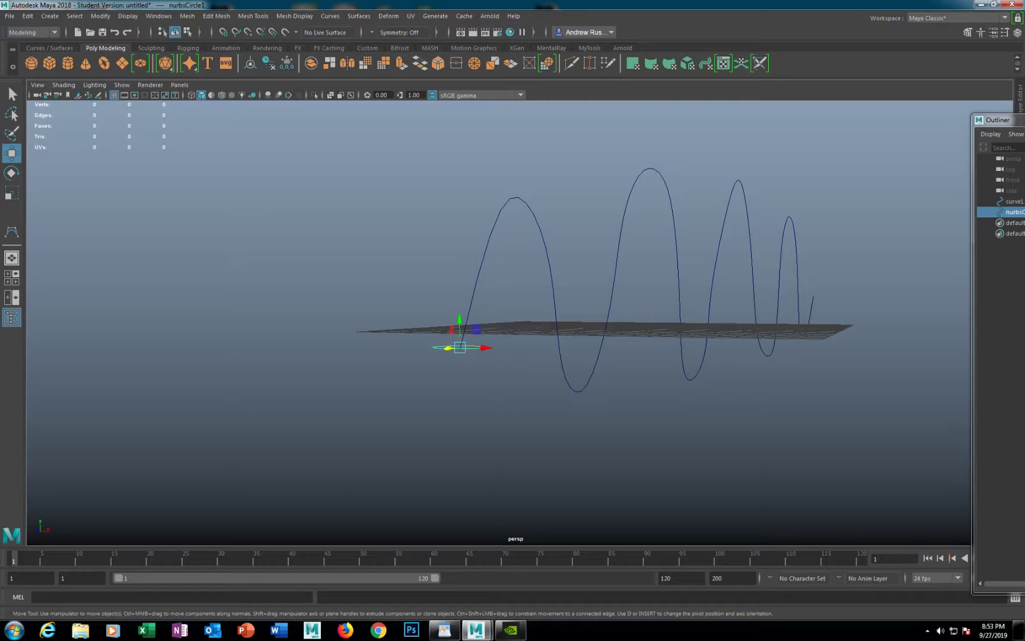
Extrude the circle along the wave curve as a polygon tube with Number U 10 and Number V 100.
shift+click(480, 273)
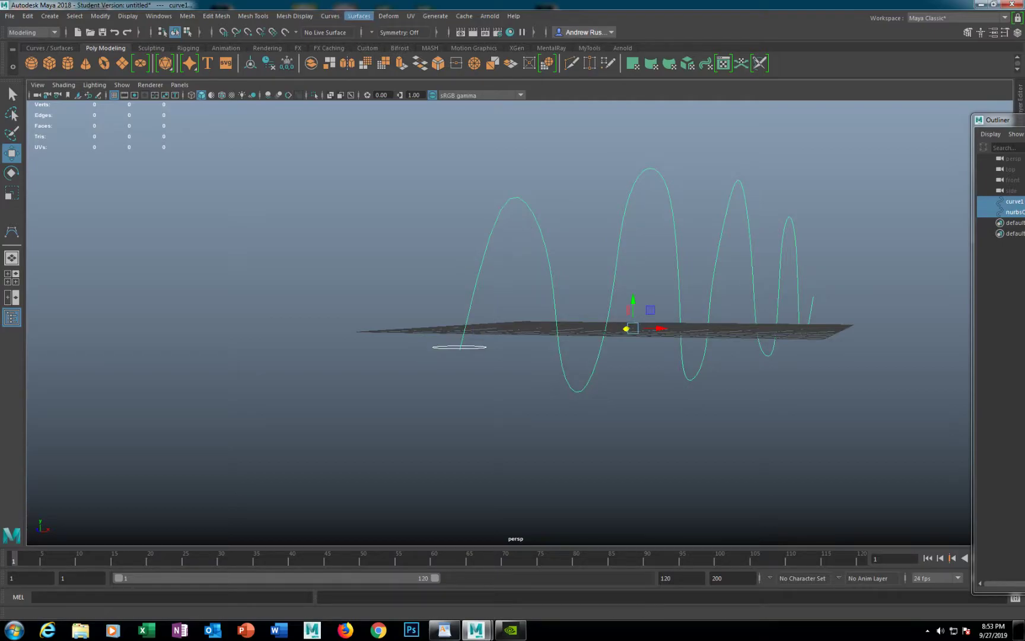
click(358, 16)
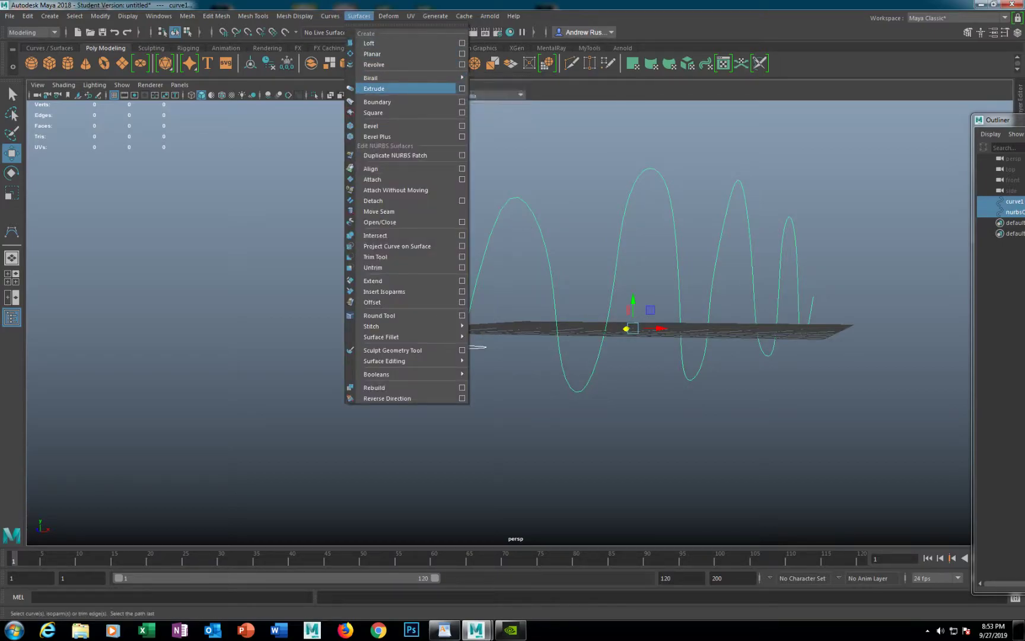
click(462, 89)
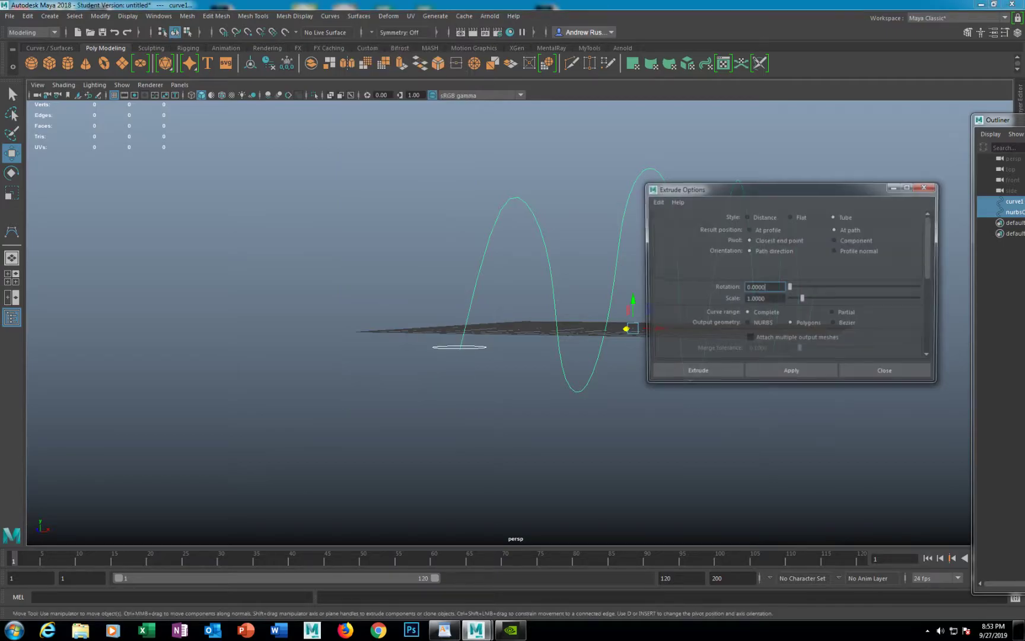
scroll(789, 285, down, 3)
scroll(789, 285, down, 3)
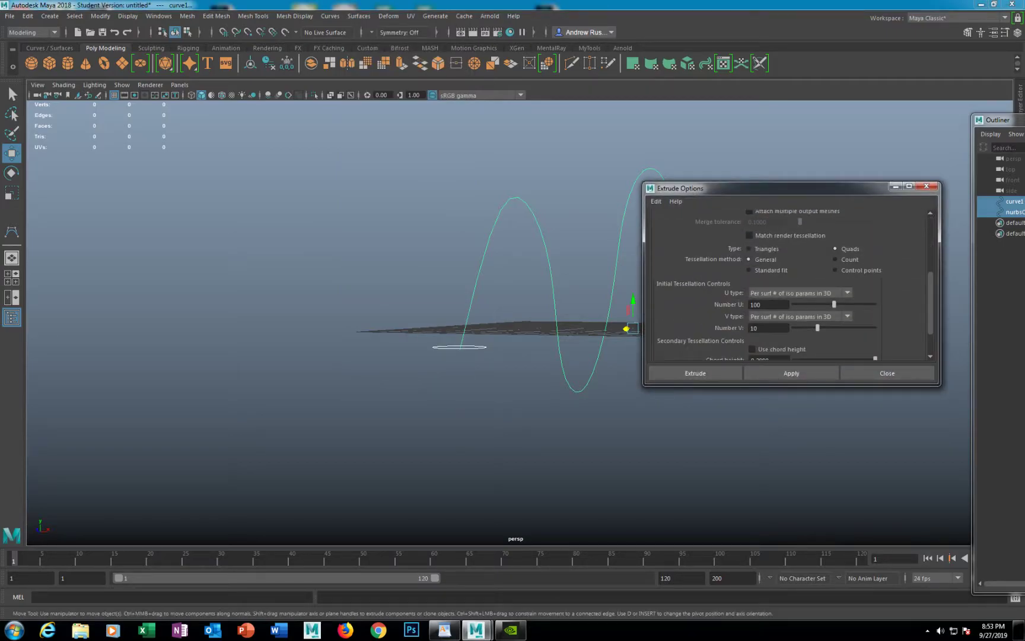
scroll(790, 284, down, 2)
double_click(762, 272)
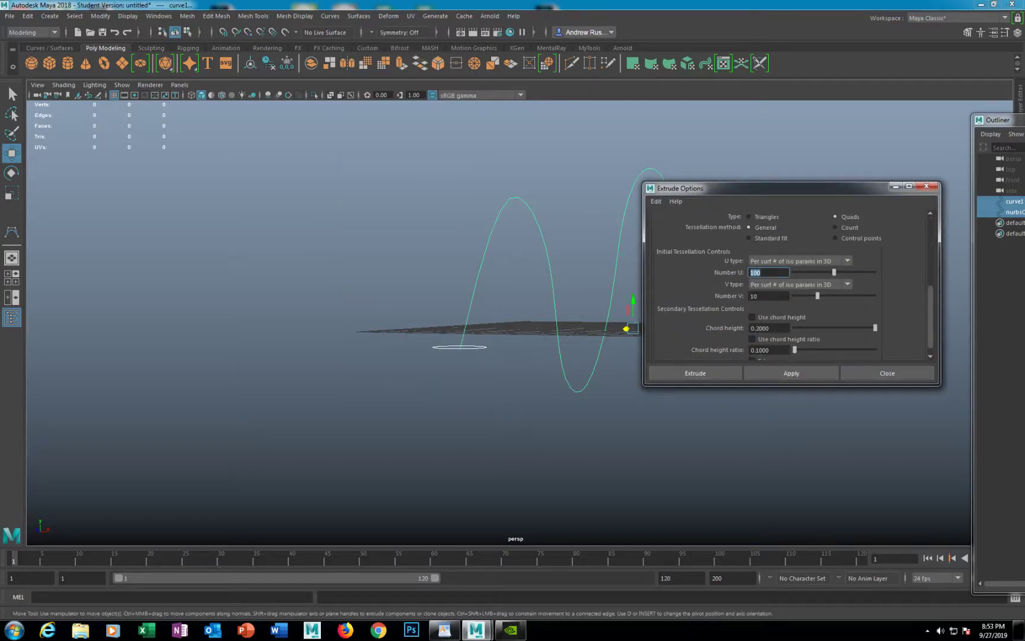
text(10)
key(Return)
double_click(763, 296)
text(100)
drag(727, 192, 806, 172)
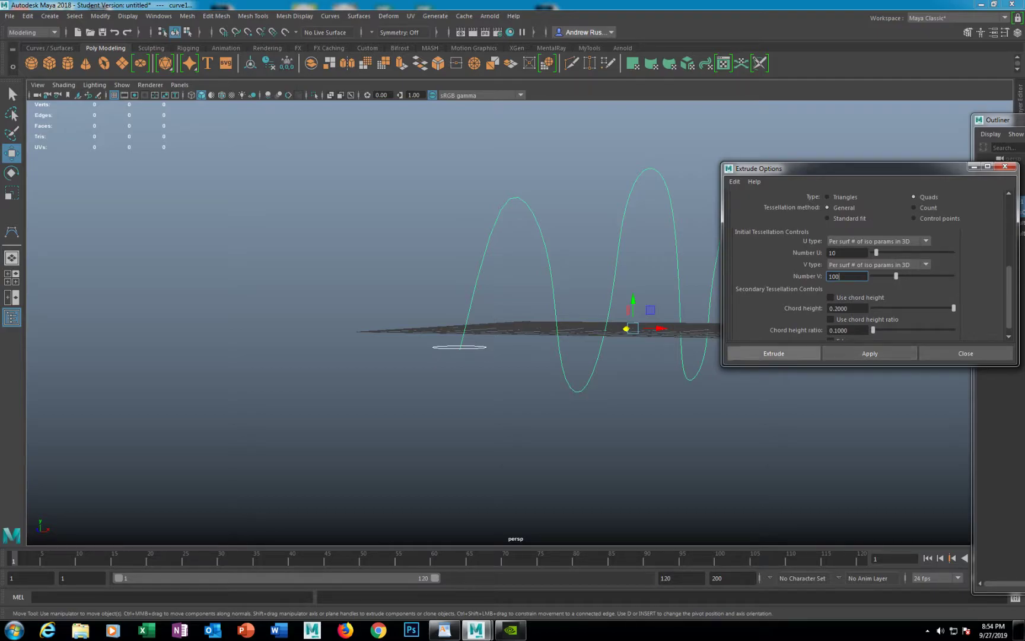
click(773, 353)
Deselect the extruded tube and examine its shape and shading from several angles.
alt+drag(713, 385, 579, 332)
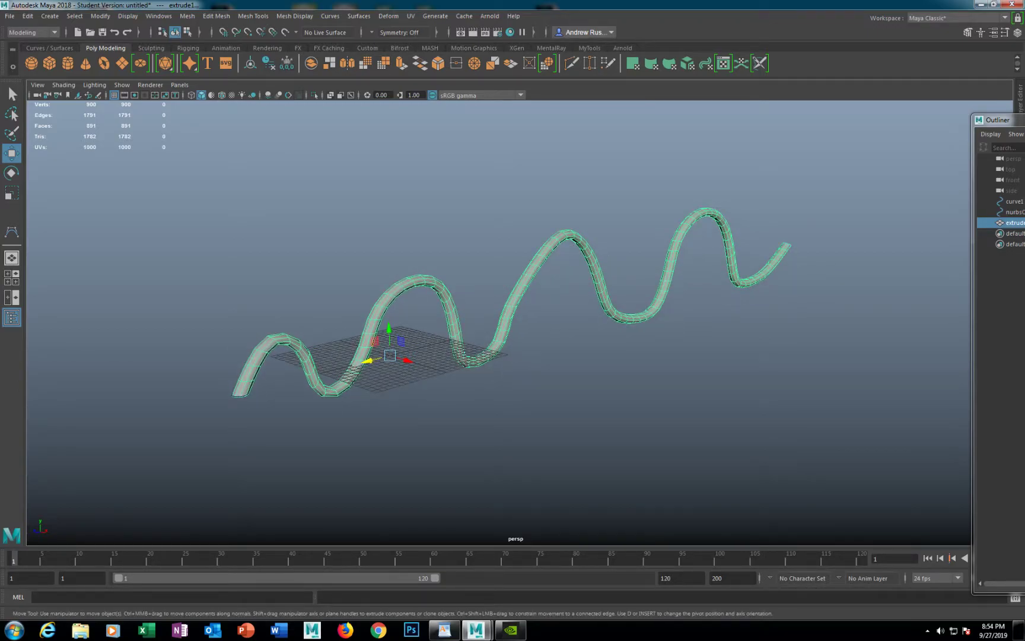
alt+drag(593, 344, 555, 335)
click(629, 374)
scroll(641, 362, down, 5)
mouse_move(652, 358)
alt+mouse_down()
mouse_move(567, 355)
mouse_move(549, 342)
mouse_move(517, 363)
mouse_move(665, 359)
alt+mouse_up()
alt+drag(569, 350, 649, 375)
alt+middle_drag(570, 368, 638, 282)
scroll(638, 282, down, 2)
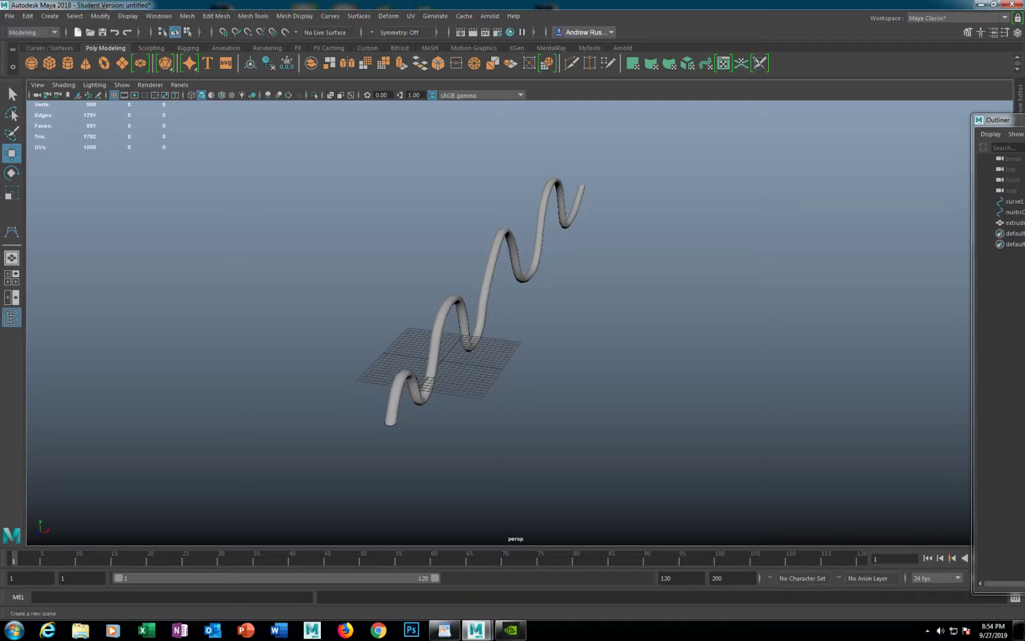
Start a new scene without saving the current one and clear the Outliner from the viewport.
click(77, 32)
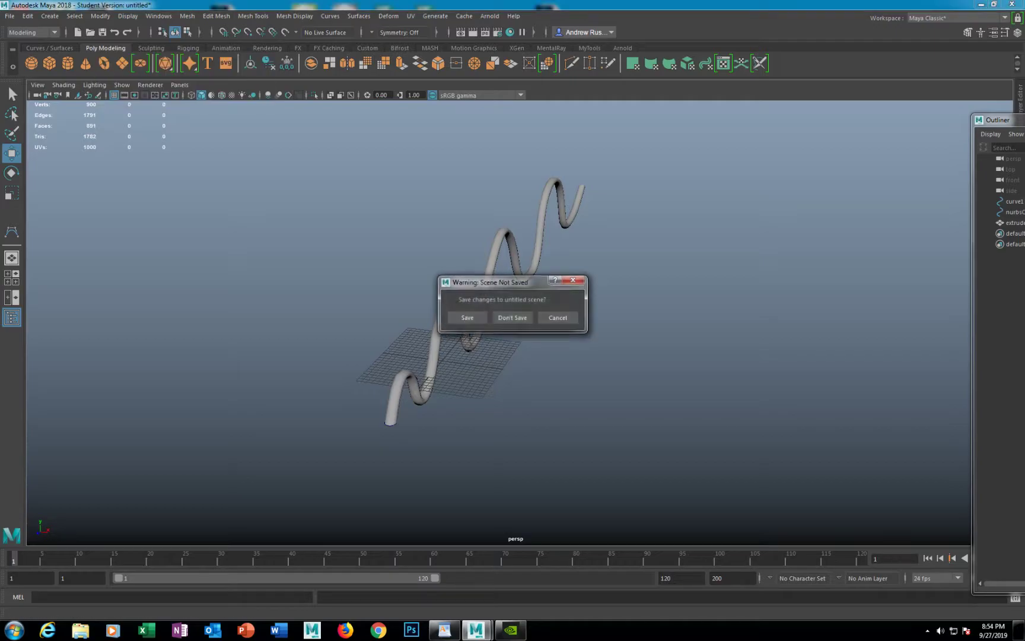
click(513, 317)
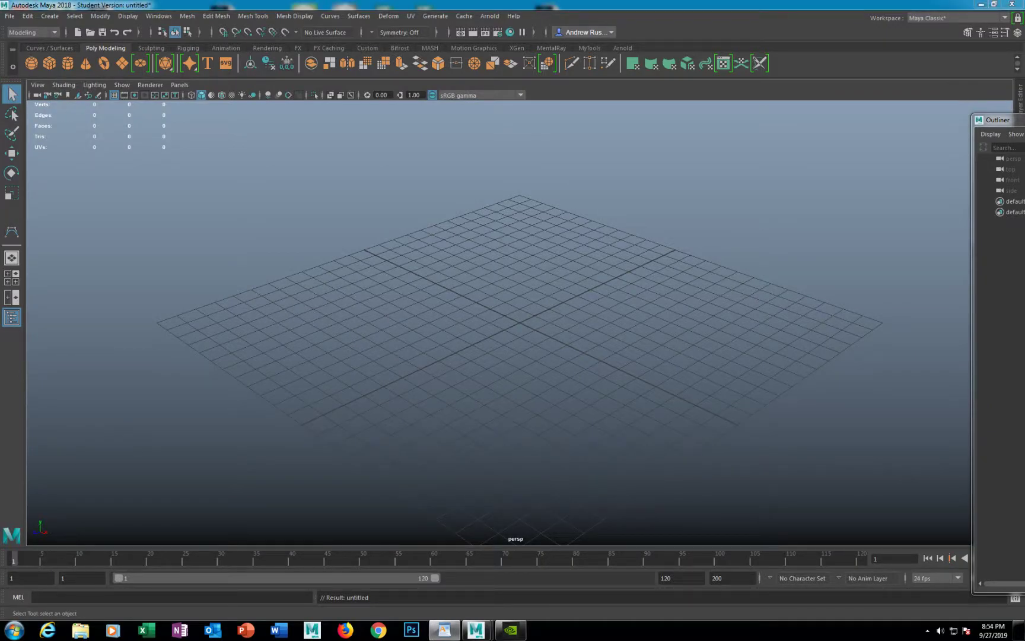
drag(1004, 120, 1024, 95)
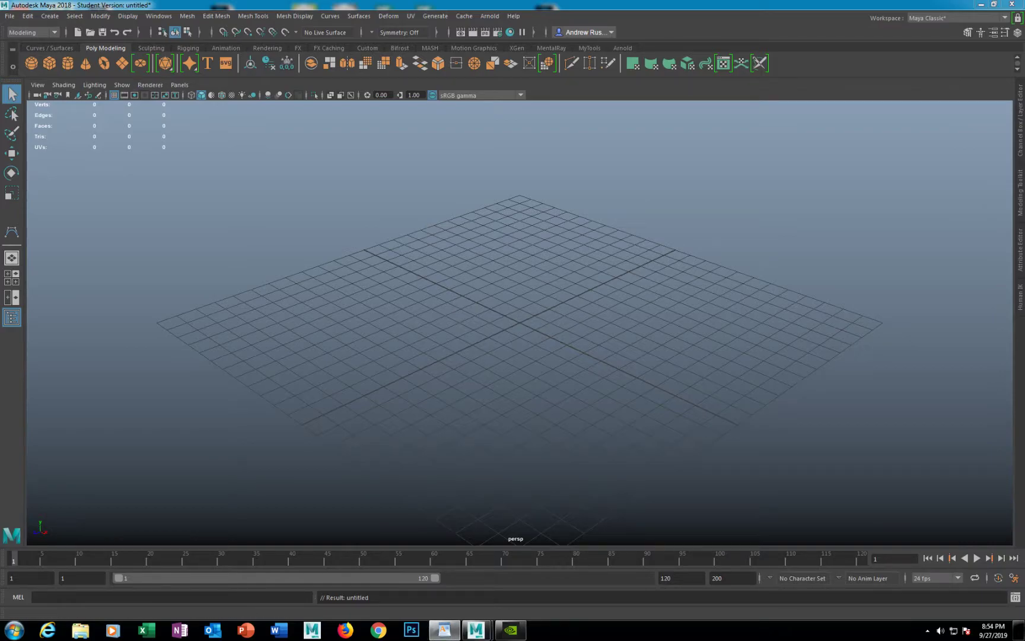
click(359, 16)
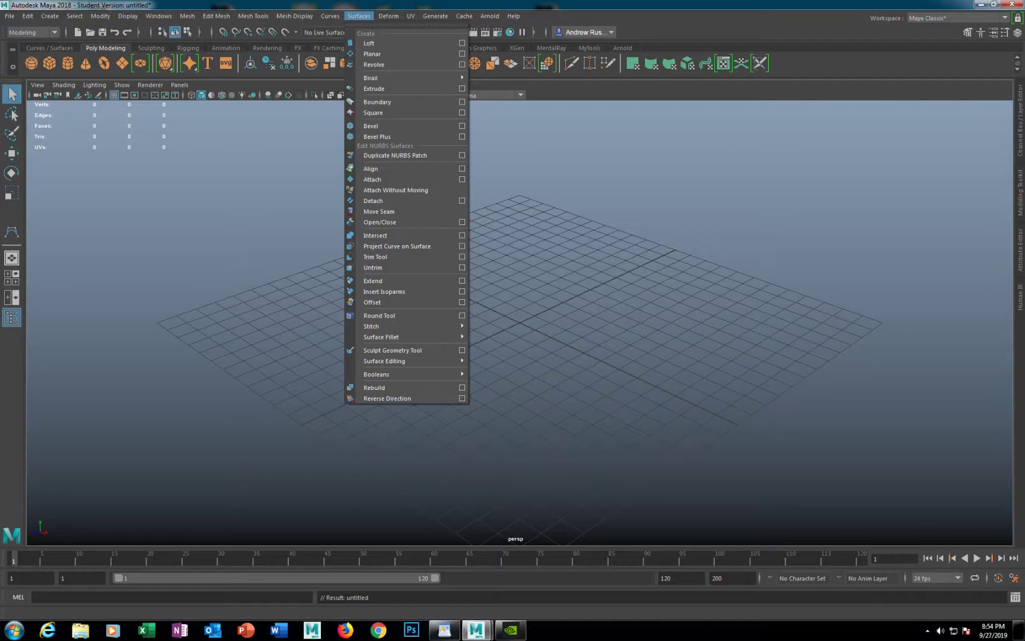
click(359, 16)
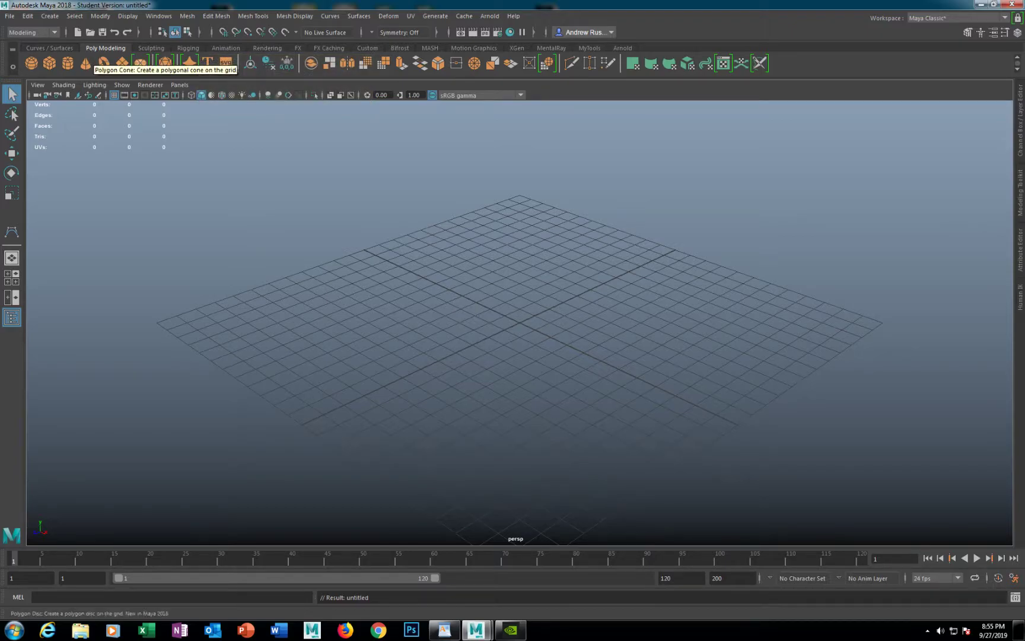
Create a polygon sphere, enlarge it uniformly to about five times its size, and move it beyond the grid's edge.
click(32, 63)
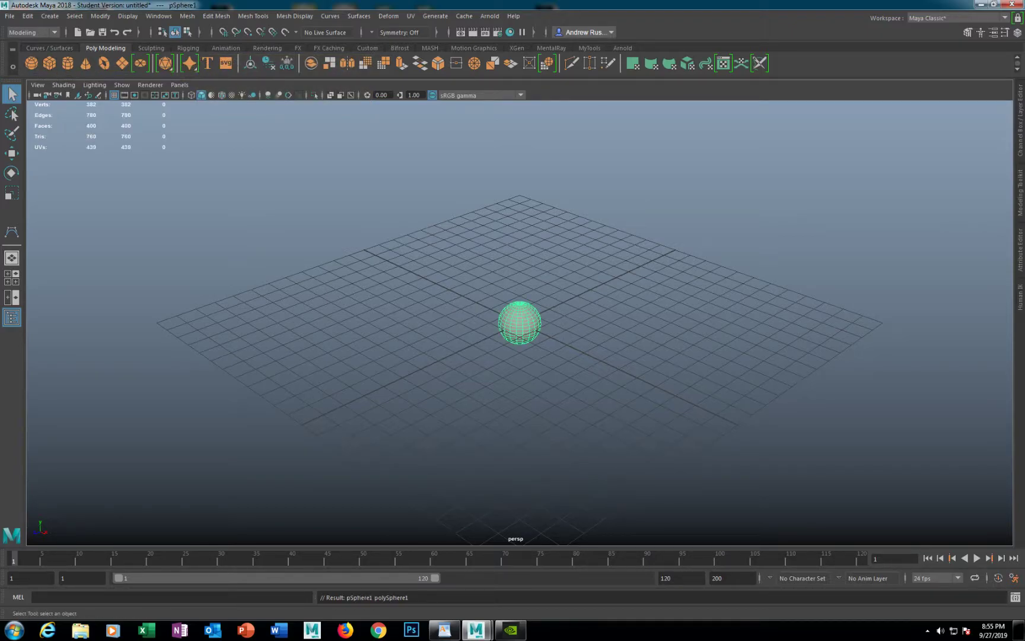
key(r)
drag(520, 323, 595, 323)
key(w)
drag(520, 323, 260, 205)
Create a NURBS sphere at the origin and scale it uniformly to about 5.35 for comparison with the polygon sphere.
click(50, 16)
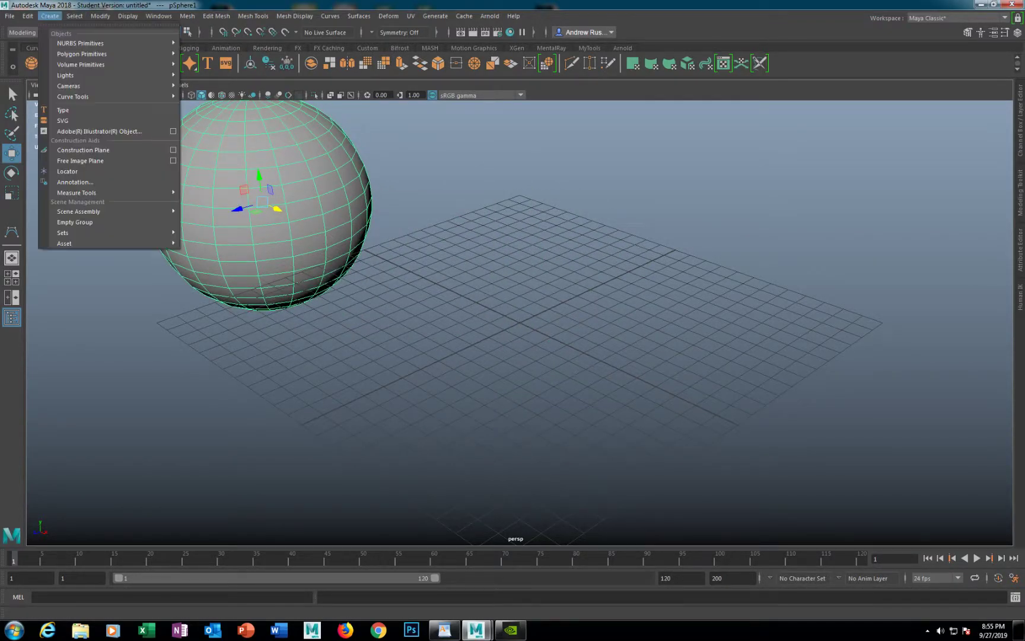
mouse_move(107, 43)
click(202, 52)
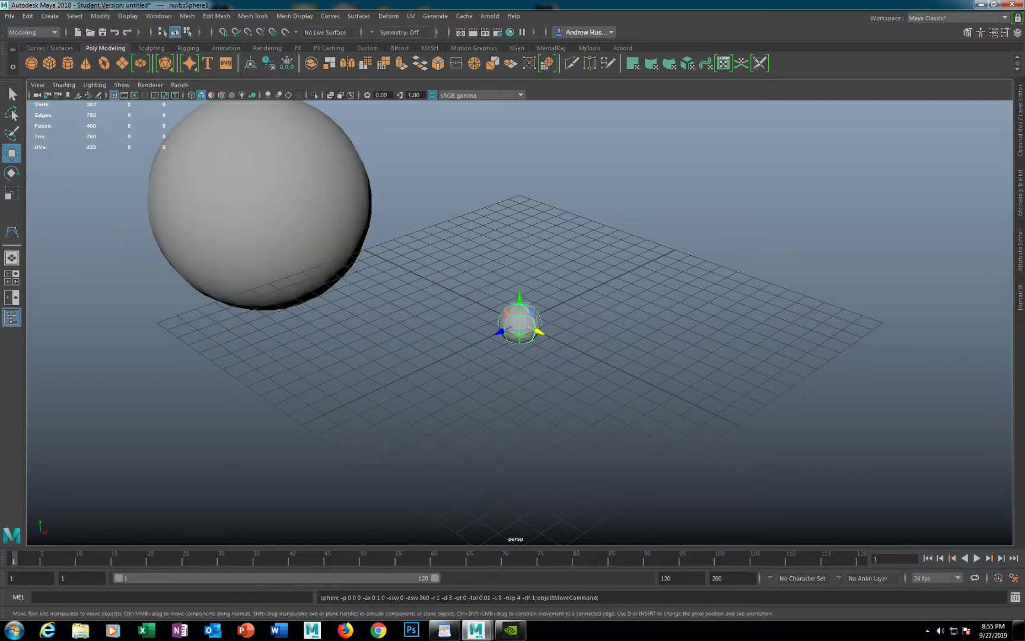
key(r)
drag(520, 323, 709, 323)
alt+drag(709, 323, 787, 291)
scroll(786, 291, down, 6)
alt+middle_drag(786, 291, 925, 327)
drag(657, 361, 637, 361)
alt+drag(637, 361, 606, 386)
Try picking individual components on the polygon sphere in vertex mode and undo the component selection.
click(454, 368)
alt+middle_drag(454, 367, 428, 294)
scroll(427, 293, up, 6)
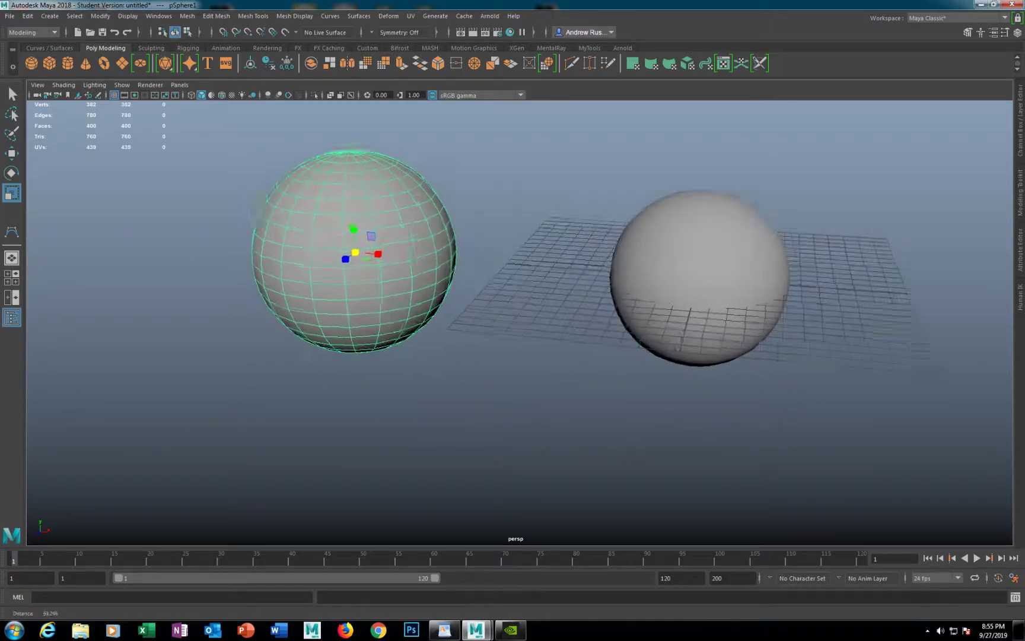
right_drag(407, 229, 363, 222)
click(407, 236)
click(403, 226)
click(413, 225)
alt+drag(413, 226, 409, 267)
key(w)
key(ctrl+z)
Select the NURBS sphere and review which component types it offers for editing.
click(689, 279)
alt+drag(688, 279, 659, 282)
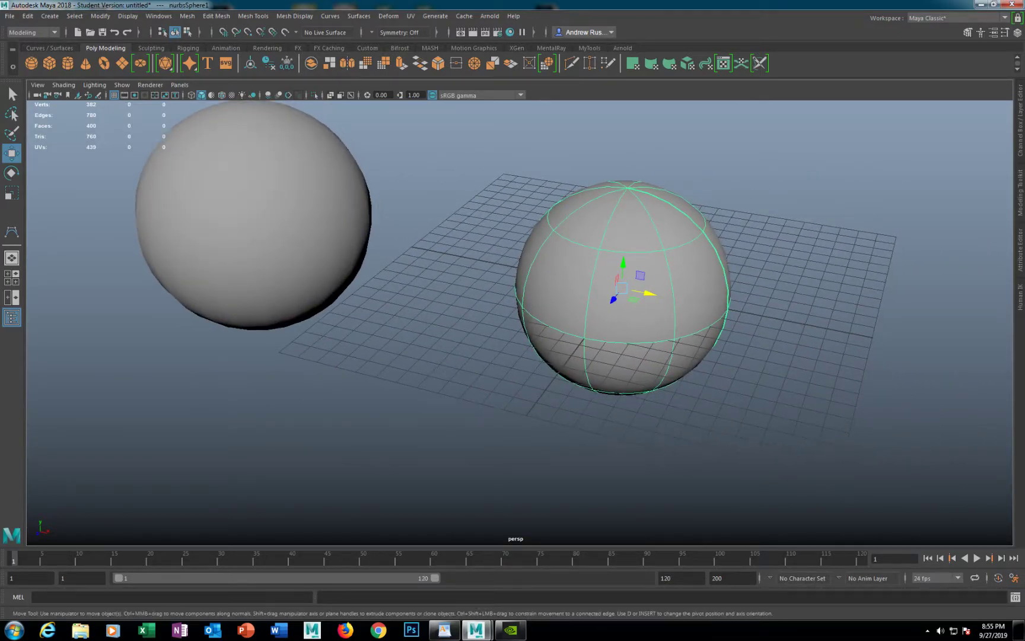
alt+middle_drag(560, 249, 483, 254)
right_drag(483, 253, 432, 253)
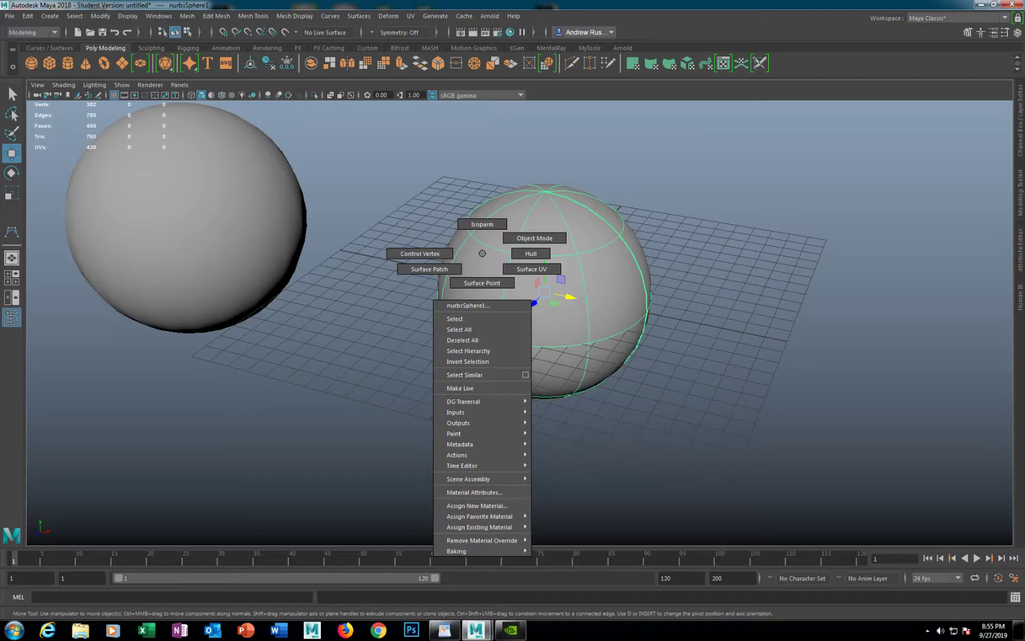
right_drag(482, 253, 482, 254)
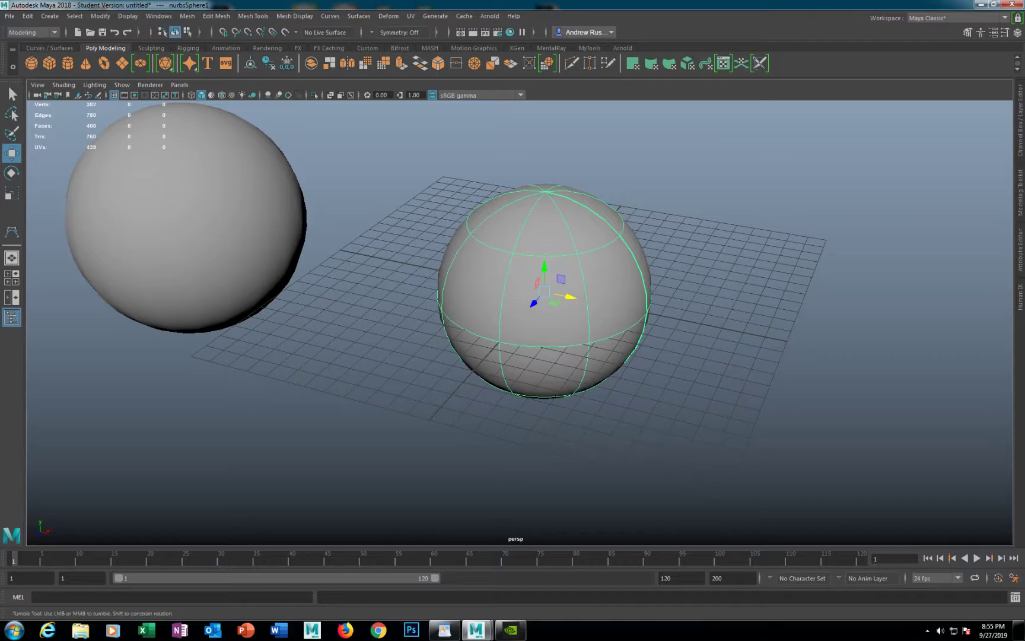
key(f)
alt+drag(482, 254, 470, 222)
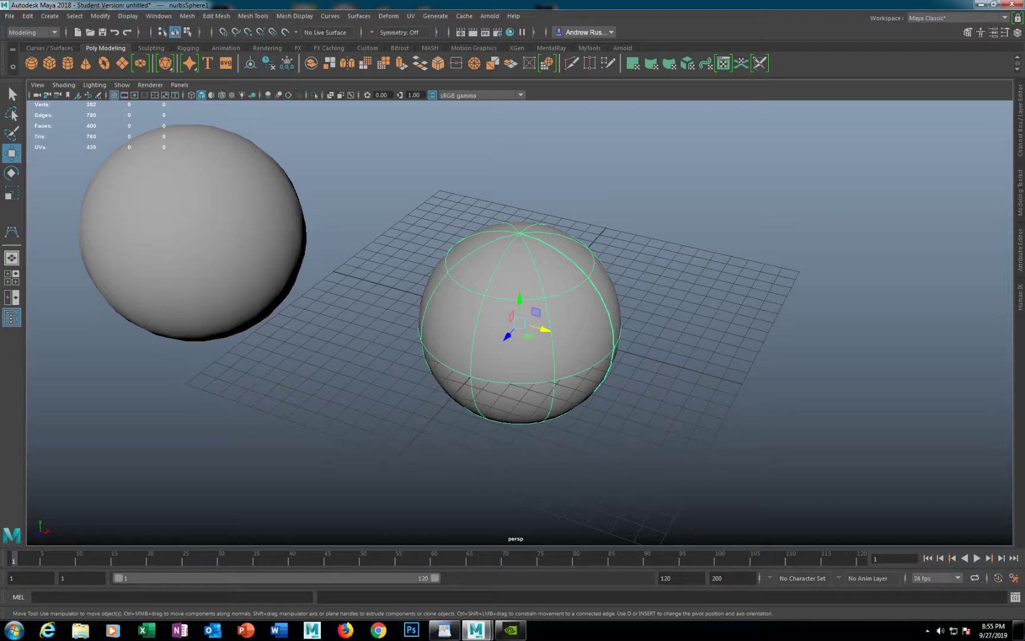
Show the NURBS sphere's makeNurbSphere1 creation attributes and frame the sphere in the view.
click(1020, 120)
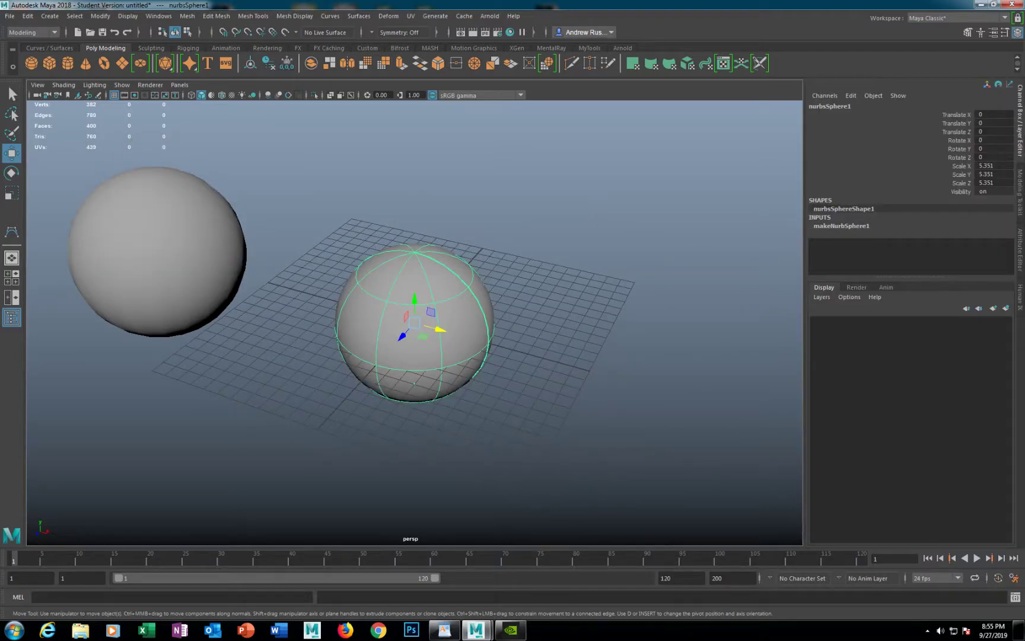
click(842, 226)
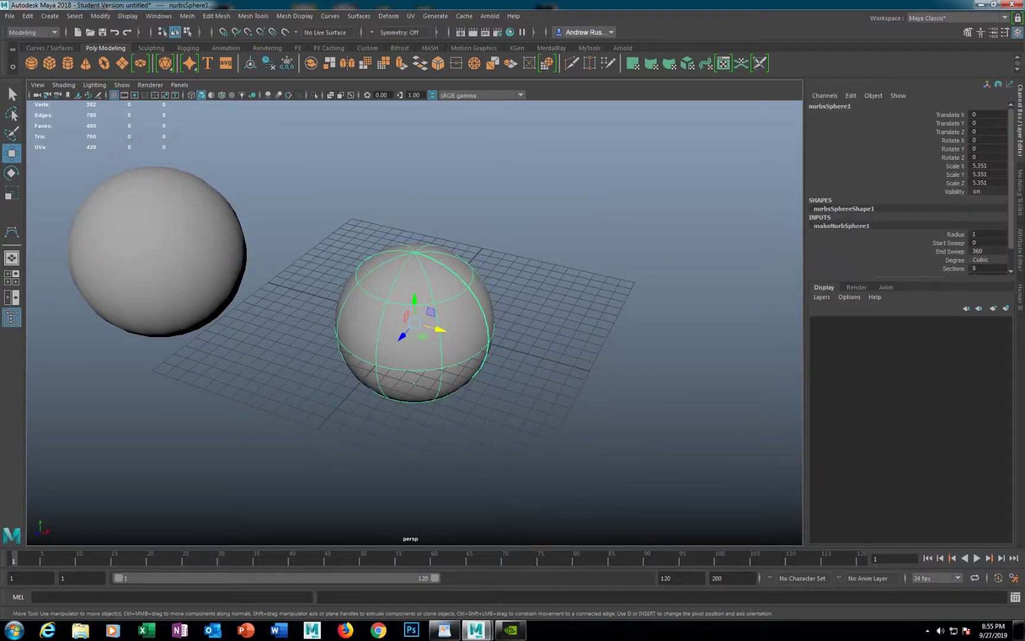
scroll(908, 190, down, 1)
key(f)
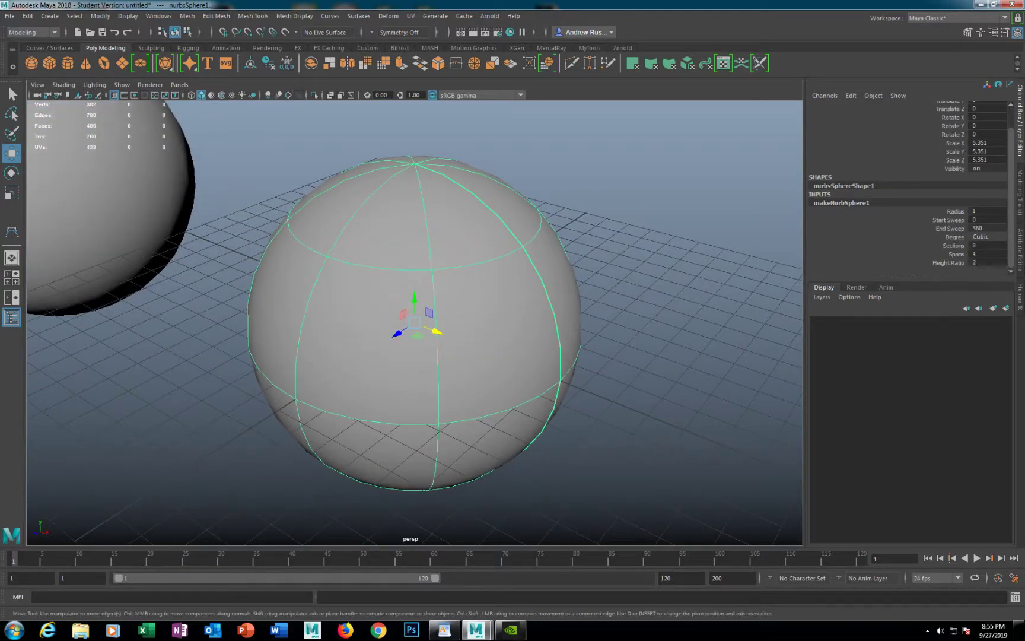
Adjust the creation radius of the NURBS sphere interactively and settle it at 1.1.
click(955, 211)
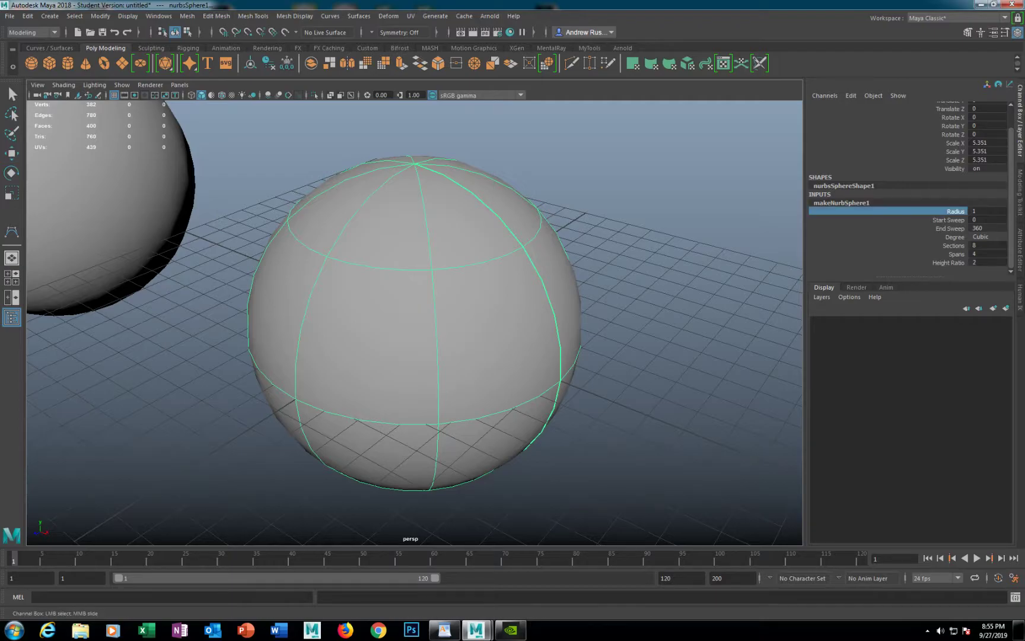
alt+drag(534, 297, 534, 327)
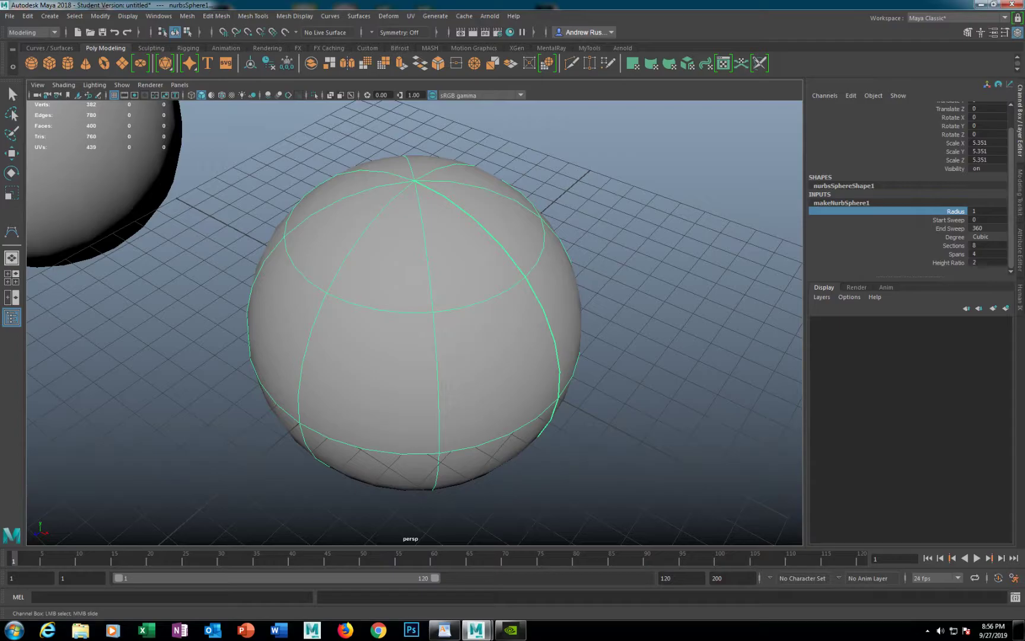
key(ctrl)
key(ctrl)
mouse_move(672, 210)
middle_down()
mouse_move(712, 210)
mouse_move(653, 210)
middle_up()
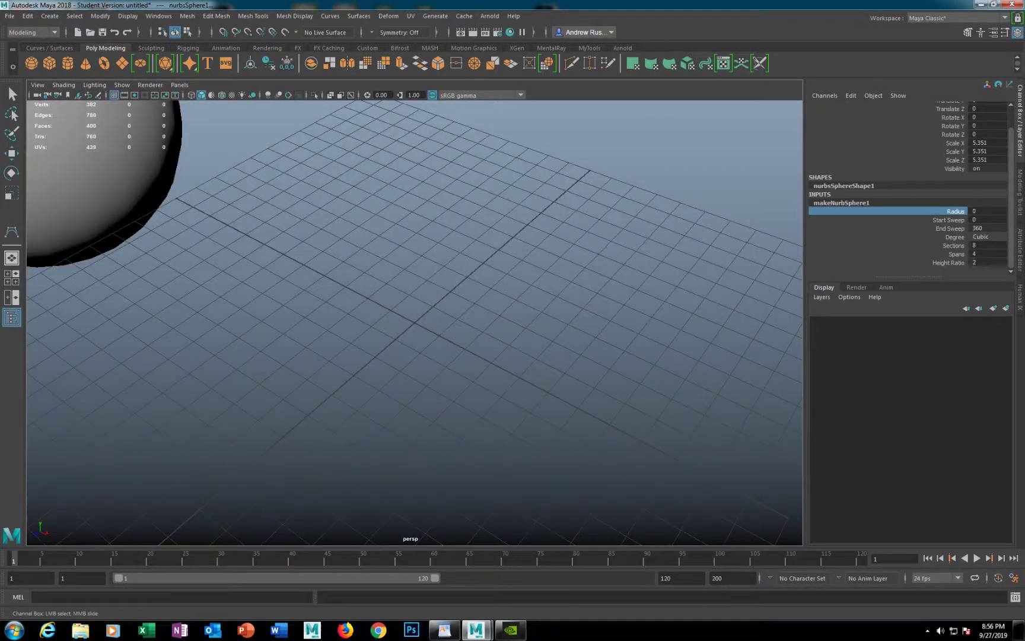
key(ctrl+z)
key(ctrl+z)
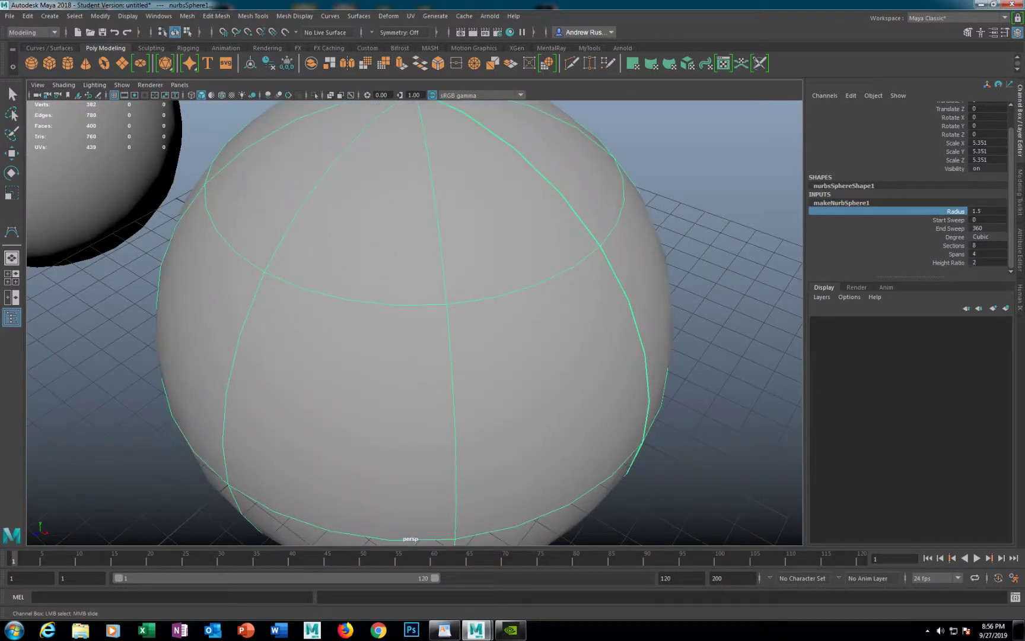
middle_drag(672, 210, 675, 210)
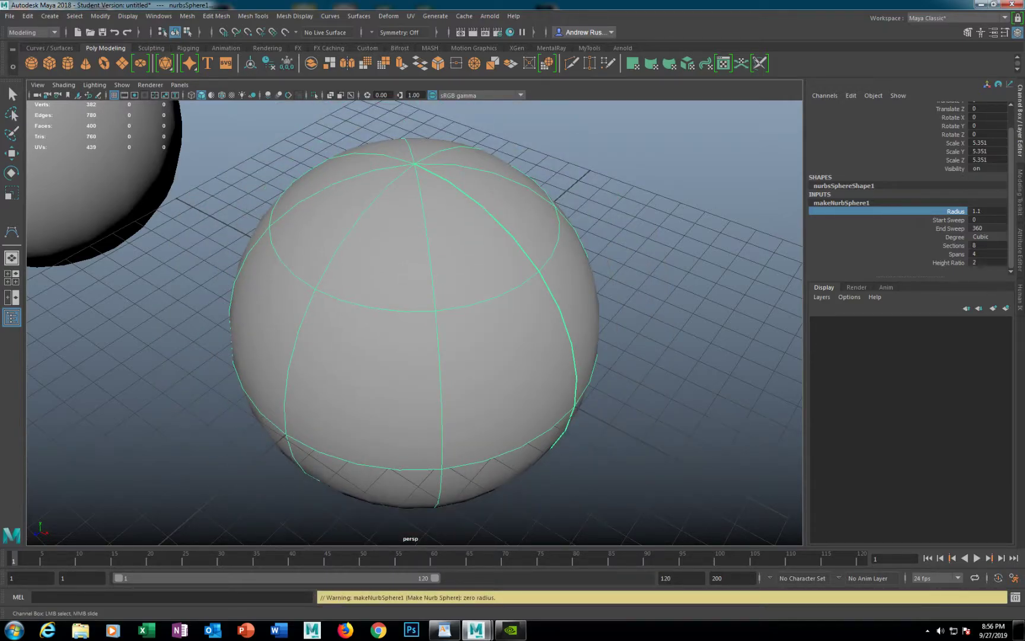
Try varying the NURBS sphere's End Sweep and Start Sweep to open up part of its surface.
click(948, 220)
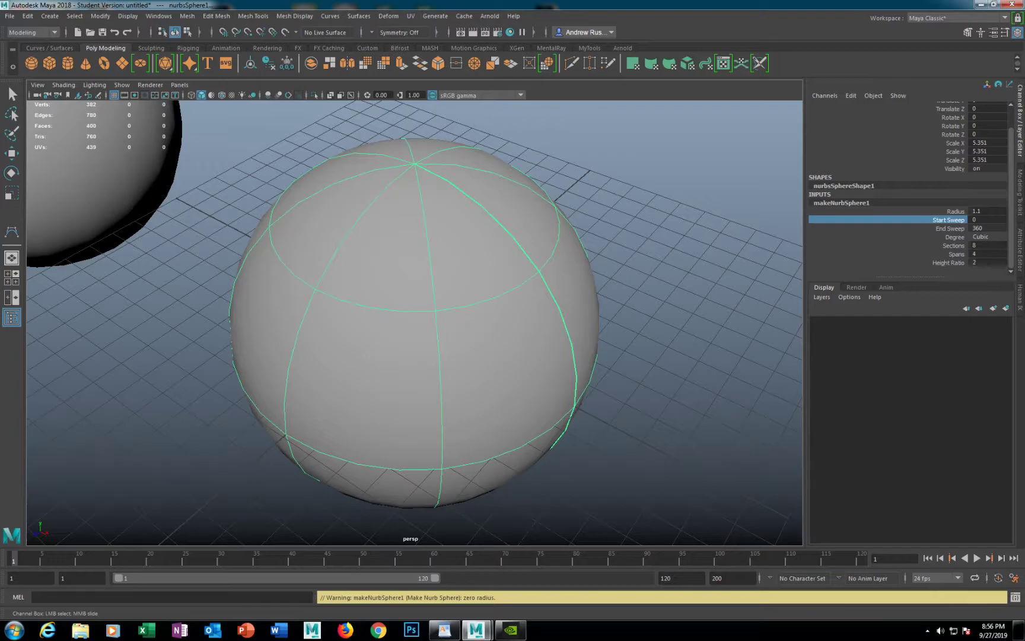
click(949, 228)
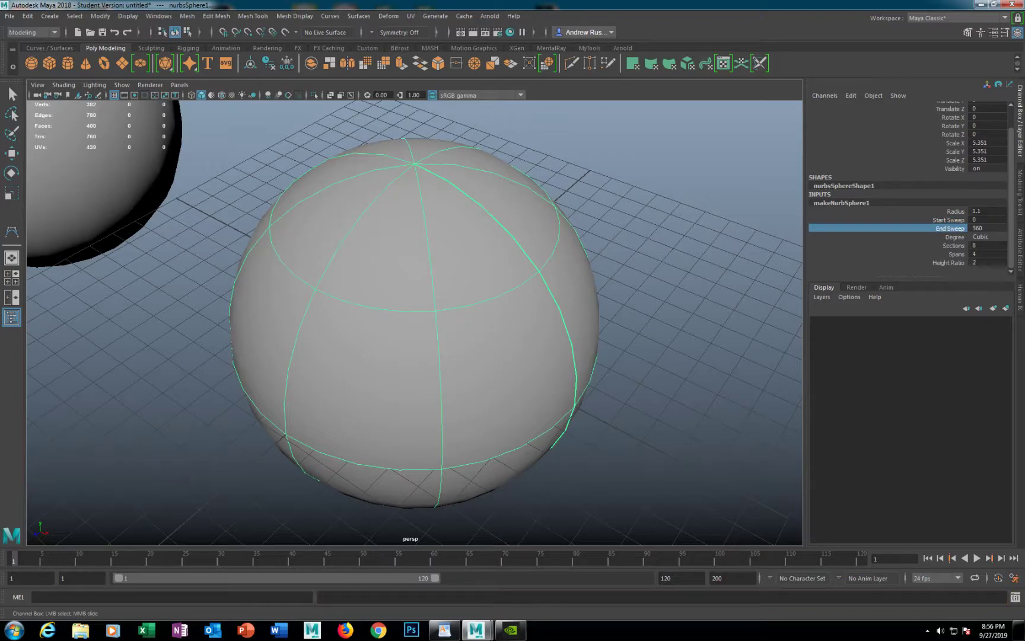
middle_drag(510, 332, 421, 332)
alt+drag(421, 332, 333, 288)
middle_drag(332, 289, 439, 289)
alt+drag(409, 297, 456, 318)
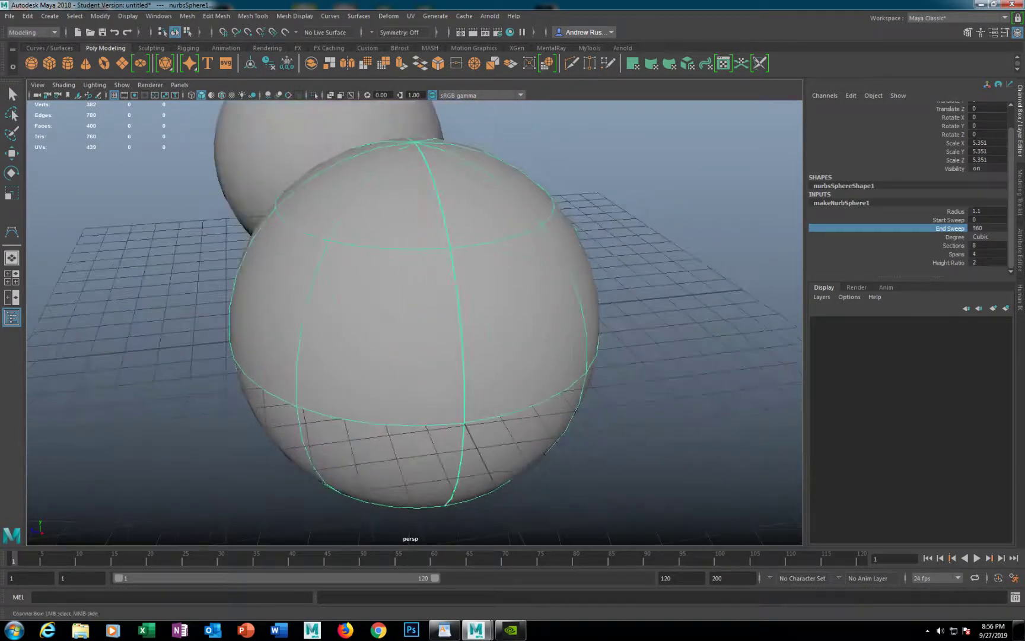
click(949, 220)
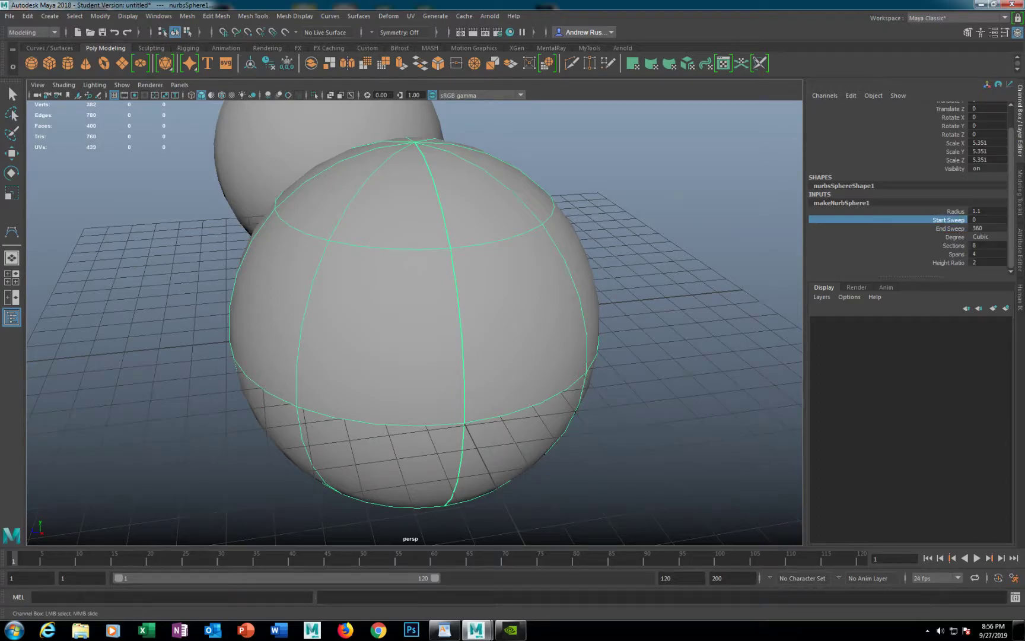
mouse_move(415, 320)
middle_down()
mouse_move(575, 320)
mouse_move(416, 321)
middle_up()
Set the NURBS sphere's number of sections to 15.
alt+drag(415, 320, 534, 330)
click(954, 245)
middle_drag(416, 320, 475, 321)
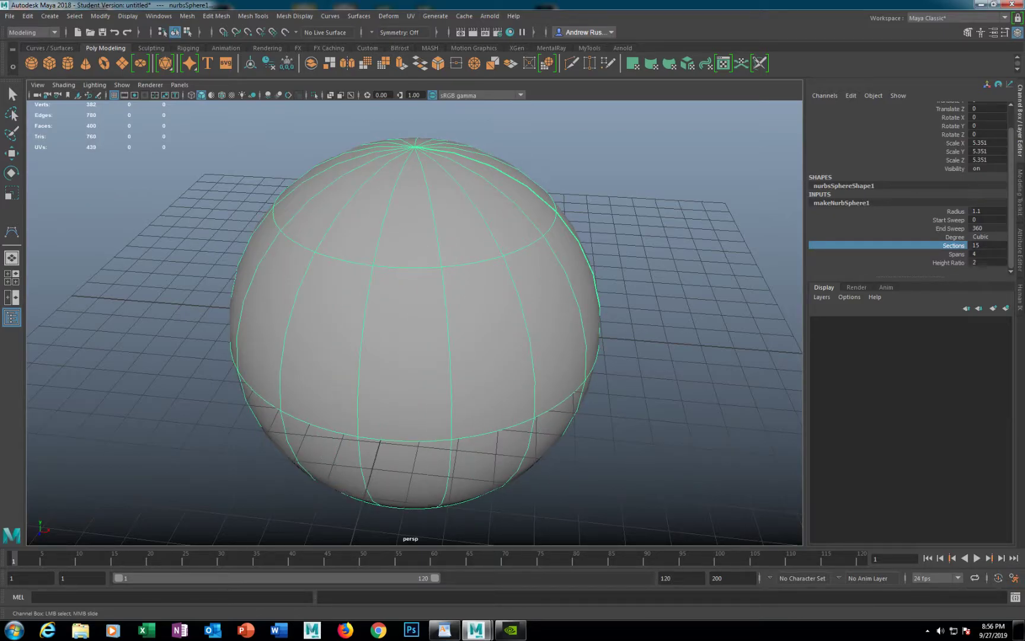
Try different Spans and Height Ratio values on the NURBS sphere, undoing each change.
click(956, 254)
middle_drag(415, 321, 439, 320)
key(ctrl+z)
click(949, 262)
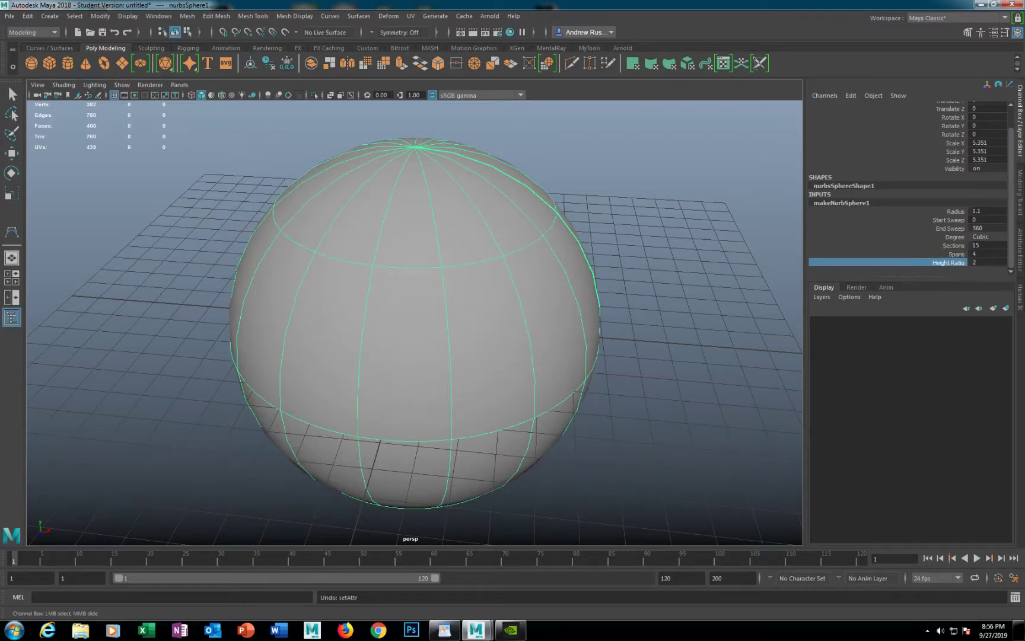
middle_drag(415, 320, 445, 320)
key(ctrl+z)
Show the NURBS sphere's control vertices and pull the two top rows straight up into a tapered tip.
alt+right_drag(415, 321, 356, 321)
alt+drag(356, 321, 359, 374)
alt+middle_drag(359, 374, 430, 338)
alt+drag(429, 338, 439, 249)
right_drag(447, 238, 419, 238)
alt+drag(418, 238, 435, 82)
key(w)
alt+drag(415, 267, 369, 190)
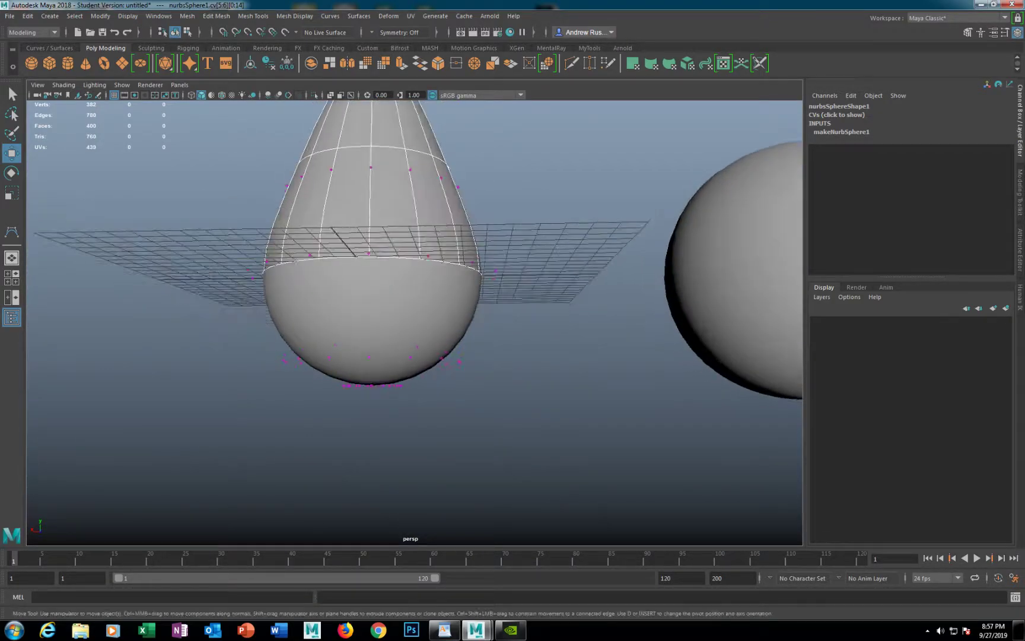
Pull the NURBS sphere's two bottom rows of control vertices straight down and return to object mode.
drag(332, 372, 416, 396)
drag(372, 357, 373, 539)
scroll(379, 475, down, 5)
alt+drag(380, 415, 510, 433)
alt+drag(451, 380, 641, 392)
alt+middle_drag(641, 391, 625, 443)
scroll(625, 444, up, 4)
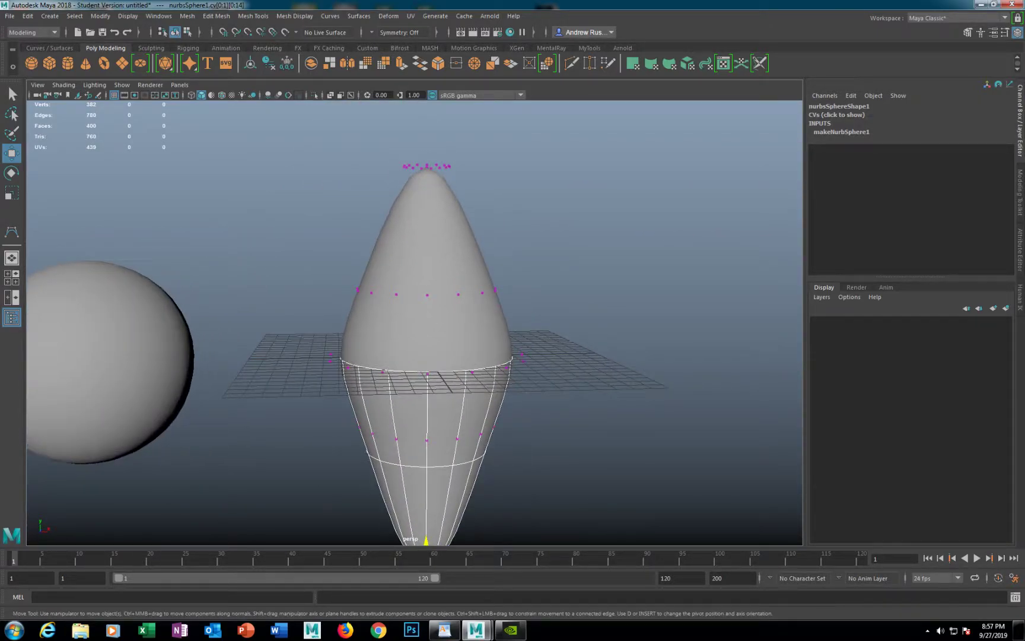
alt+drag(625, 444, 629, 468)
scroll(629, 469, down, 1)
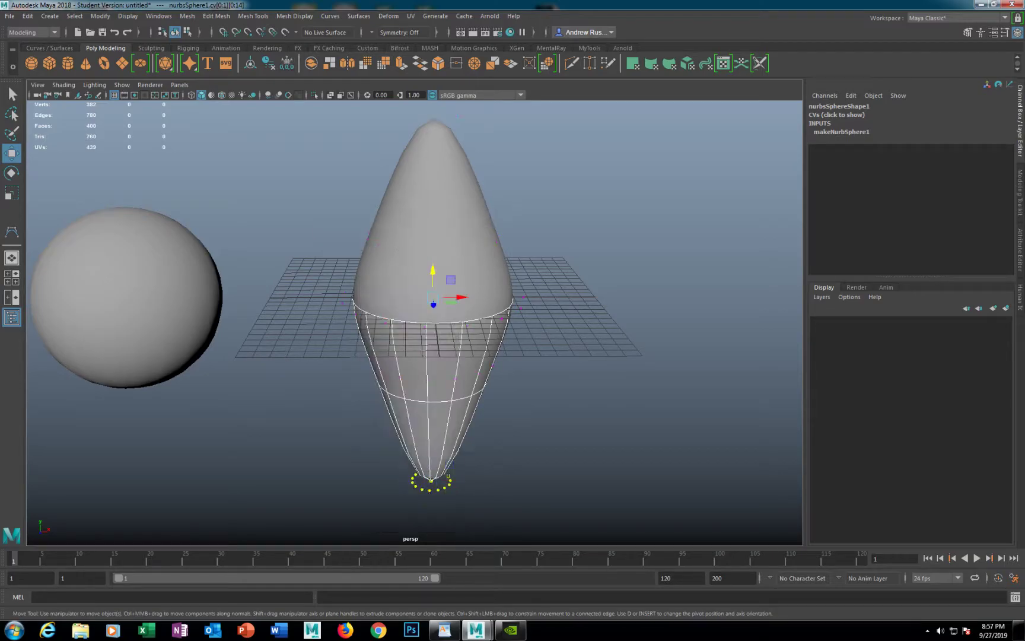
key(F8)
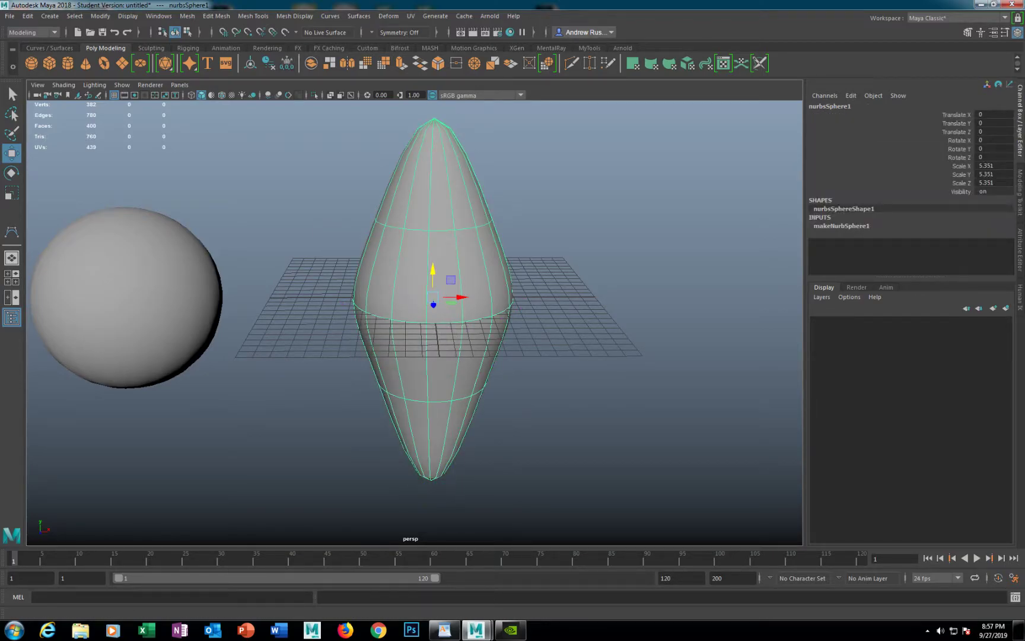
Convert the stretched NURBS shape to polygons and move the polygon copy to about 13.58 along X.
click(100, 16)
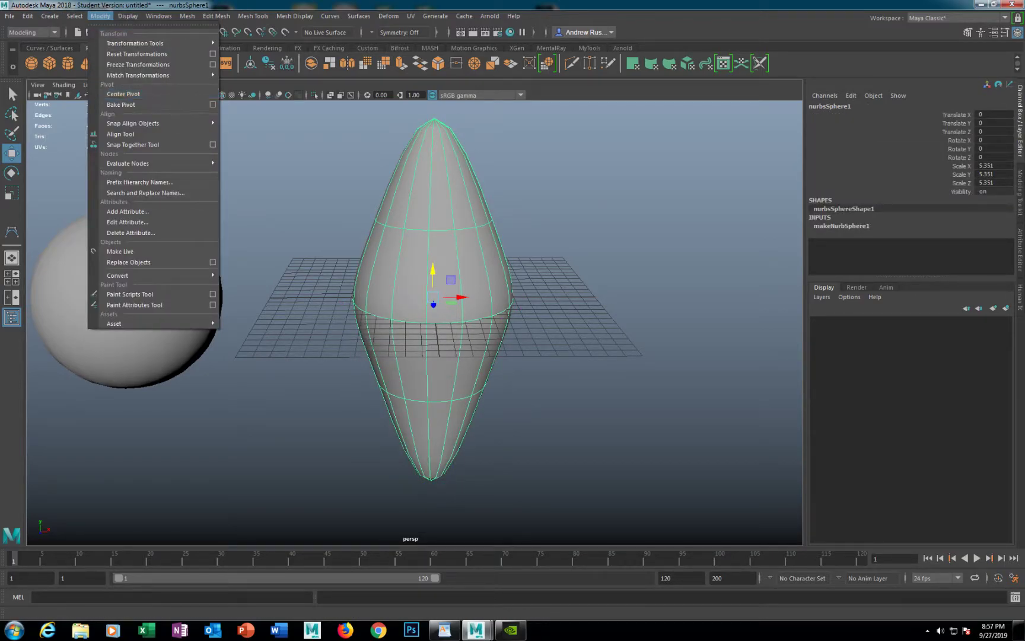
mouse_move(119, 275)
click(259, 285)
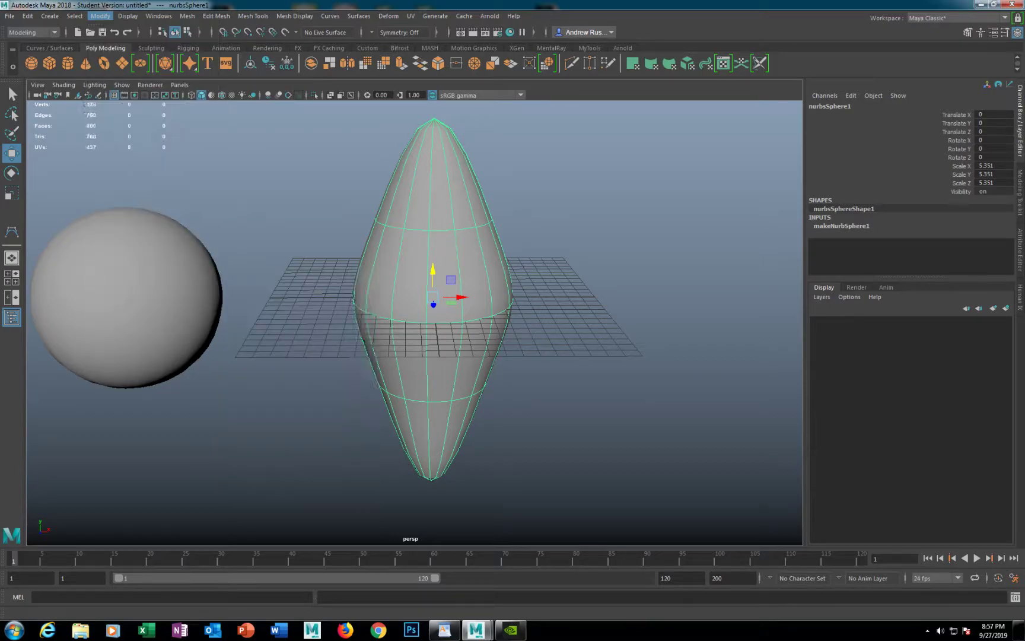
alt+drag(439, 333, 388, 324)
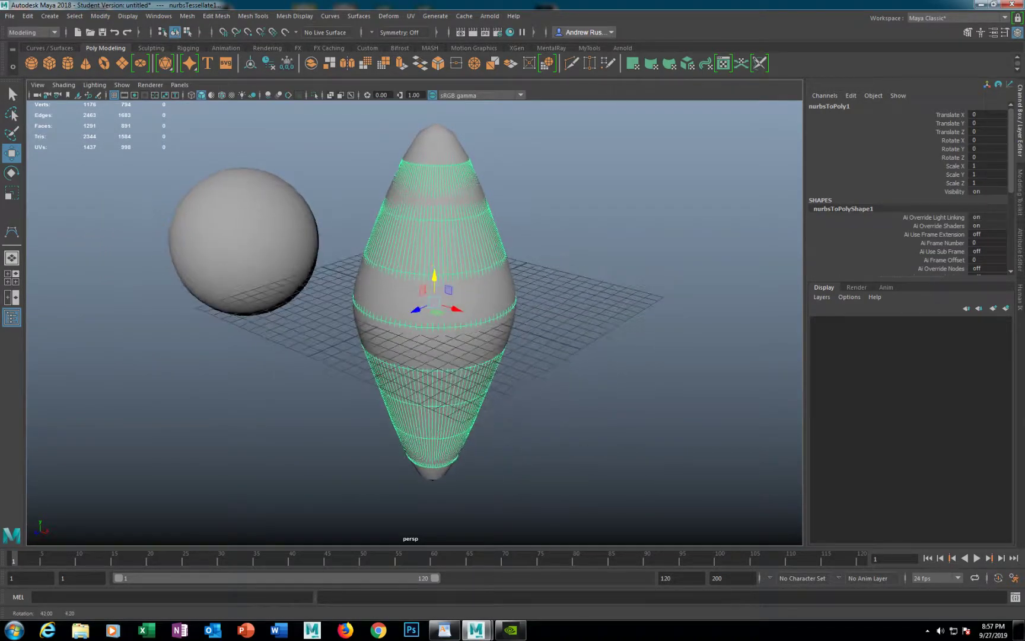
drag(456, 309, 626, 362)
alt+drag(623, 359, 679, 335)
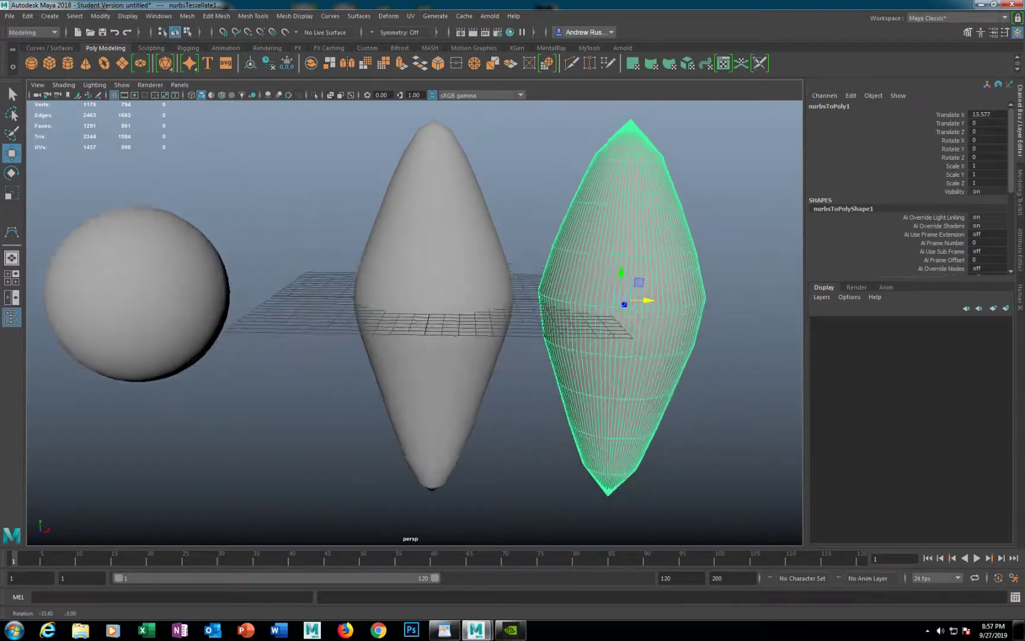
Select the upper-middle row of control vertices on the original NURBS shape and shift it along positive X to bend the form.
click(451, 267)
alt+middle_drag(451, 267, 429, 298)
right_drag(400, 243, 339, 245)
drag(321, 225, 375, 267)
key(ctrl+z)
key(ctrl+z)
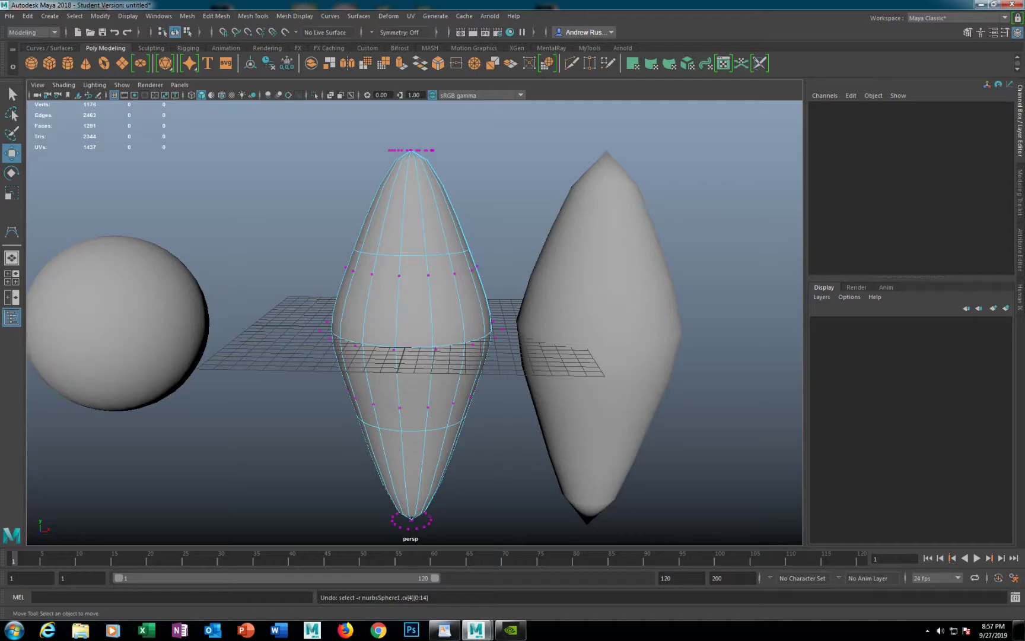
drag(264, 222, 534, 300)
drag(441, 265, 505, 267)
Delete the construction history of the converted polygon copy.
click(618, 273)
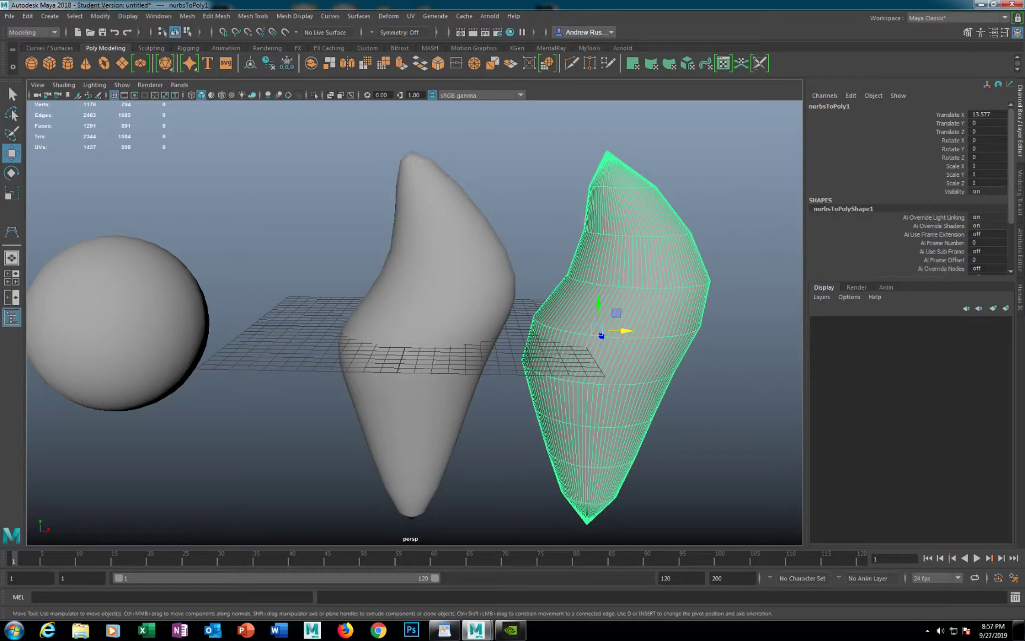
click(27, 16)
mouse_move(71, 142)
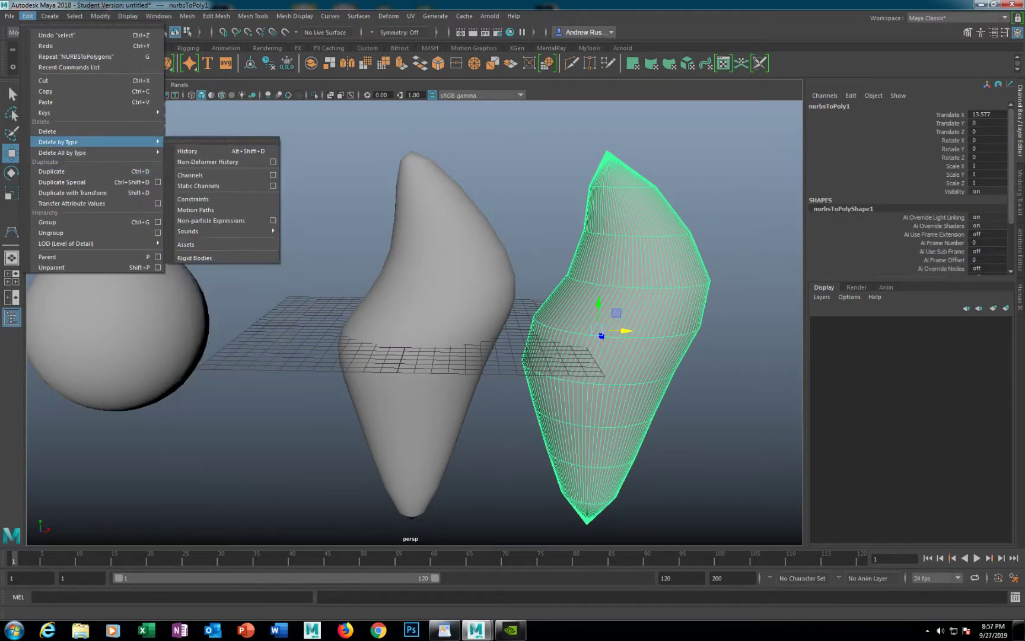
click(208, 151)
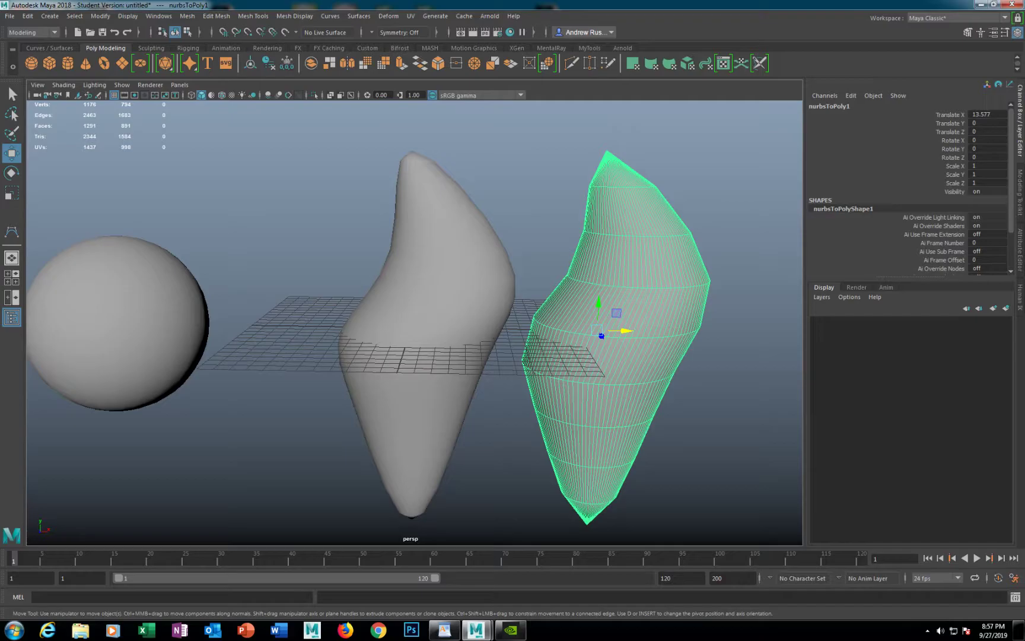
Move the NURBS shape's upper-middle row of control vertices back along negative X to test the link with the polygon copy.
click(463, 231)
right_drag(467, 228, 409, 227)
drag(291, 197, 567, 289)
drag(503, 266, 413, 266)
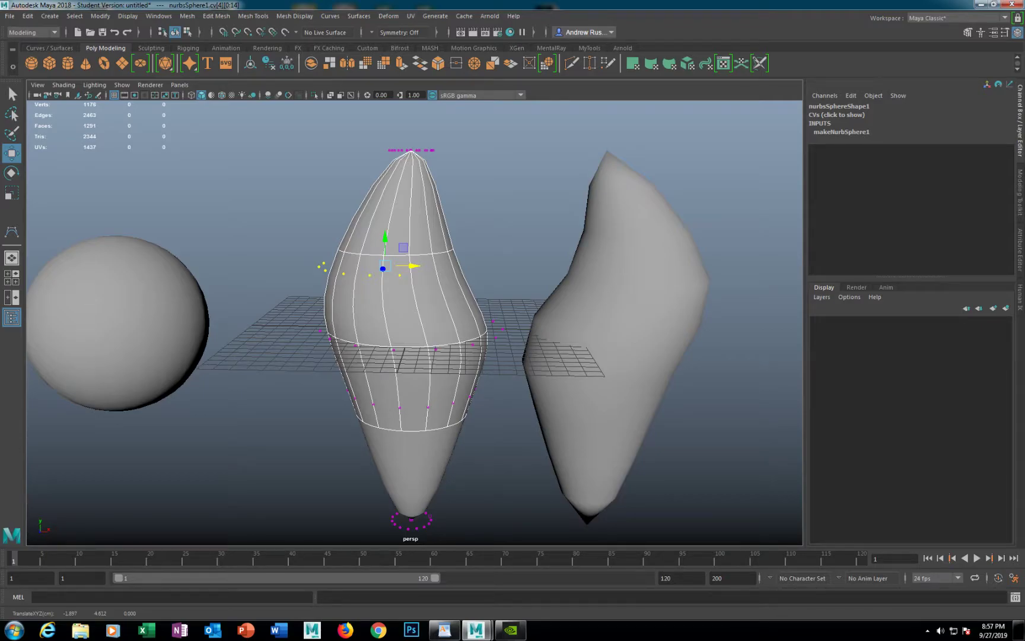
Start a new empty scene without saving the current one.
scroll(414, 324, down, 5)
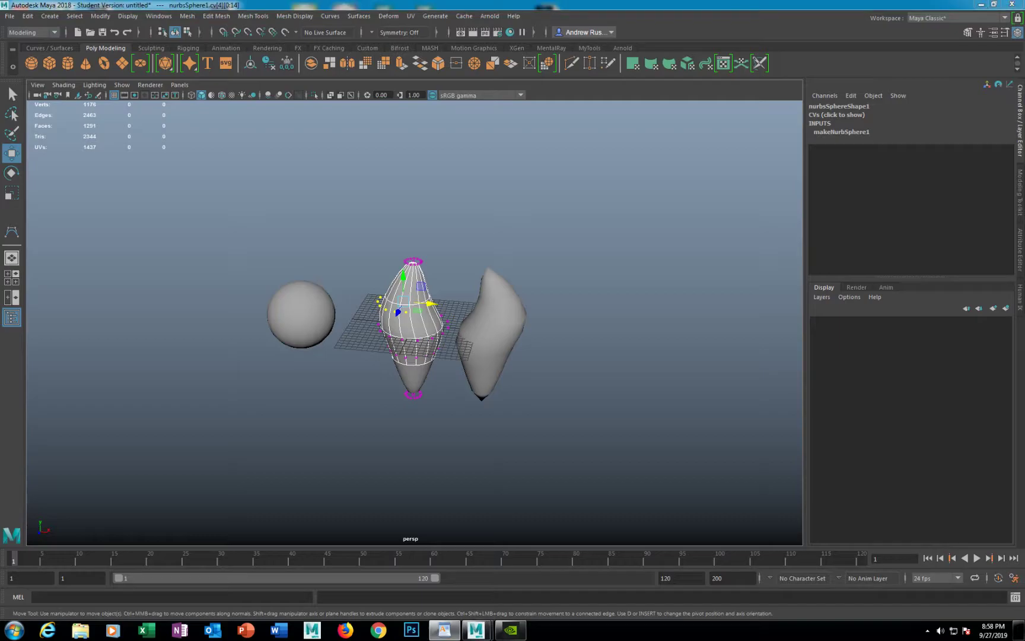
click(77, 32)
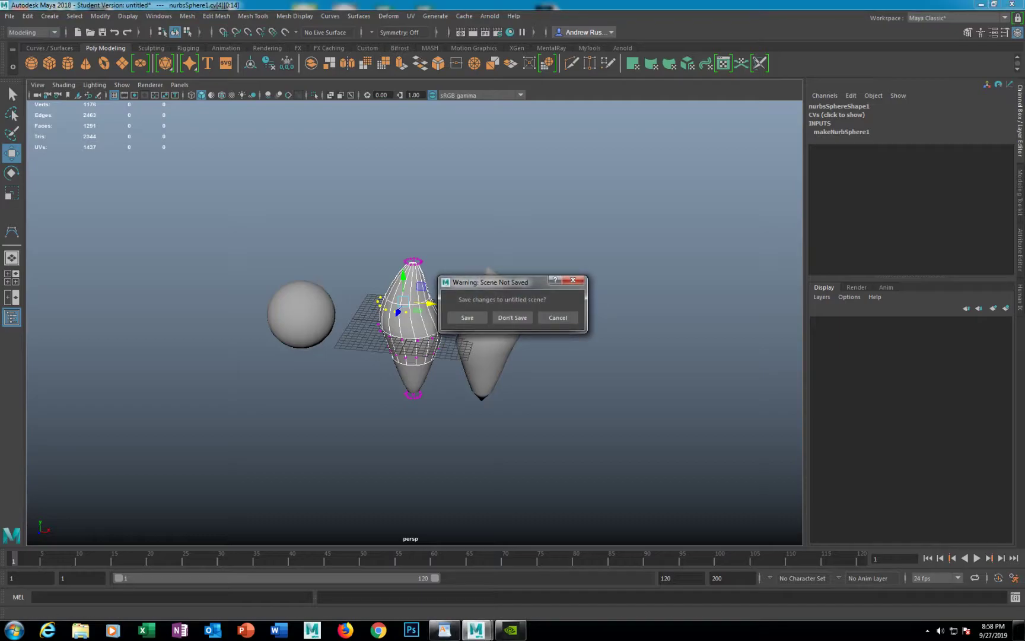
click(513, 318)
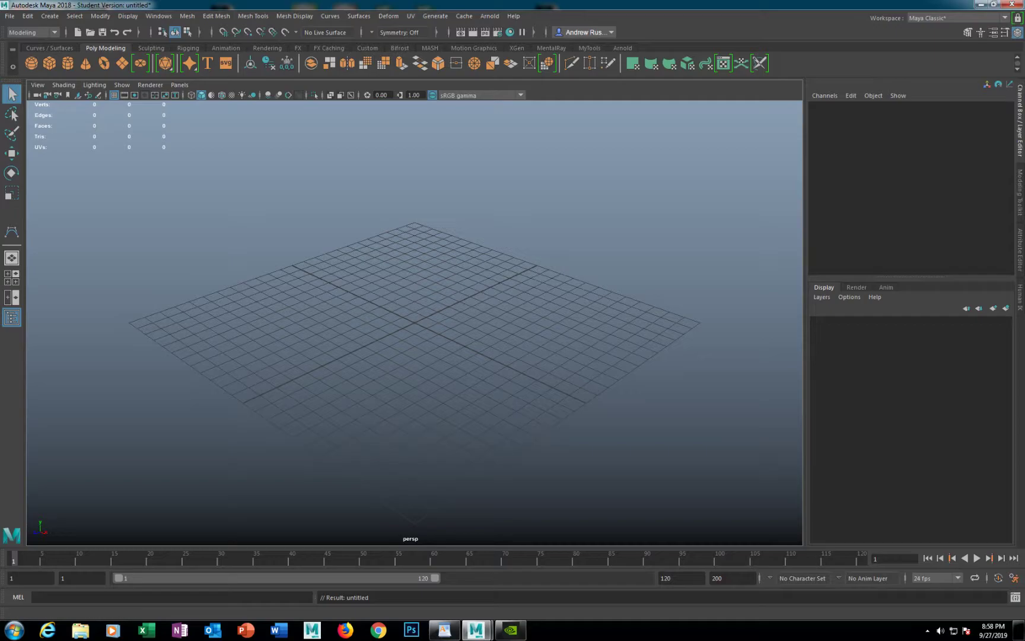
Create a polygon sphere at the origin and scale it uniformly to about 11.04.
click(31, 63)
key(r)
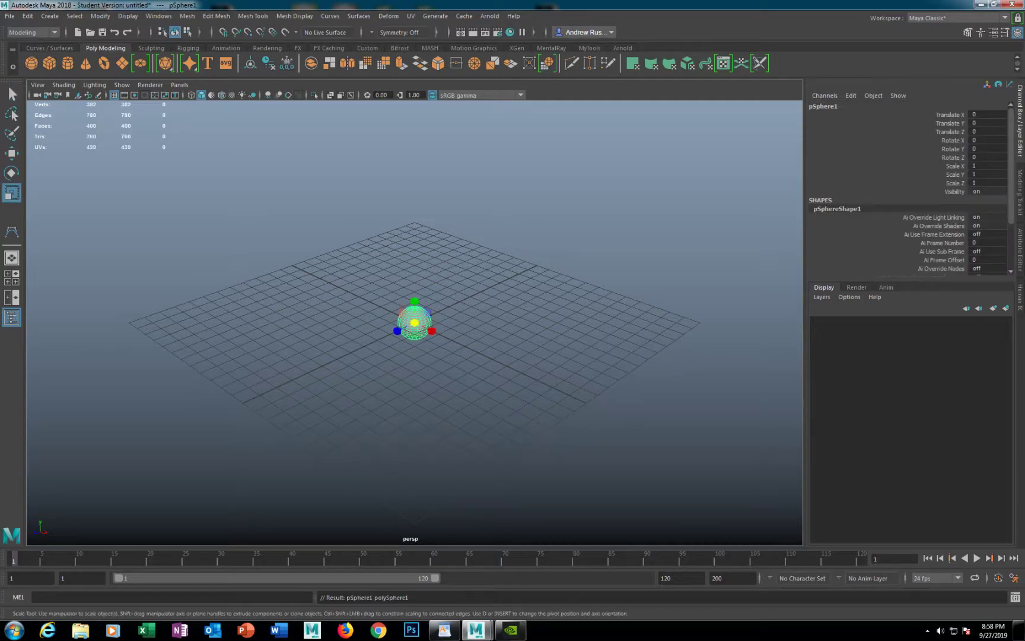
drag(415, 323, 633, 324)
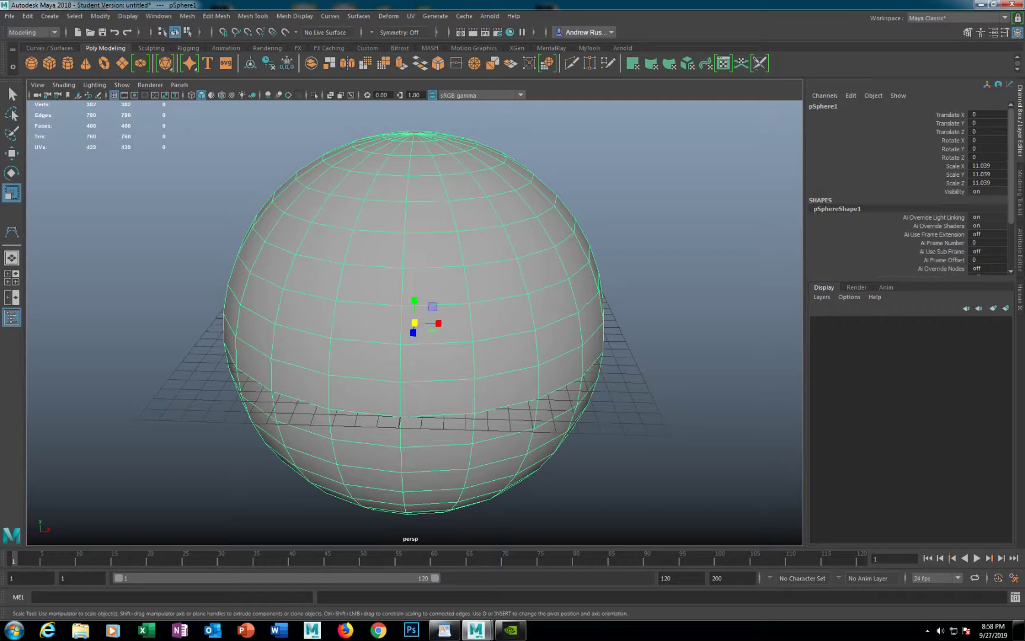
scroll(414, 323, down, 10)
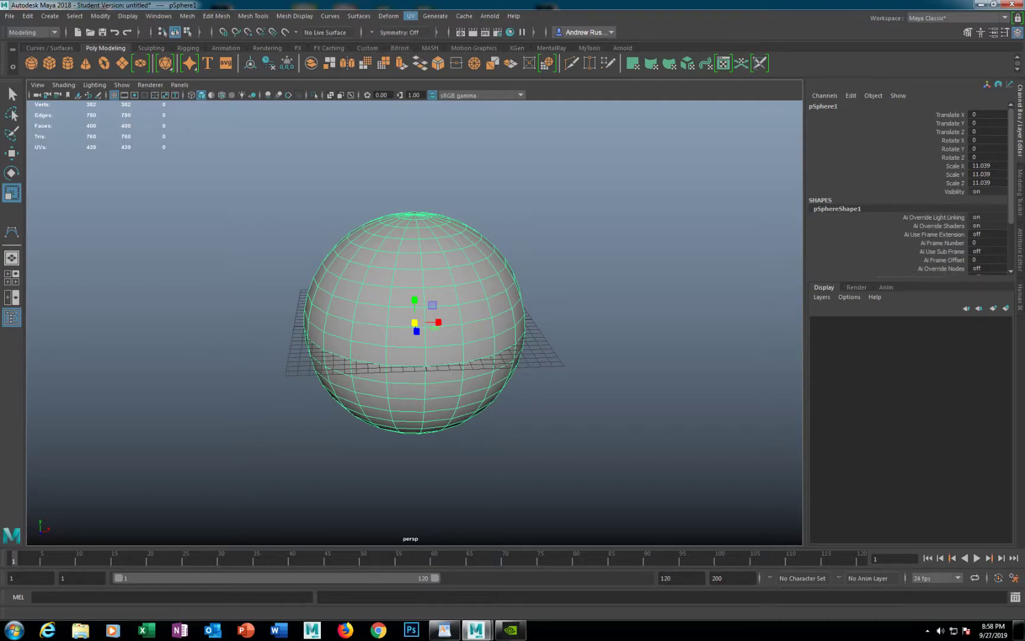
Open the UV Editor for the sphere and shrink its window so the perspective view stays accessible.
click(410, 16)
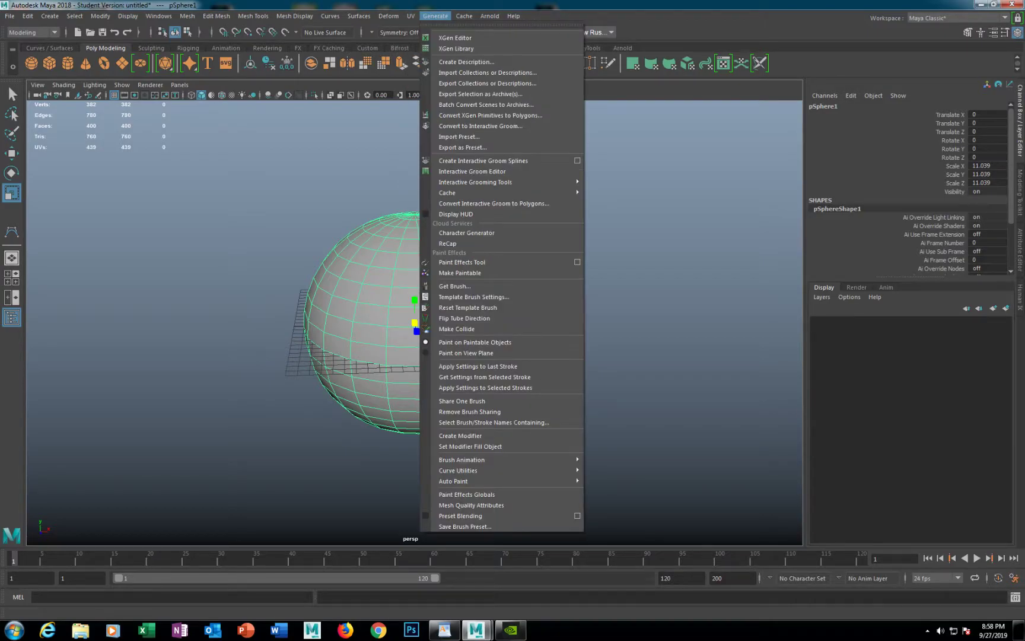
click(436, 35)
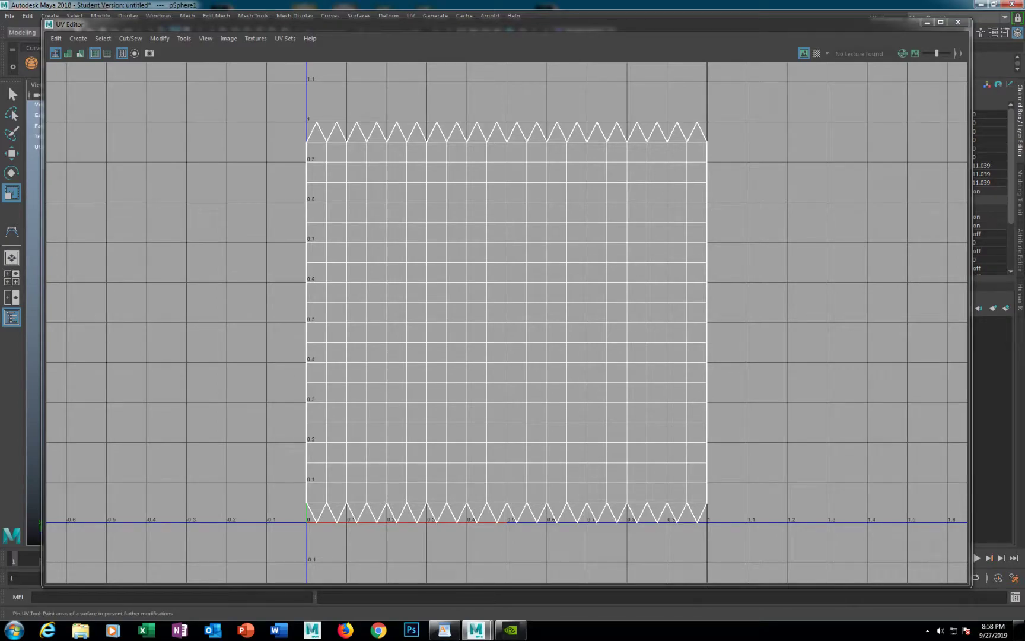
click(941, 22)
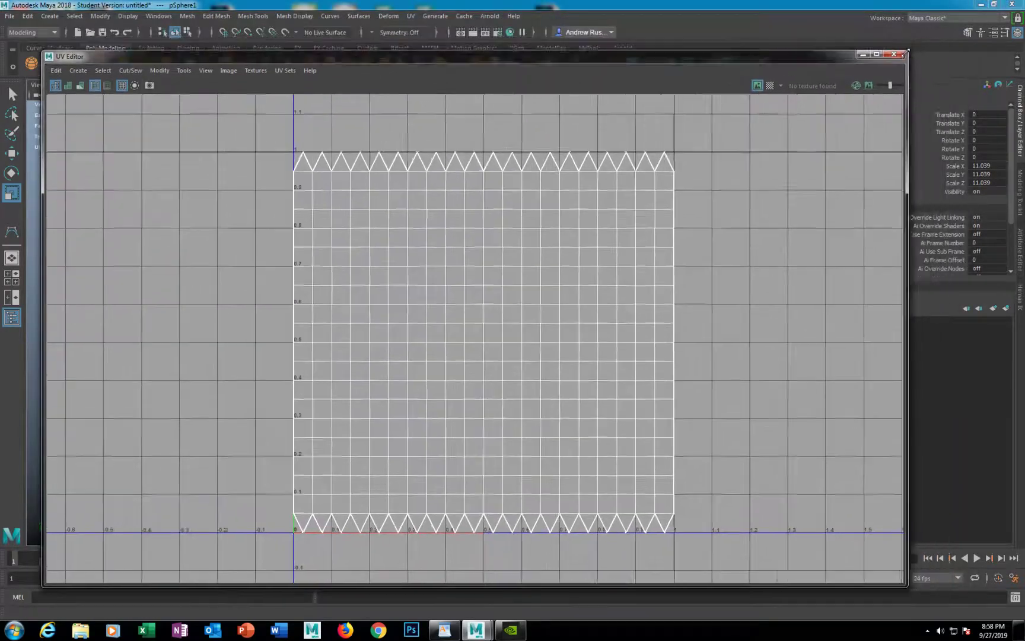
drag(705, 125, 516, 165)
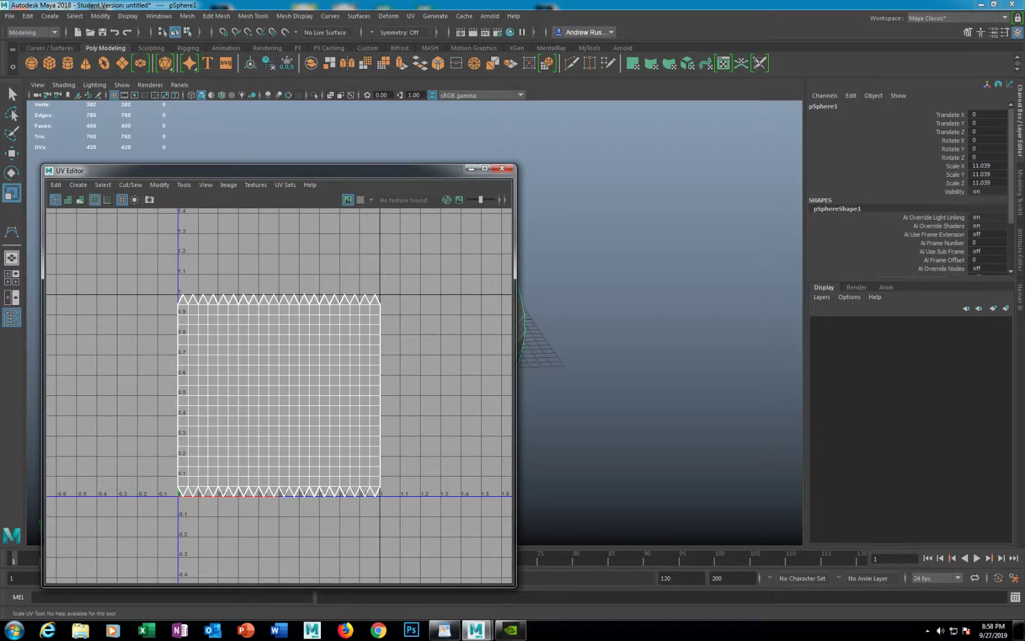
Apply the UV Editor's checker map to the sphere and view the pattern up close.
click(256, 185)
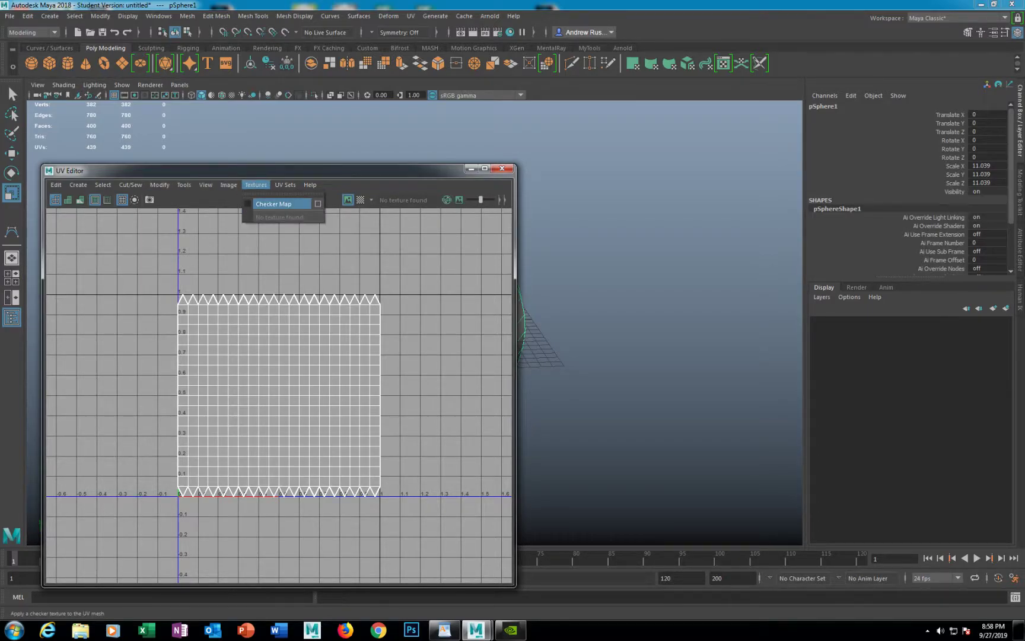
click(280, 204)
alt+drag(593, 320, 618, 327)
scroll(600, 356, up, 3)
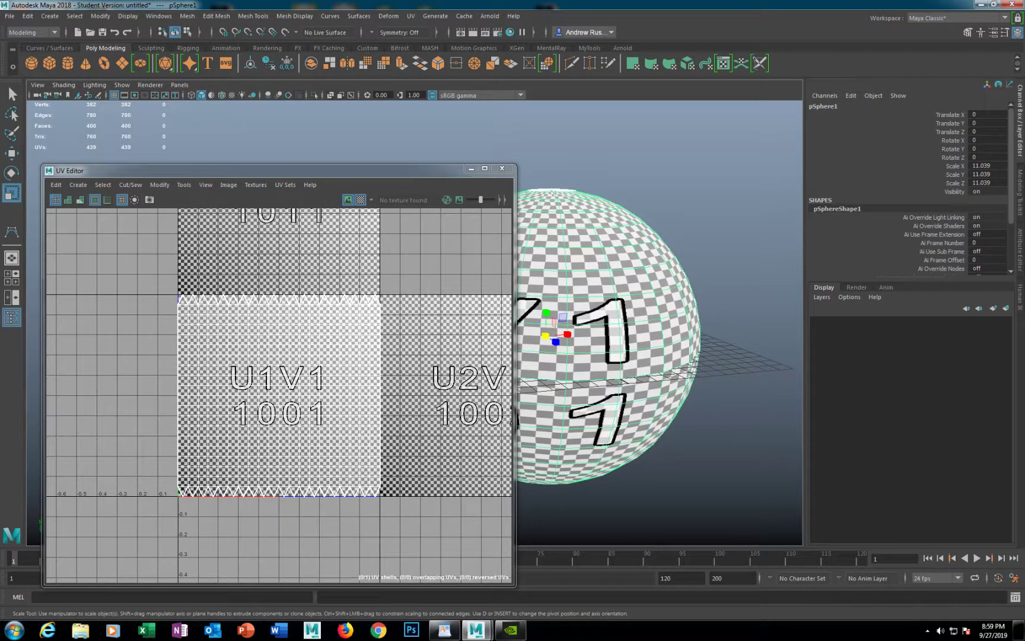
scroll(634, 326, up, 5)
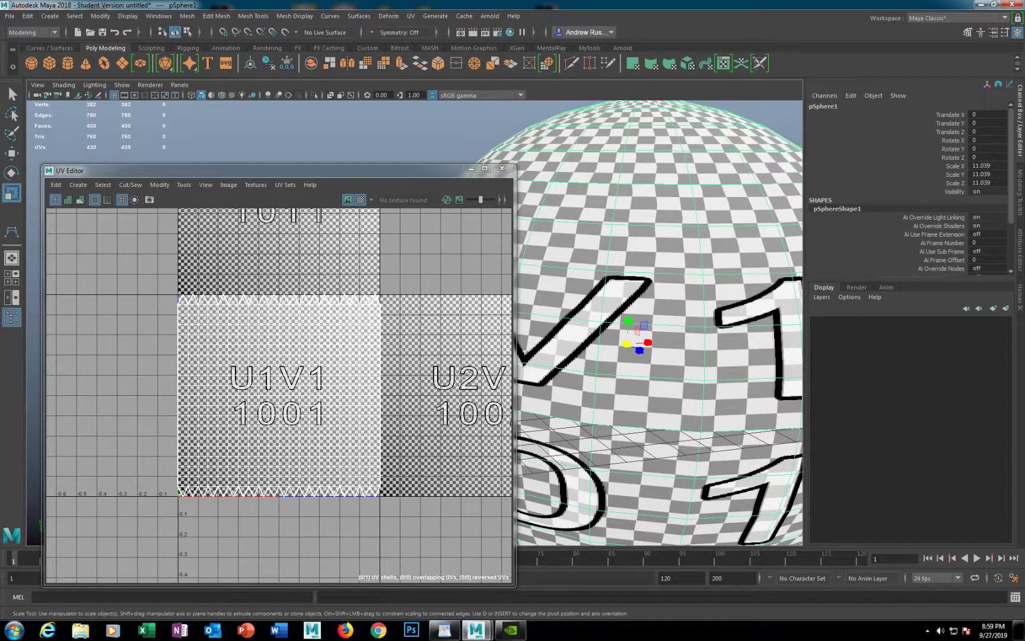
Select the central block of faces in the UV layout, compare it with the highlighted faces on the sphere, and return to object selection.
right_click(264, 355)
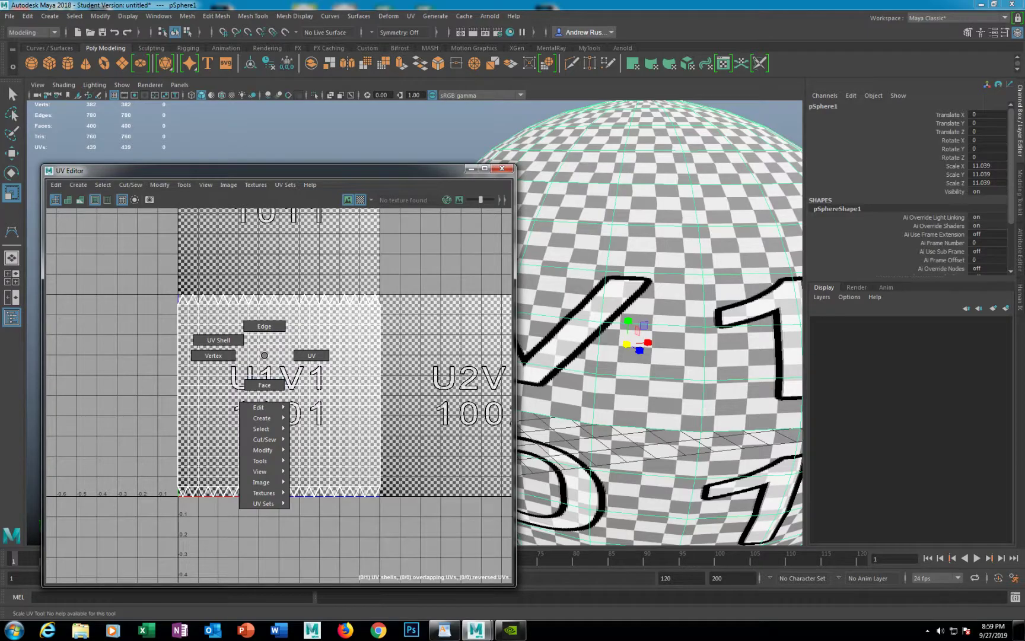
click(265, 385)
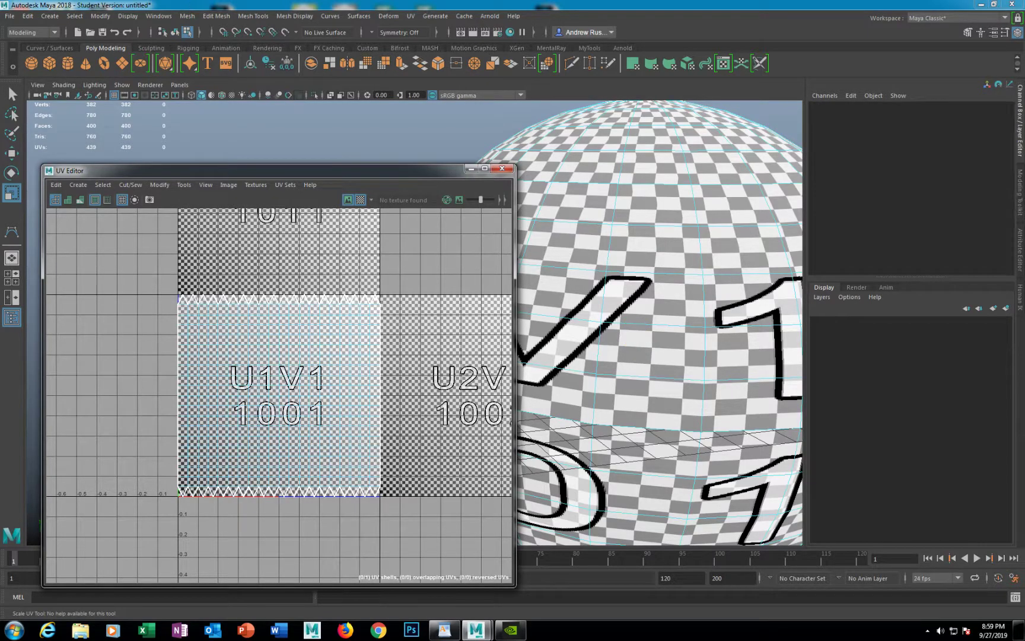
drag(243, 361, 325, 431)
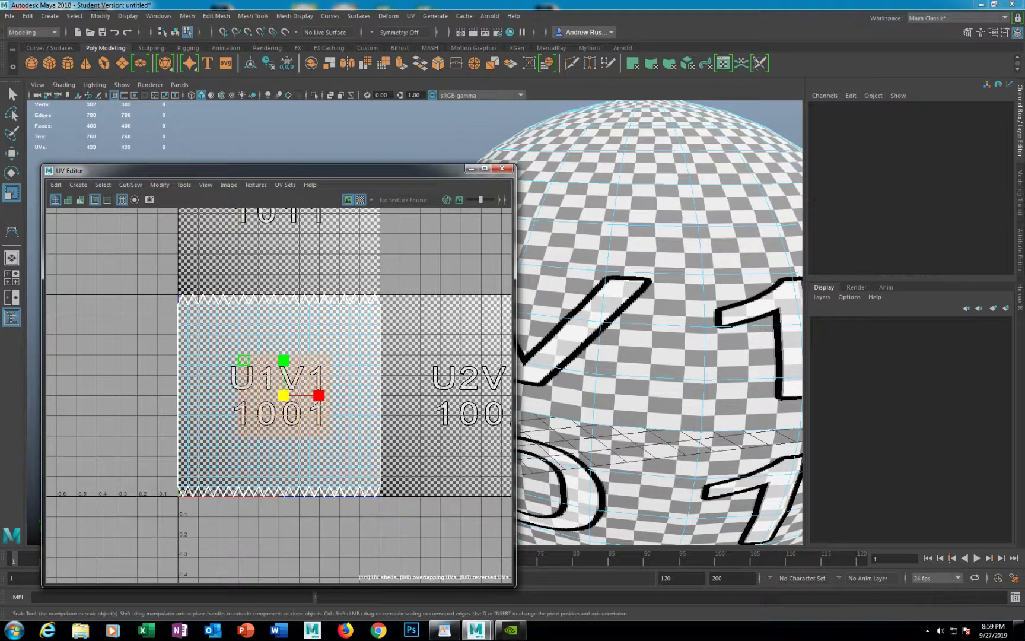
scroll(634, 332, down, 5)
drag(403, 169, 220, 144)
alt+drag(525, 273, 561, 265)
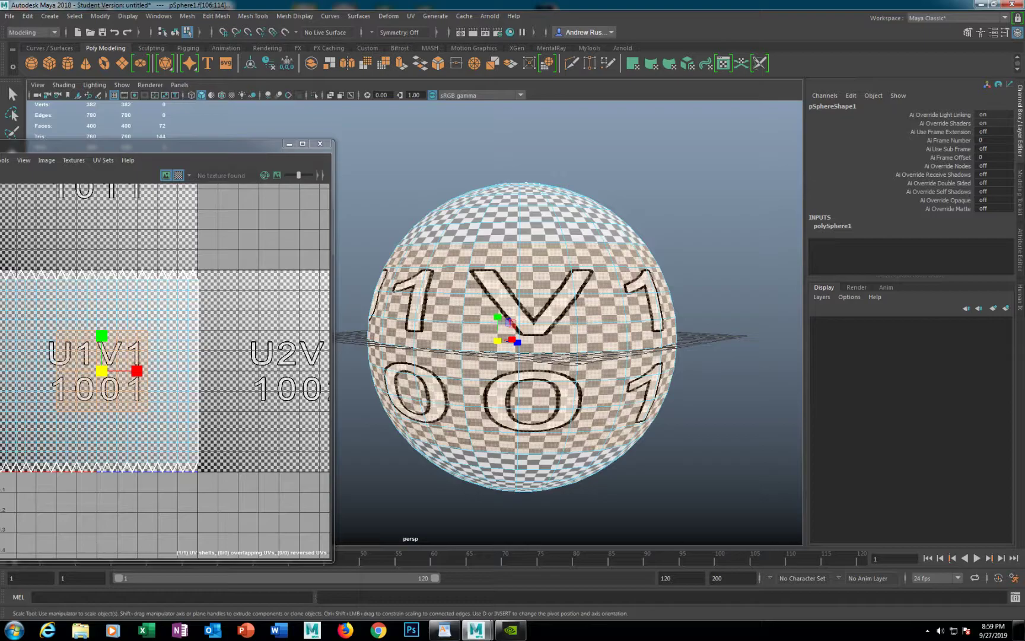
alt+drag(516, 335, 632, 326)
scroll(593, 329, down, 2)
alt+middle_drag(534, 332, 661, 337)
alt+drag(570, 332, 543, 356)
drag(208, 148, 362, 139)
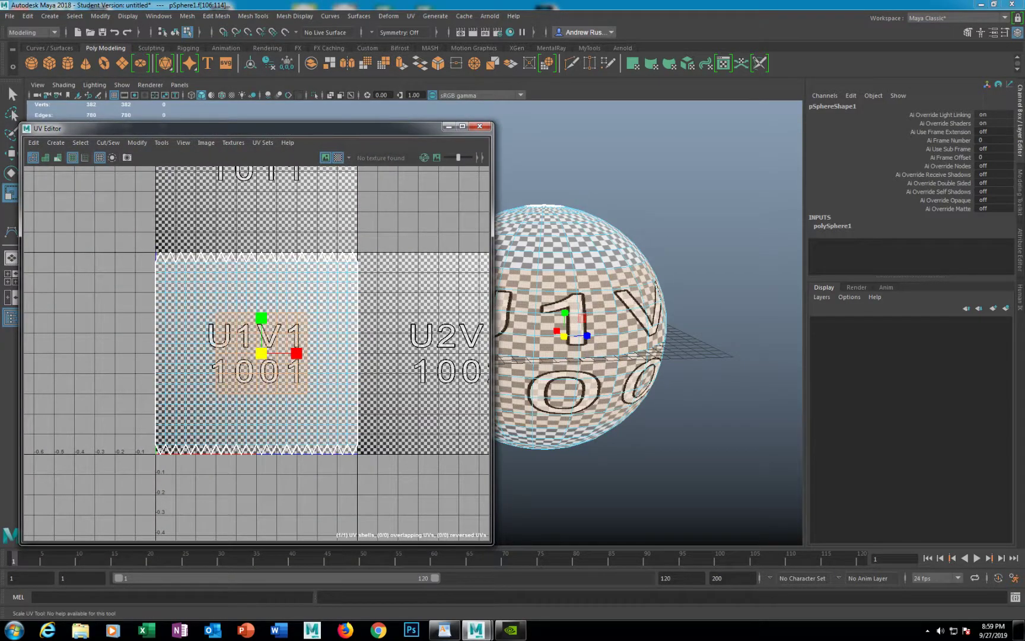
right_drag(592, 257, 645, 242)
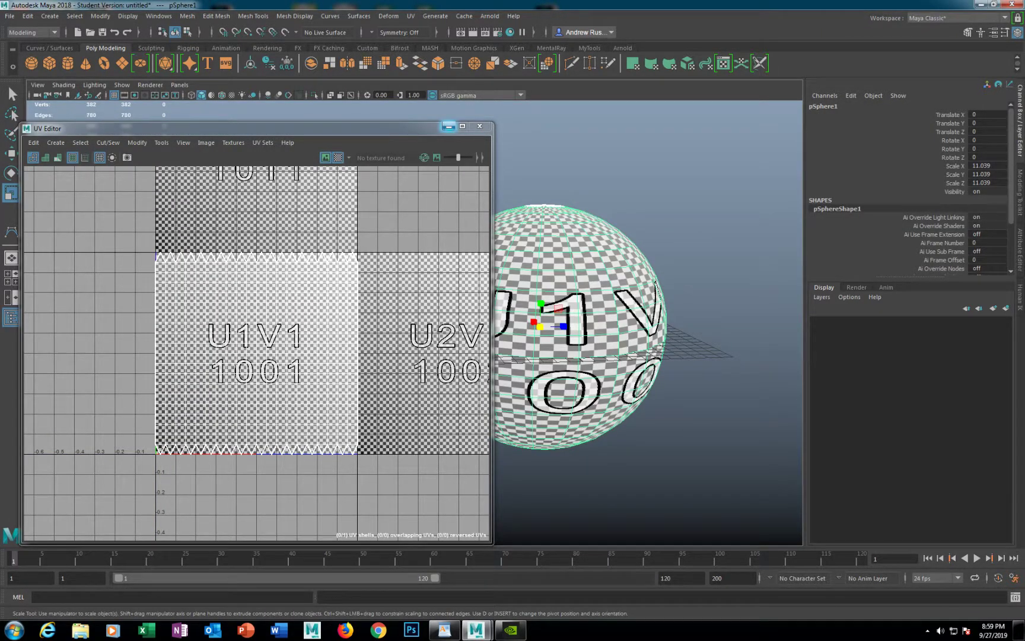
Minimise the UV Editor, apply a spherical UV projection to the sphere and inspect the mapping from several sides.
click(449, 126)
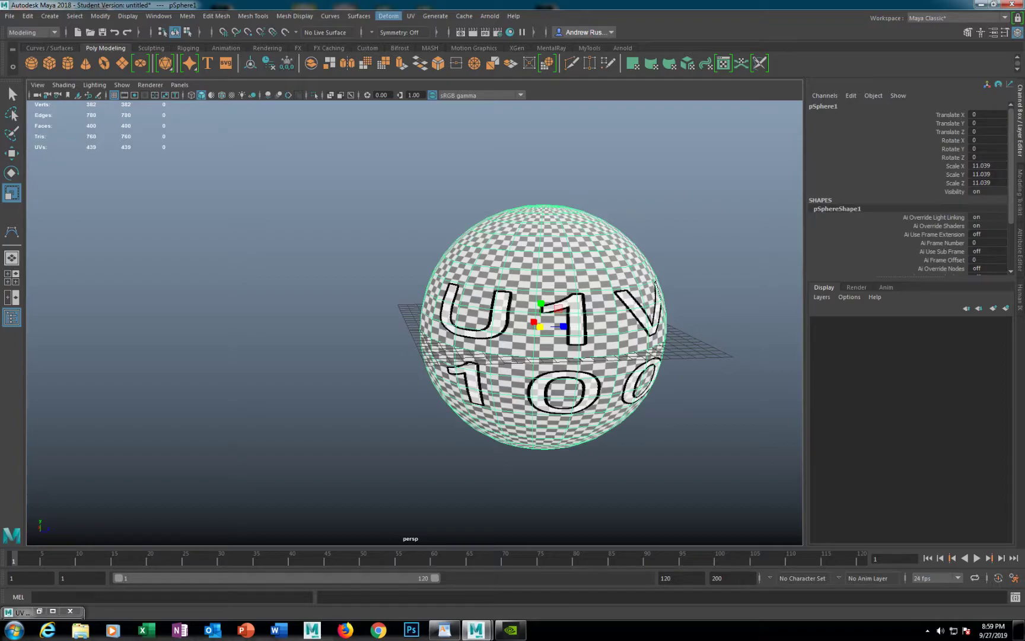
click(410, 16)
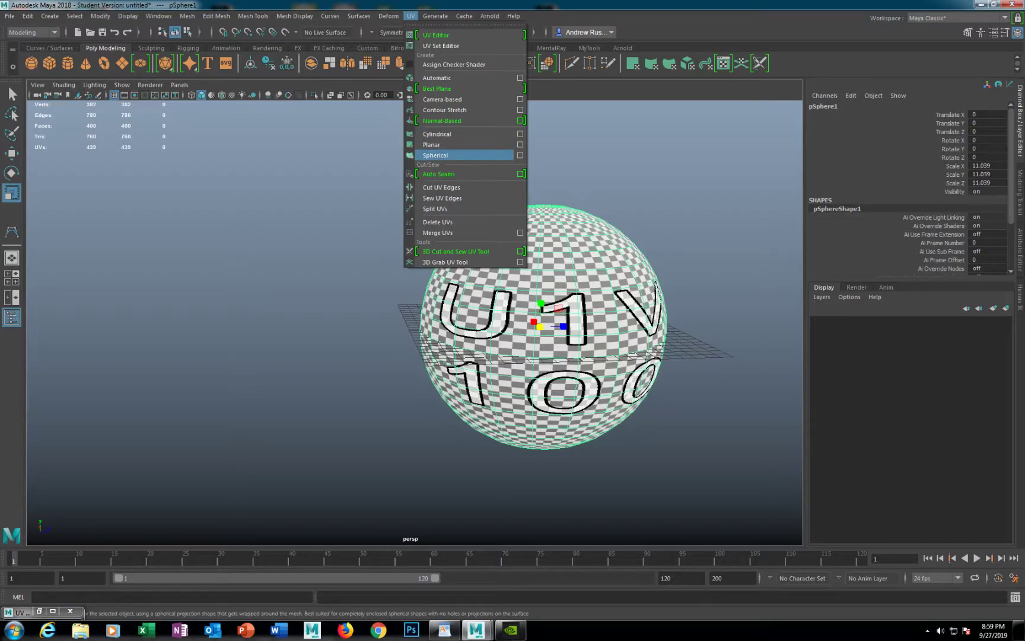
click(442, 155)
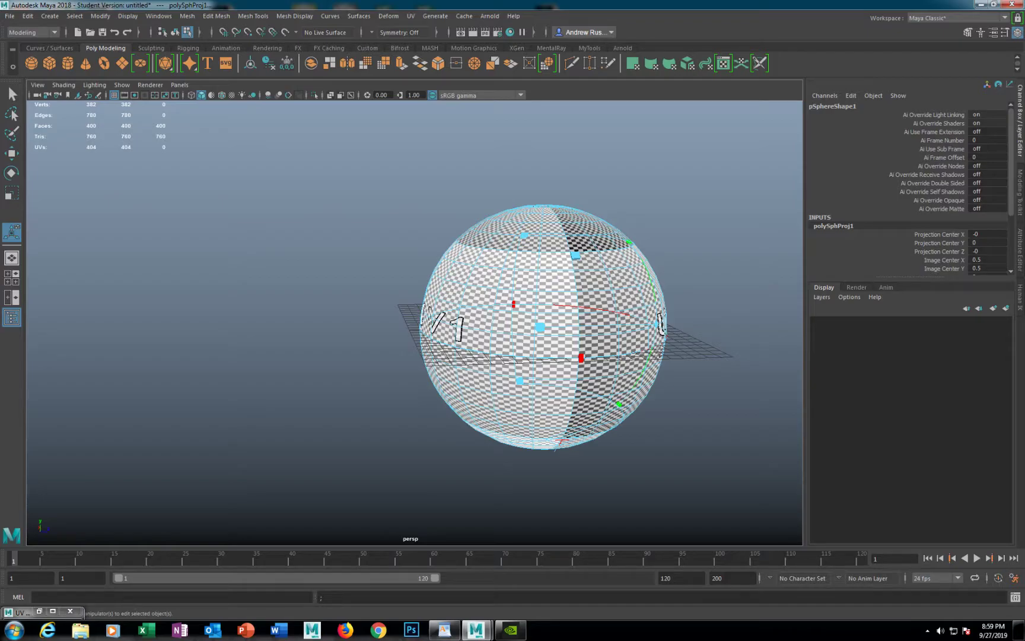
alt+drag(551, 350, 446, 392)
scroll(427, 359, up, 4)
scroll(450, 364, down, 3)
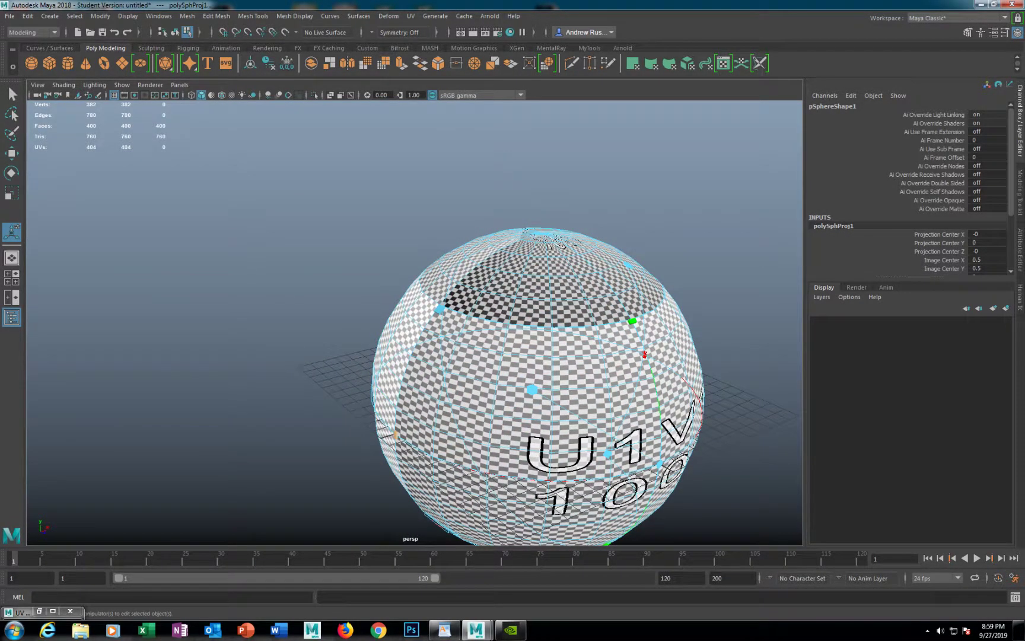
alt+drag(522, 379, 644, 344)
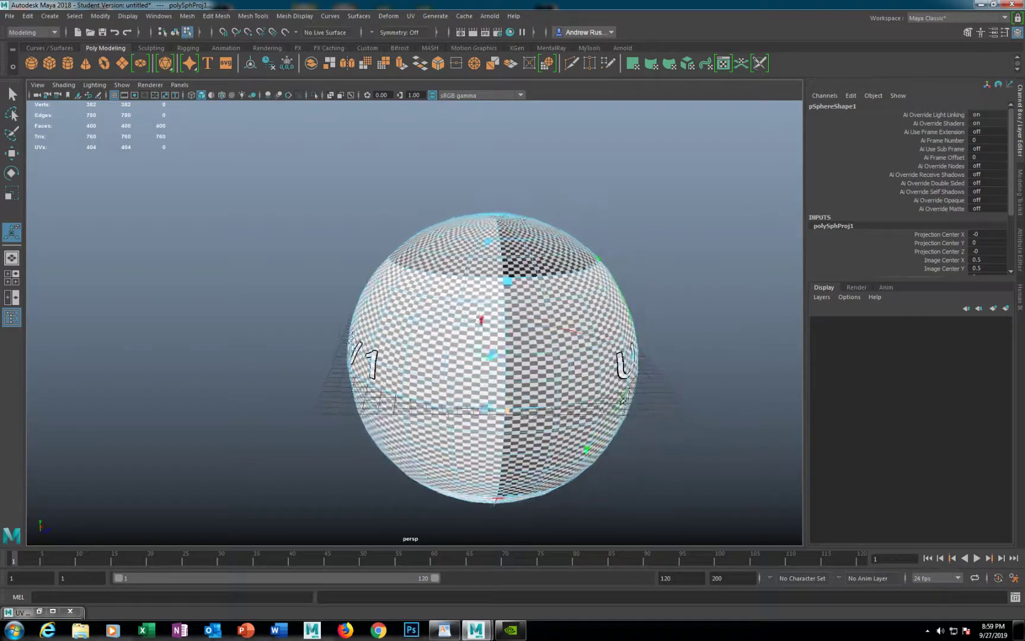
alt+drag(578, 299, 487, 313)
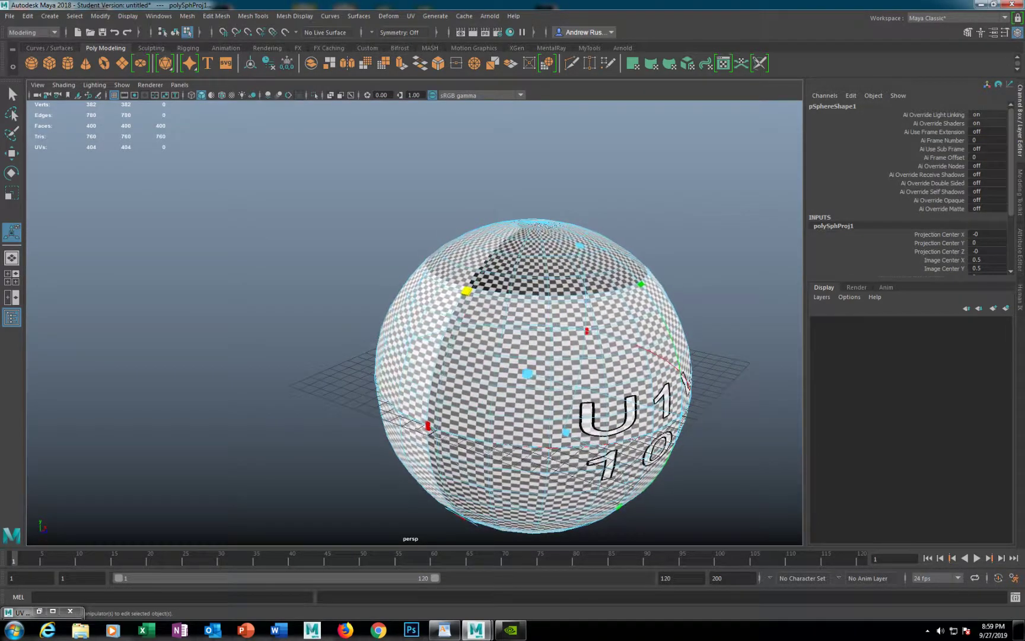
Stretch the spherical projection manipulator vertically to the sphere's poles and horizontally around its circumference.
drag(471, 299, 472, 238)
alt+drag(442, 285, 640, 345)
alt+drag(403, 324, 280, 369)
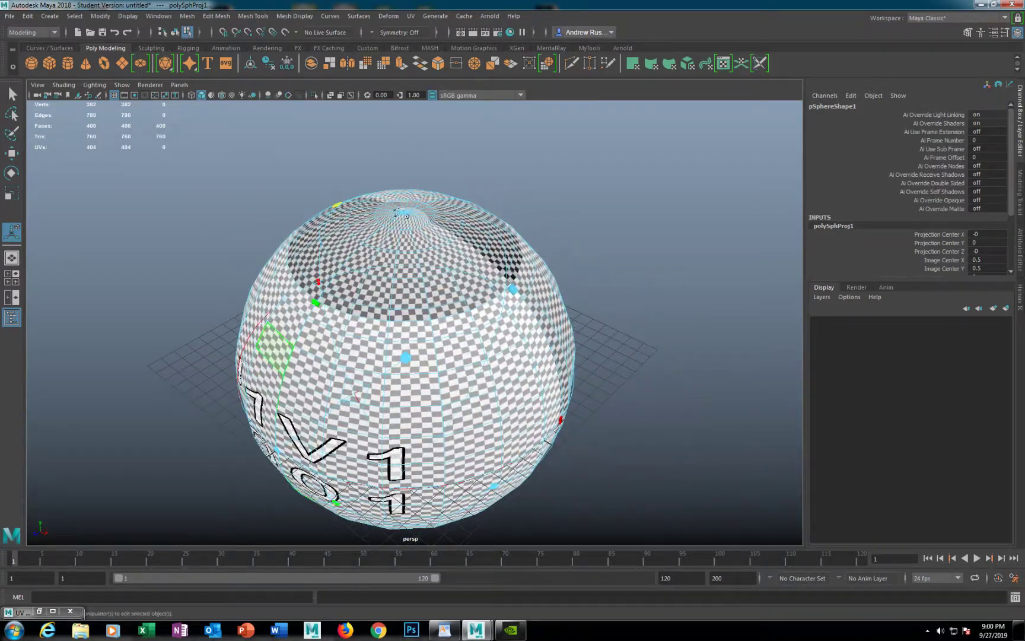
drag(316, 304, 402, 212)
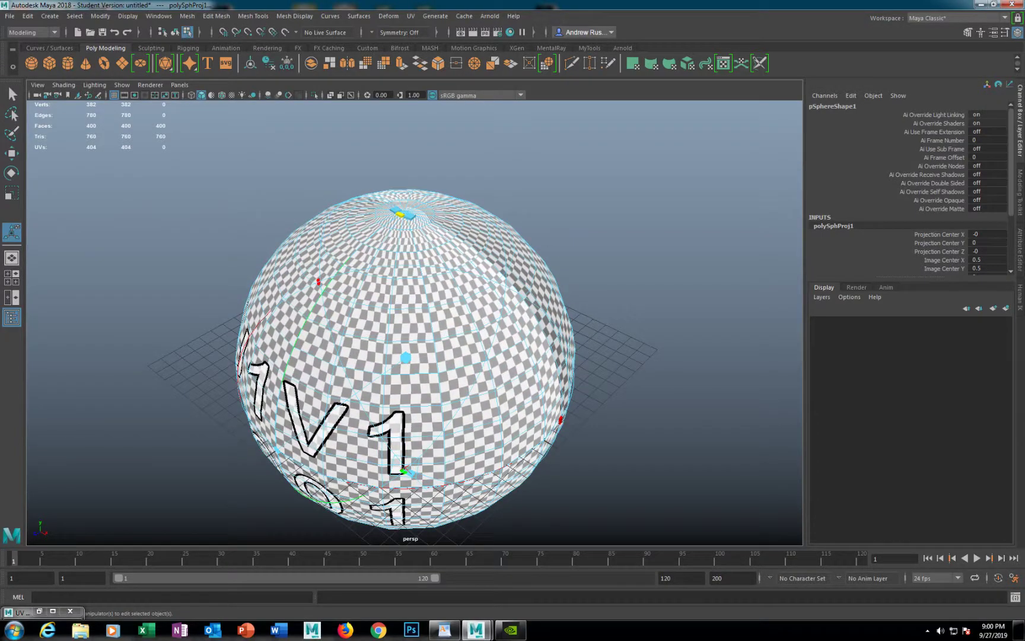
mouse_move(403, 323)
alt+mouse_down()
mouse_move(341, 273)
mouse_move(405, 315)
alt+mouse_up()
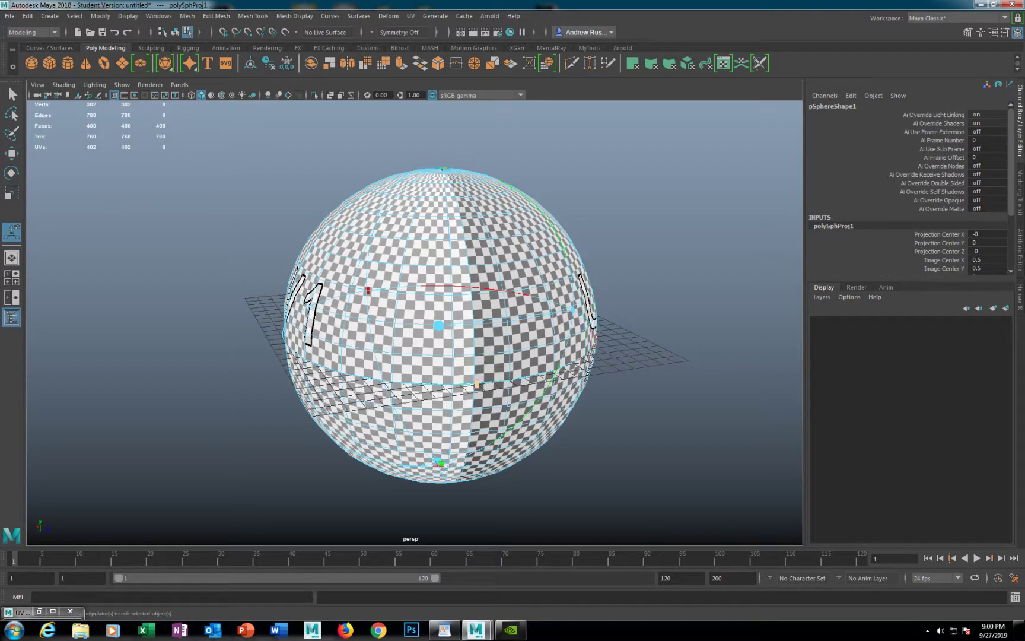
drag(477, 383, 285, 341)
mouse_move(422, 339)
alt+mouse_down()
mouse_move(484, 305)
mouse_move(505, 319)
mouse_move(439, 347)
alt+mouse_up()
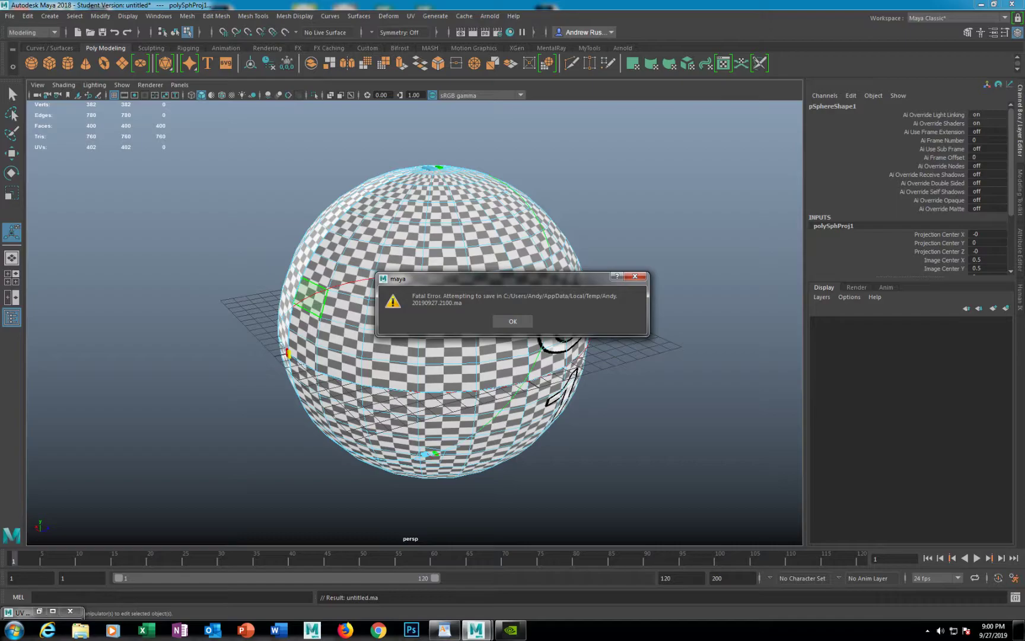
Dismiss the fatal error and save dialogs, and close the Autodesk error report without sending it.
key(Return)
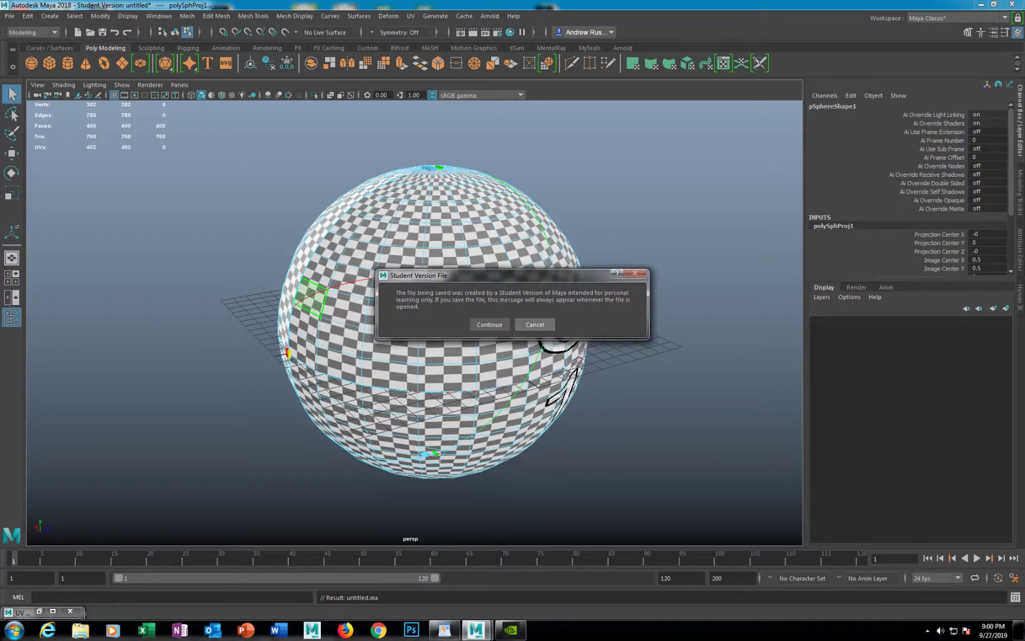
key(Return)
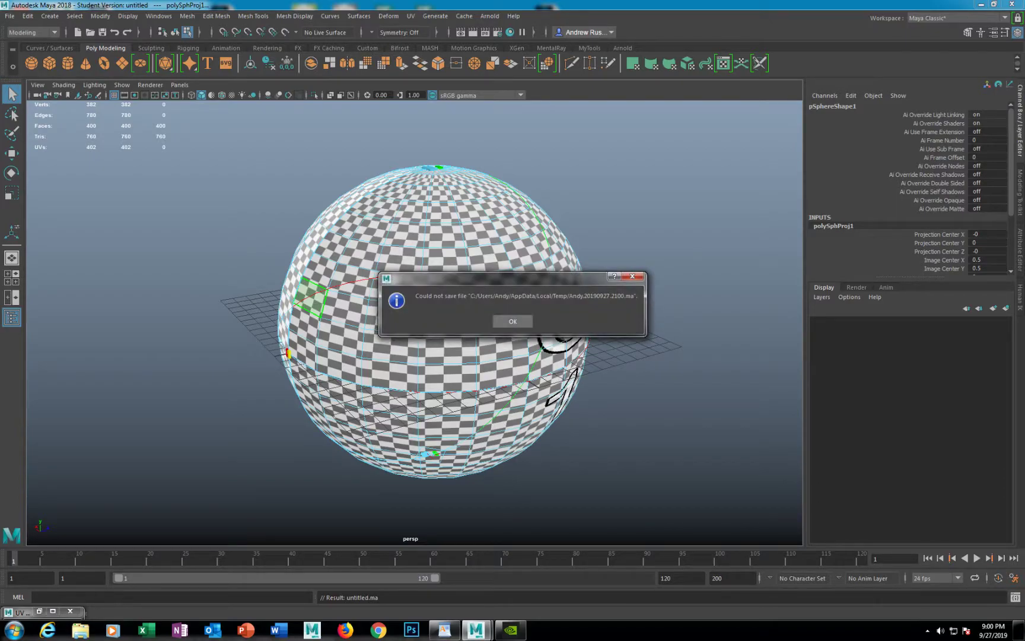
key(Return)
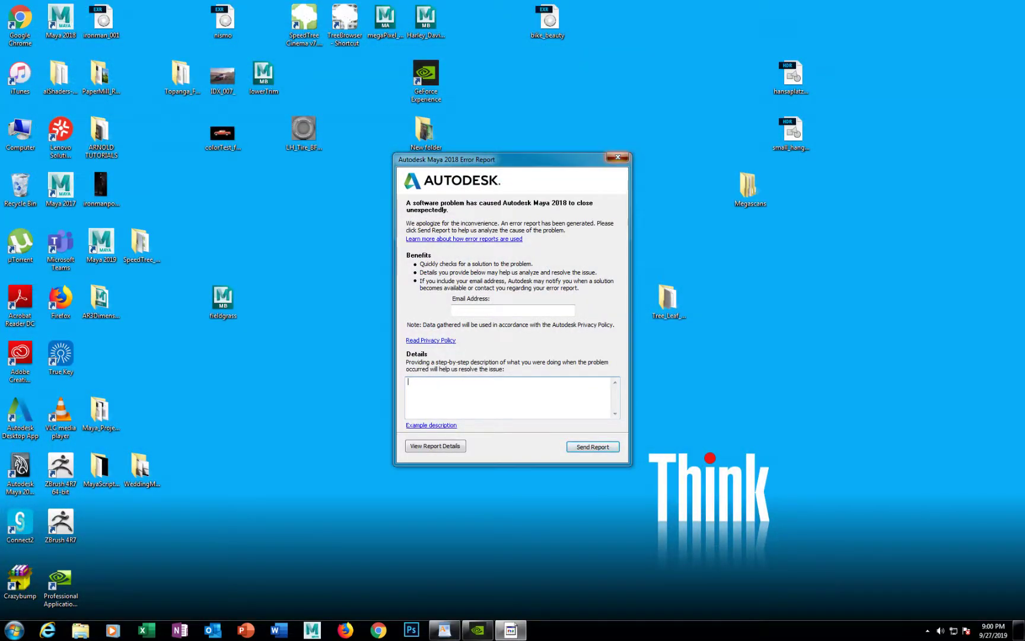
click(618, 157)
click(595, 337)
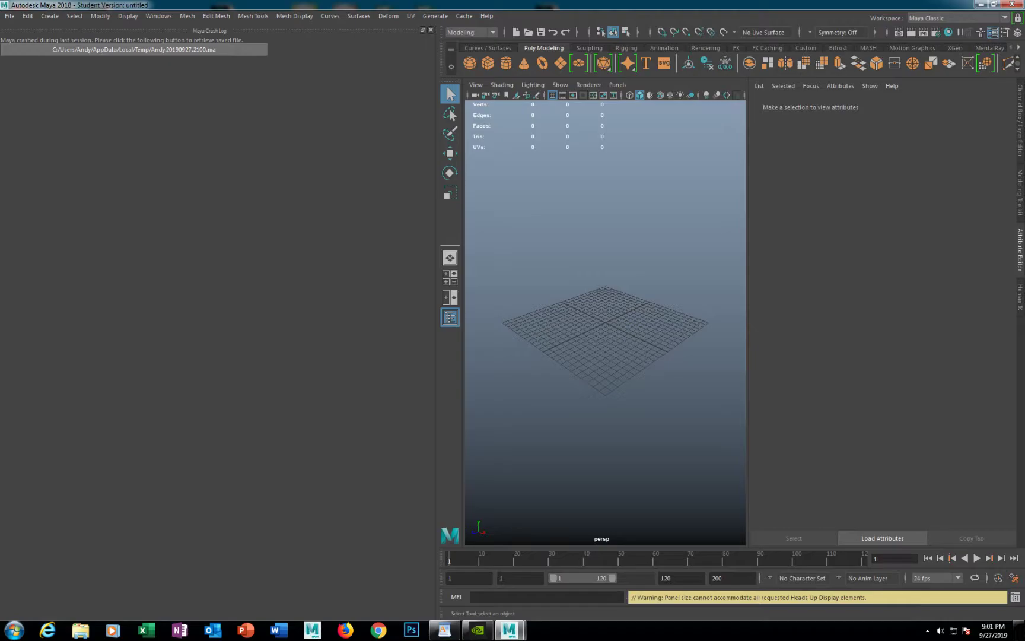
Try to retrieve the scene file from the Maya crash log, and close the crash log and Human IK panels.
click(133, 50)
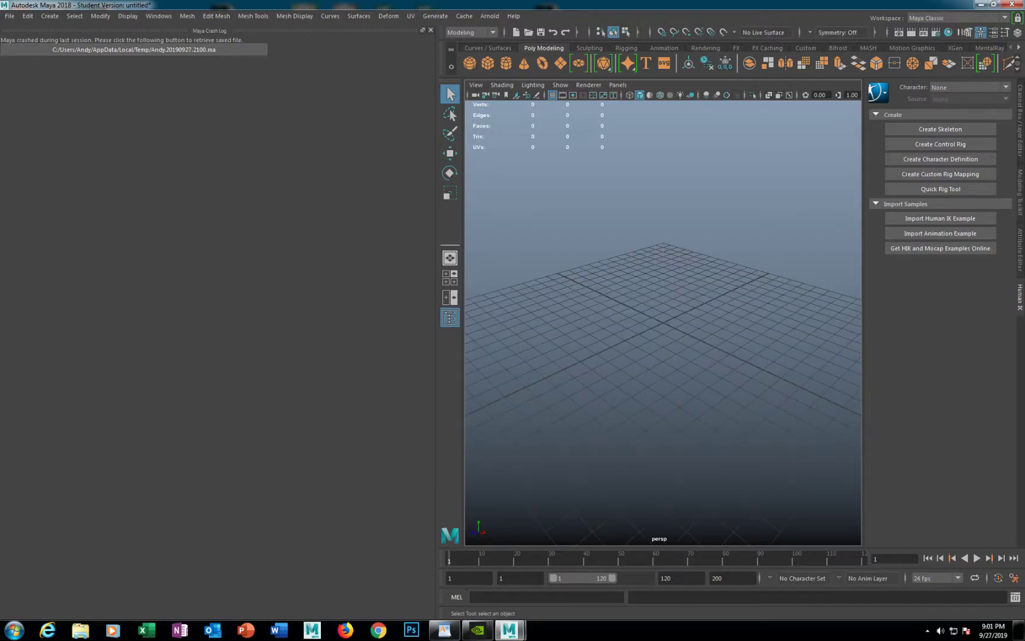
click(134, 49)
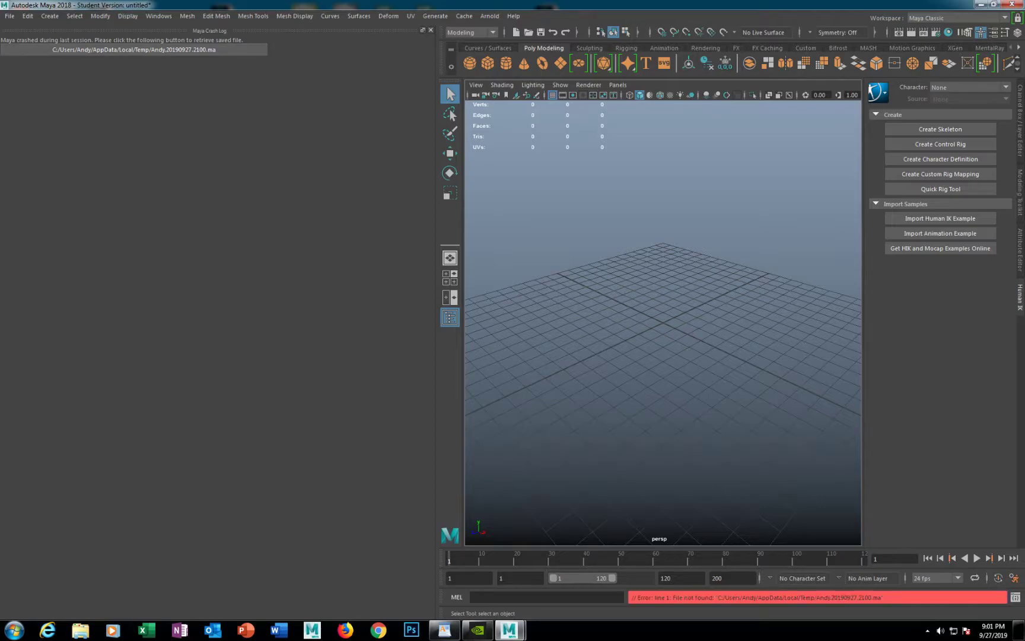
click(431, 30)
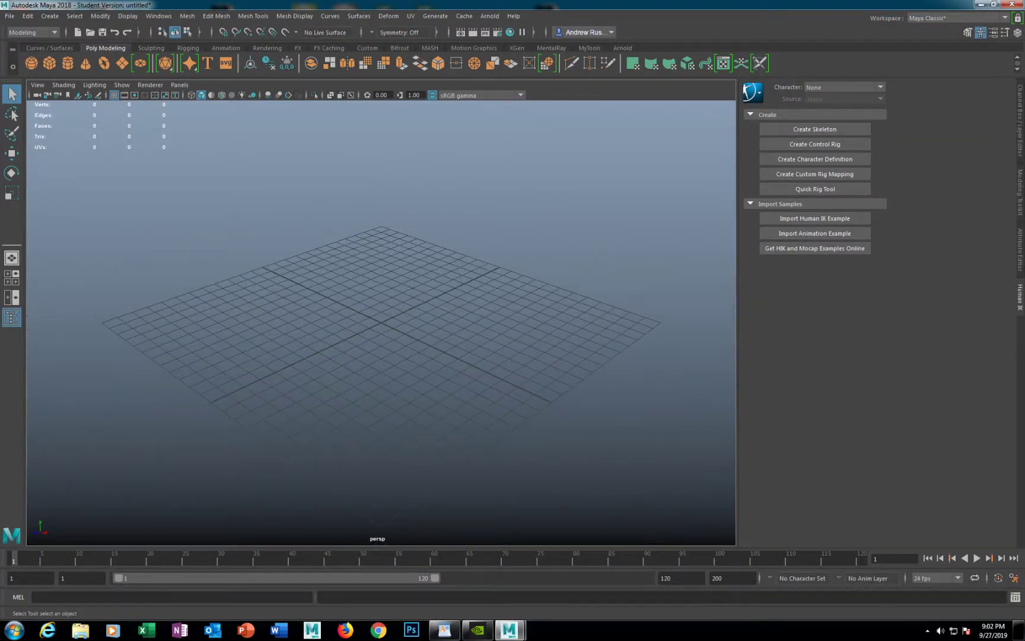
click(1020, 297)
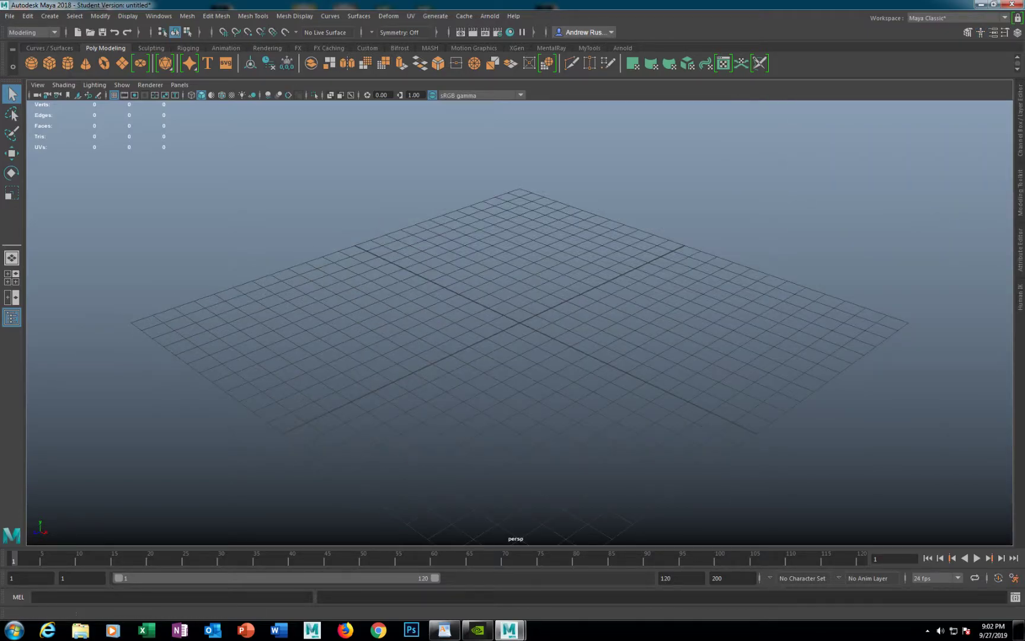
Create a polygon sphere at the origin and scale it uniformly until it nearly fills the view's height.
click(32, 62)
key(r)
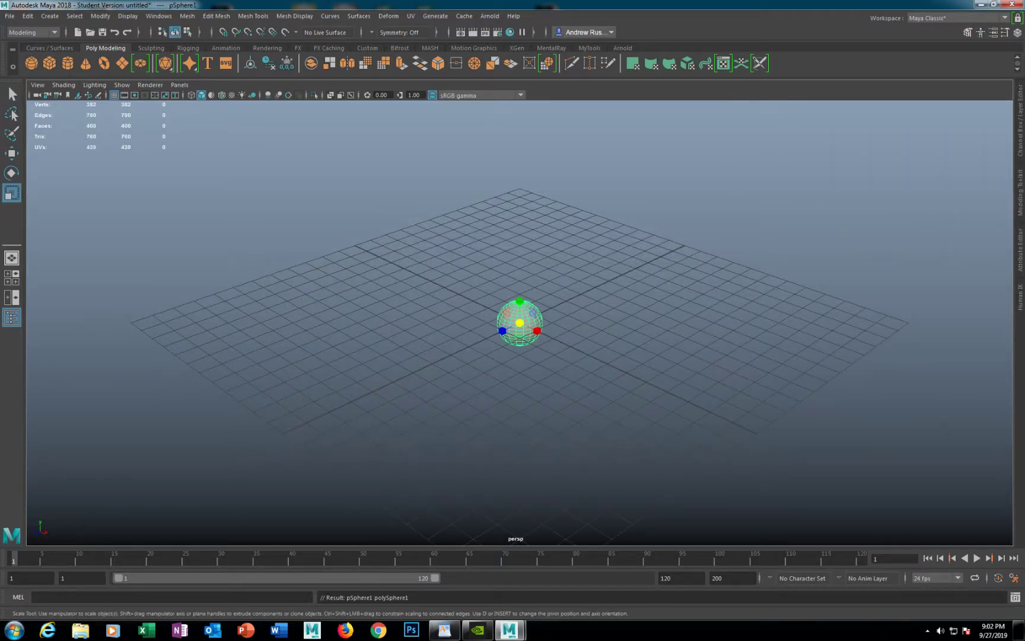
drag(520, 323, 696, 323)
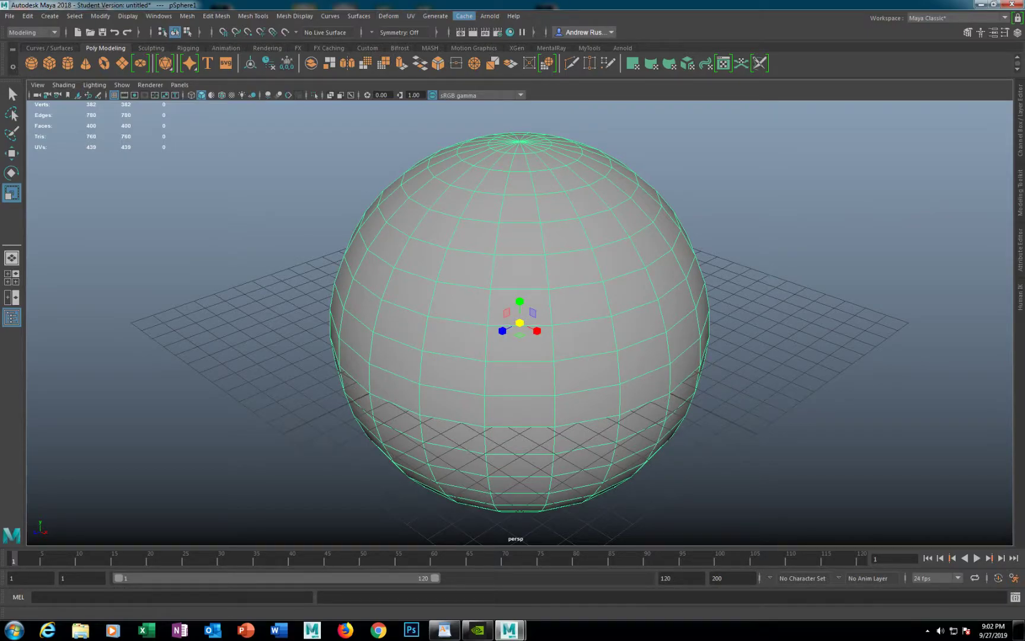
Apply a spherical UV projection to the new sphere and view its projection manipulator.
click(411, 16)
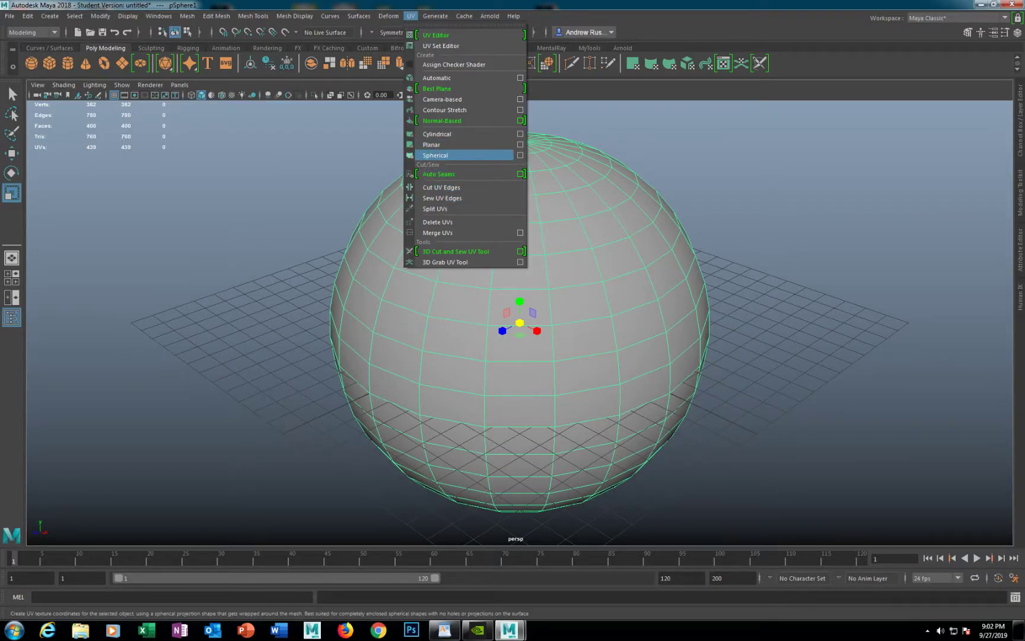
click(440, 156)
alt+drag(579, 302, 867, 314)
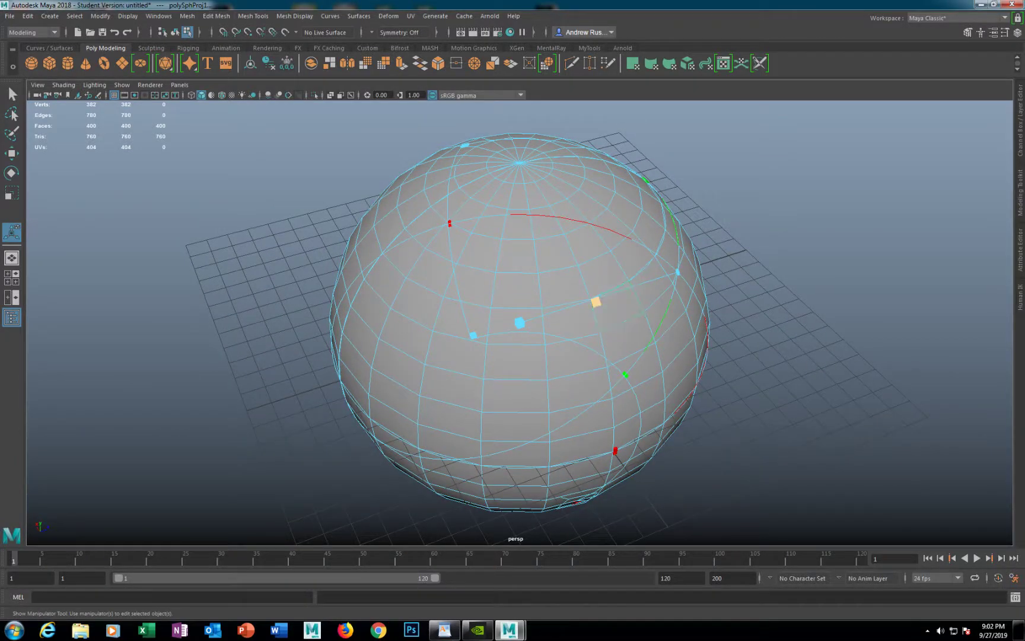
Examine the spherical projection manipulator and its handles around the sphere, and return to the Move tool.
alt+drag(612, 308, 458, 304)
drag(580, 297, 521, 160)
alt+drag(500, 489, 559, 416)
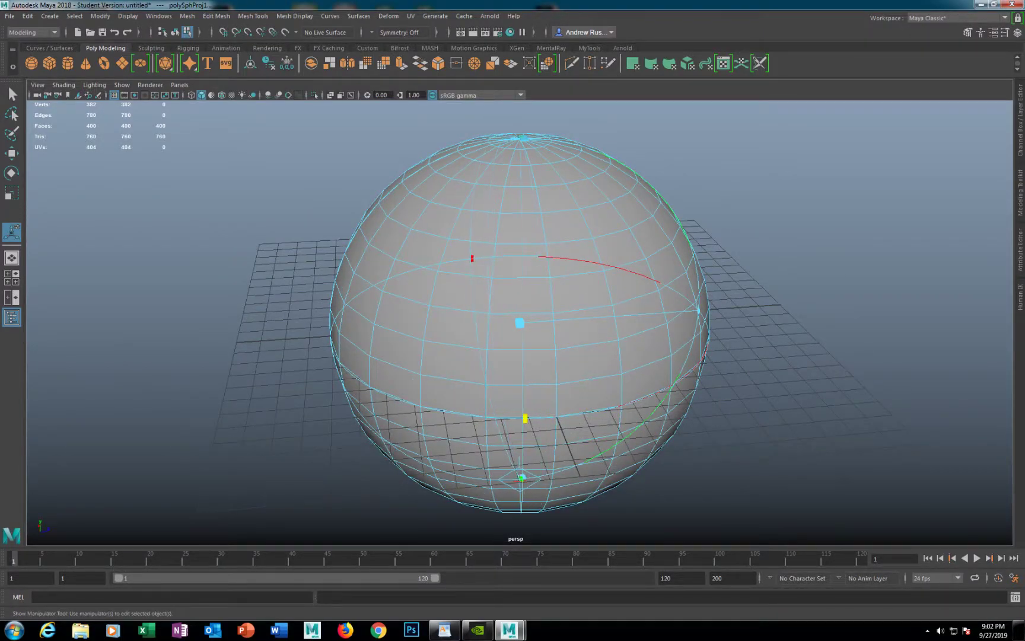
drag(415, 405, 427, 310)
alt+drag(523, 291, 448, 325)
key(w)
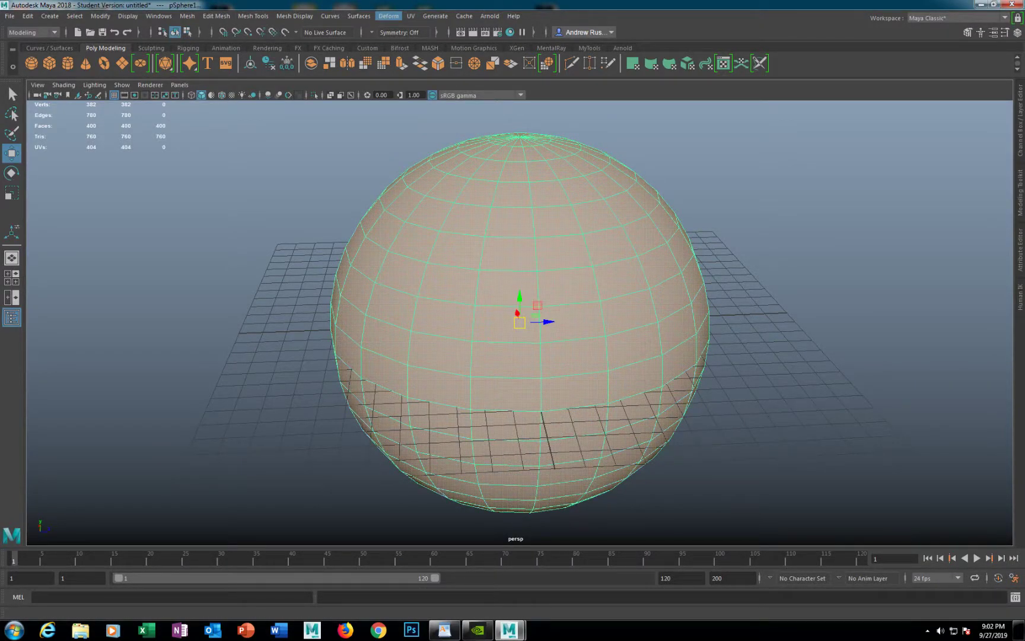
Open the UV Editor for the sphere and turn on the checker map.
click(411, 16)
click(443, 34)
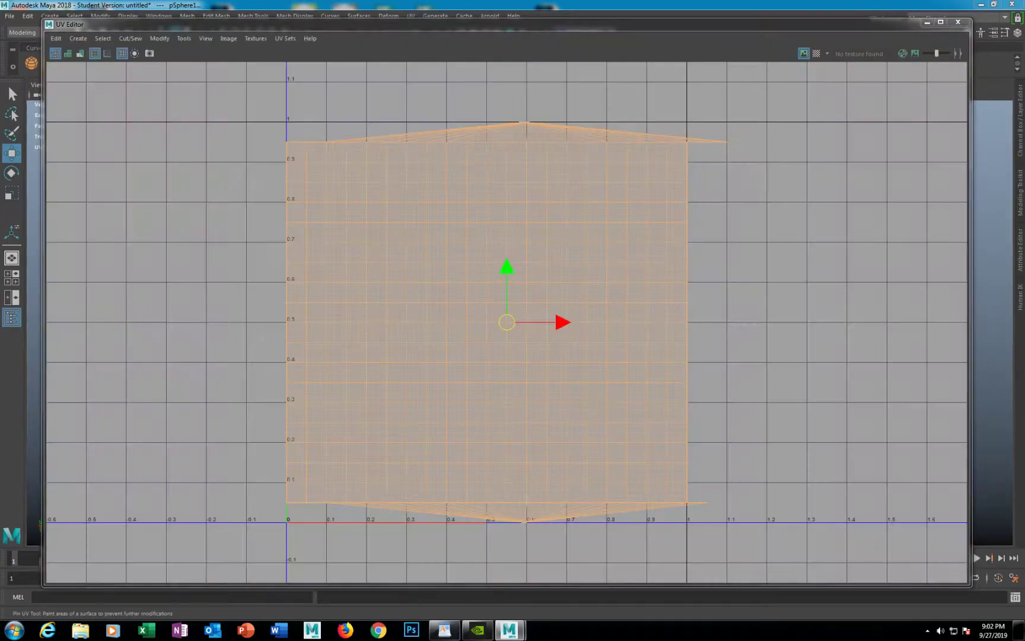
alt+right_drag(595, 165, 448, 172)
alt+middle_drag(449, 172, 442, 234)
alt+right_drag(442, 234, 356, 238)
alt+middle_drag(356, 237, 296, 229)
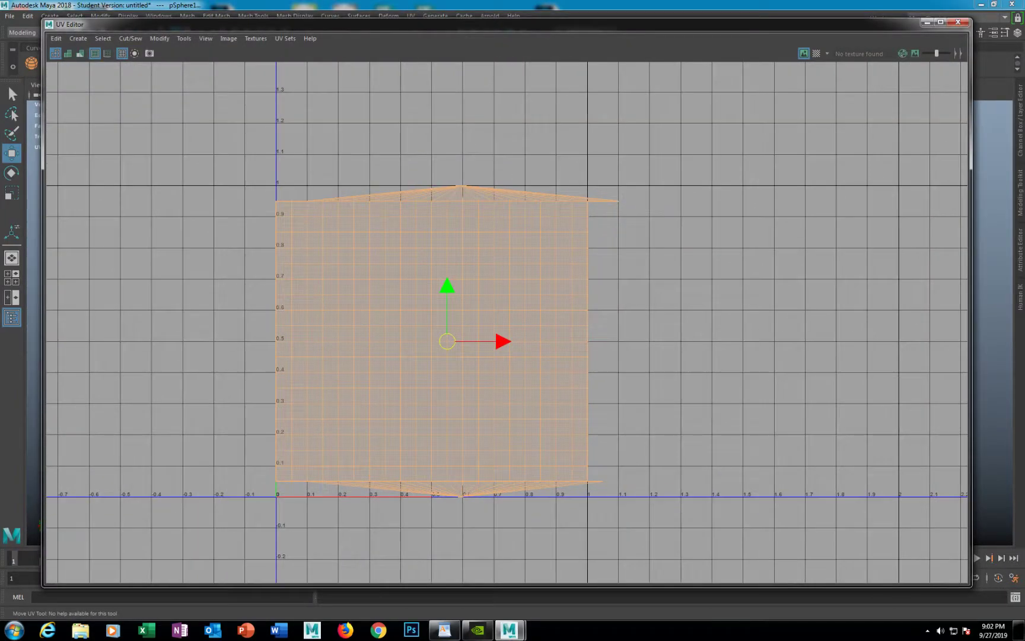
click(255, 38)
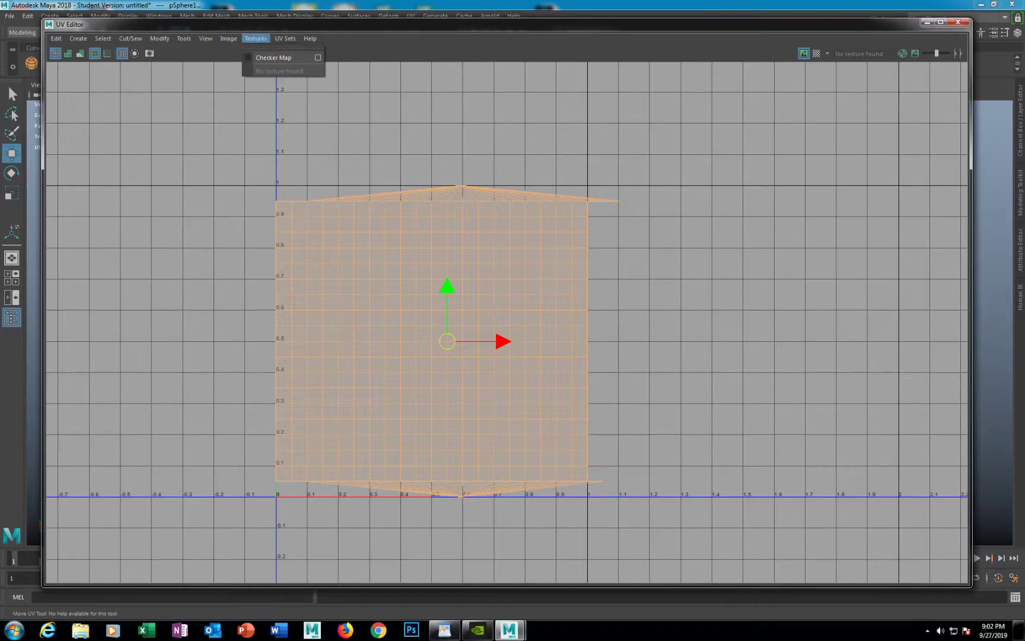
click(273, 58)
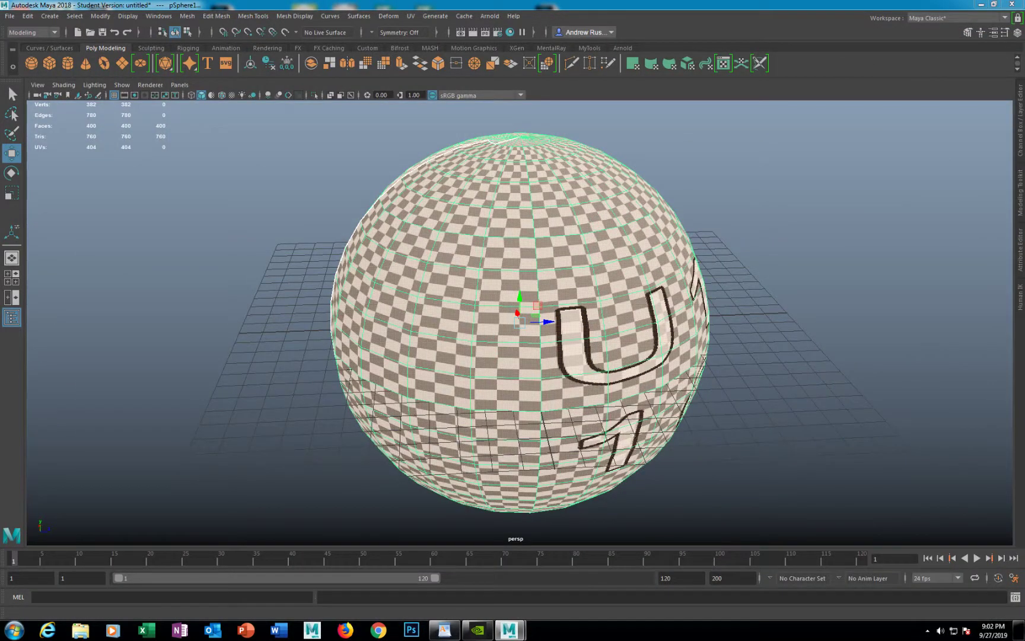
Place the UV Editor beside the checkered sphere, select the whole UV shell and scale it vertically to about half its height.
alt+drag(520, 332, 465, 216)
alt+middle_drag(466, 216, 404, 198)
alt+drag(463, 296, 448, 300)
alt+right_drag(448, 300, 478, 304)
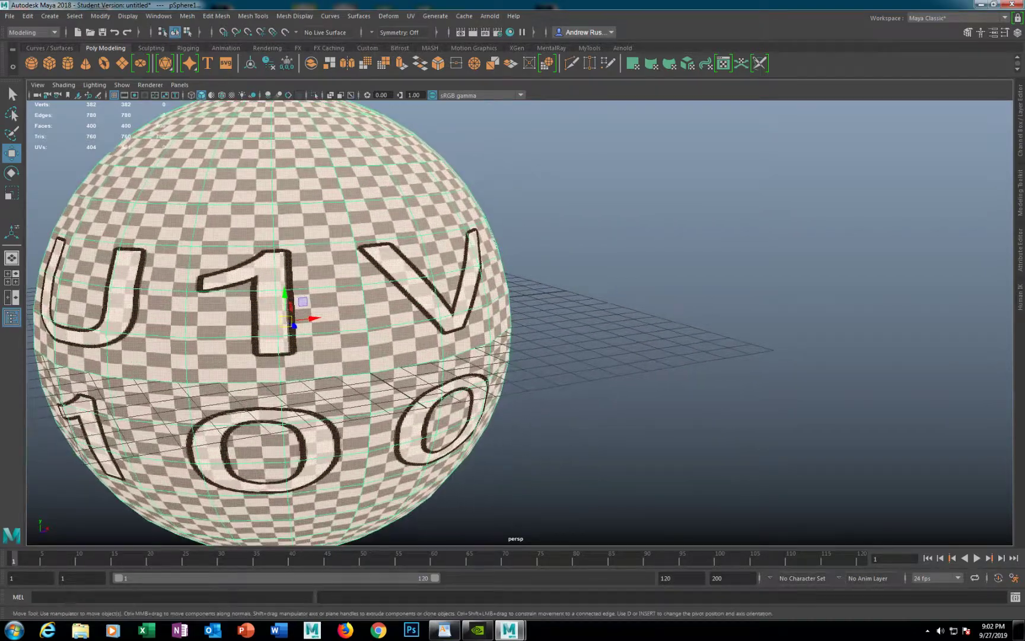
drag(1024, 89, 737, 69)
right_click(799, 323)
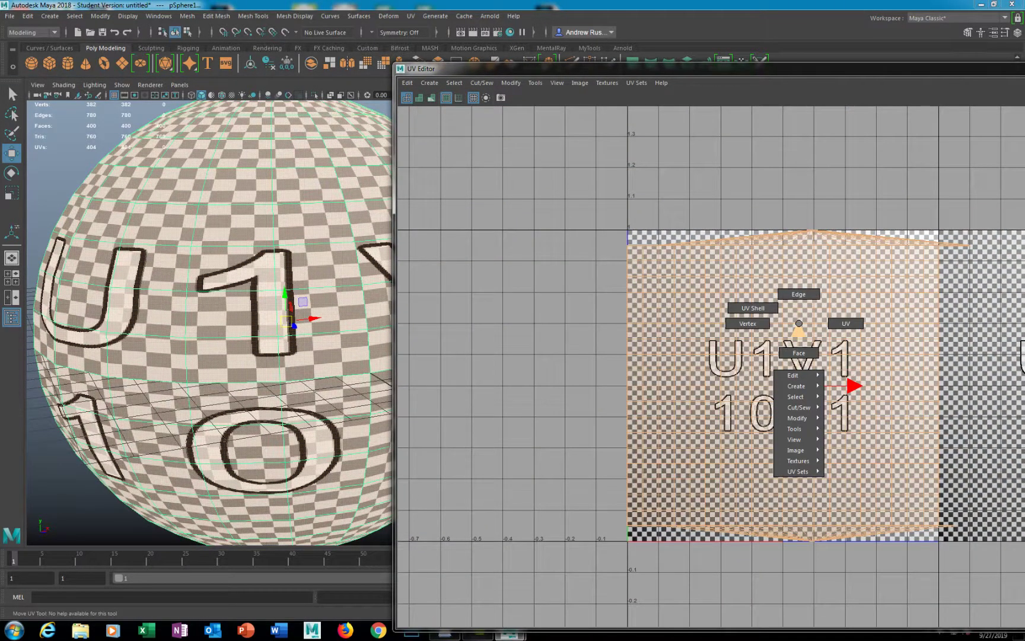
right_drag(799, 324, 754, 308)
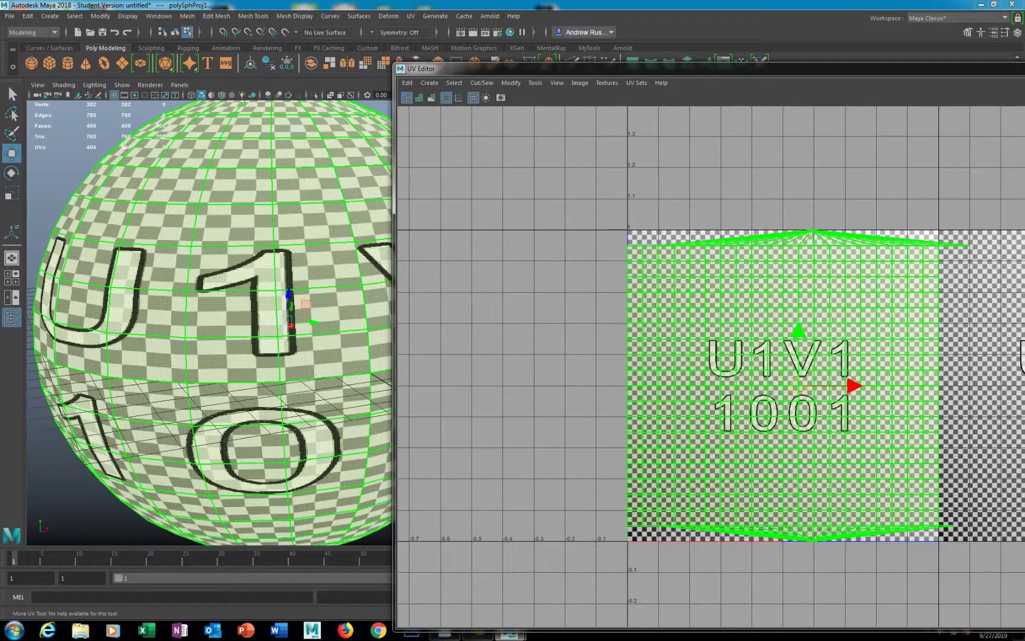
key(r)
mouse_move(799, 336)
mouse_down()
mouse_move(799, 354)
mouse_move(799, 343)
mouse_up()
key(F8)
alt+drag(237, 333, 276, 336)
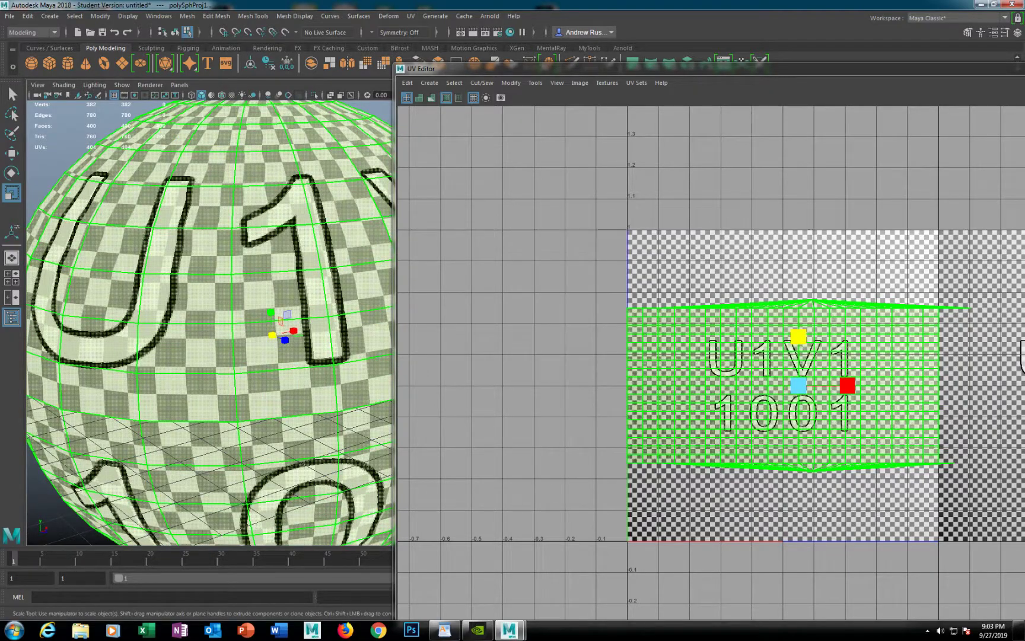
key(w)
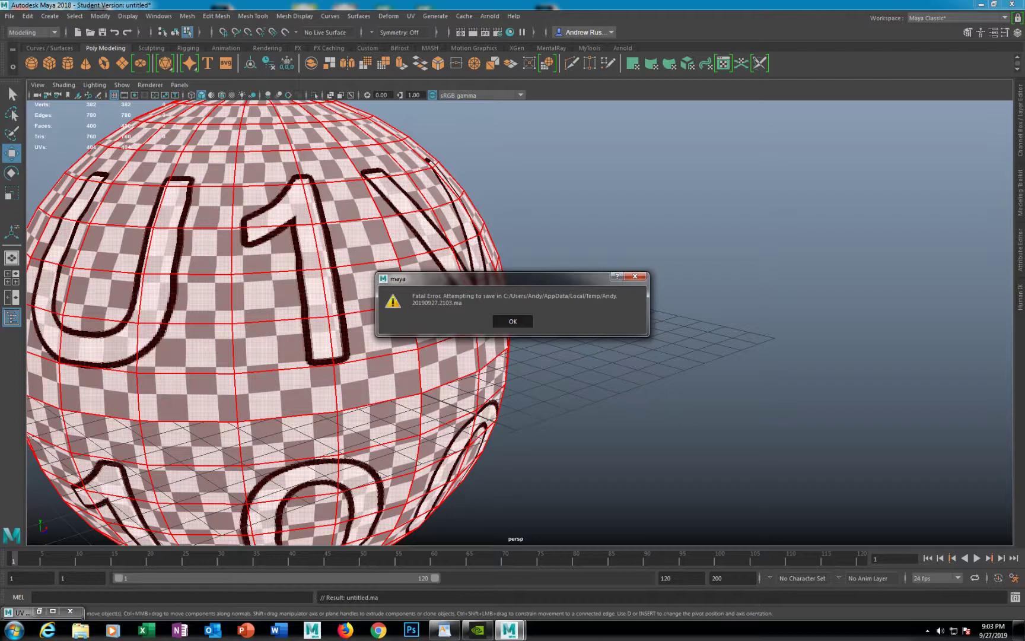
Dismiss the fatal error messages and close the Autodesk error report without sending it.
click(513, 321)
click(535, 325)
click(513, 321)
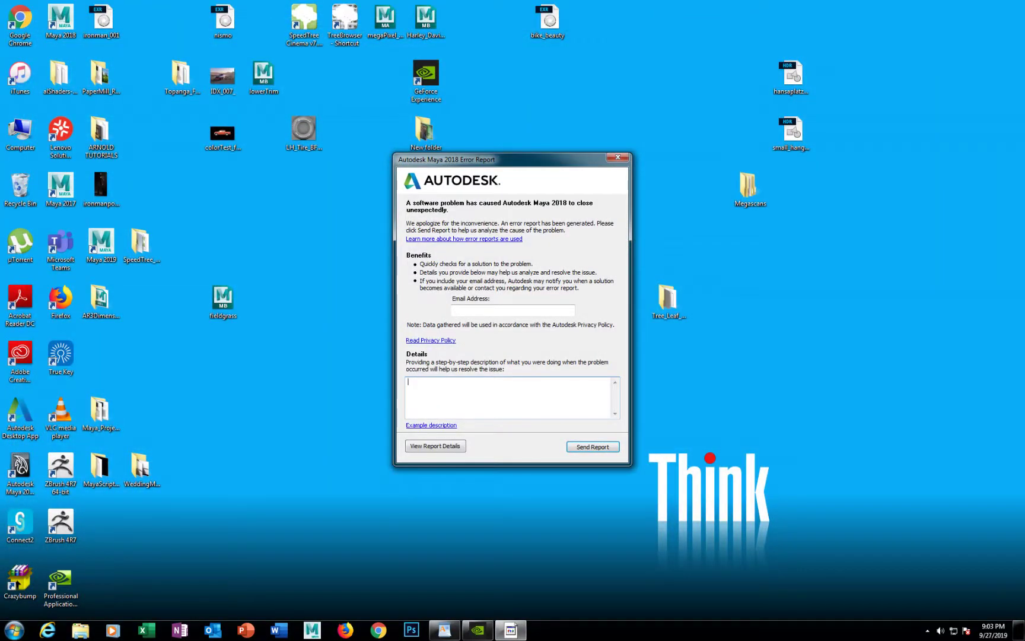
click(618, 157)
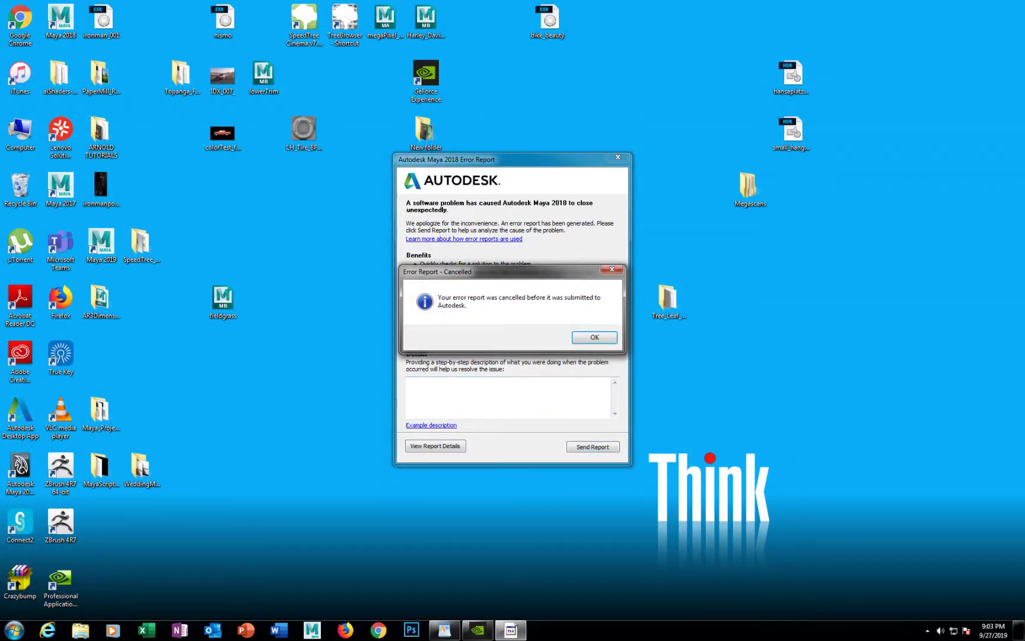
key(Return)
Relaunch Maya 2018 and close the crash log and Human IK panels.
double_click(61, 20)
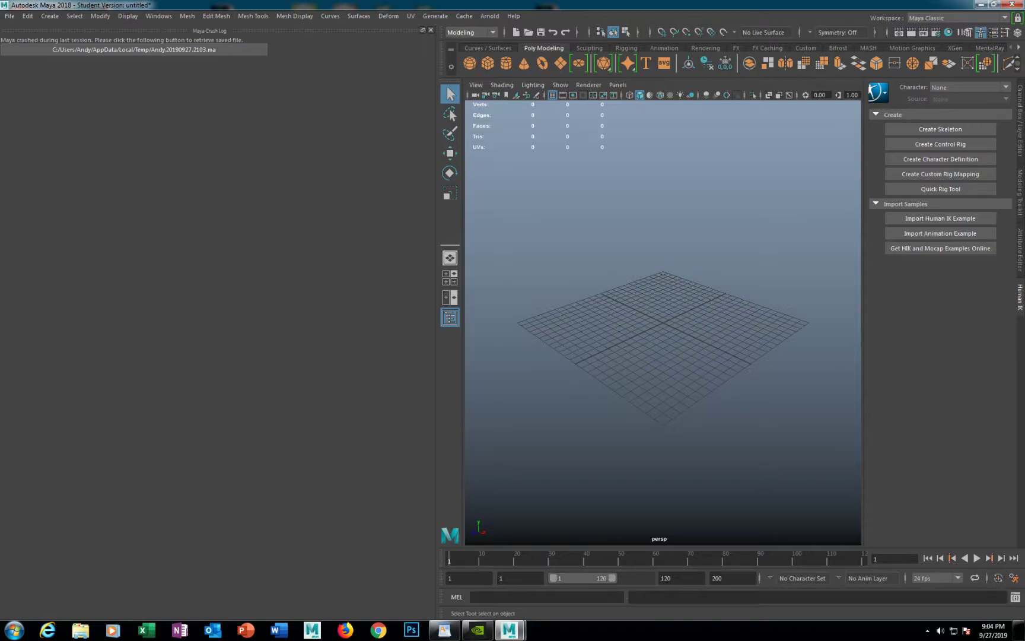
click(430, 30)
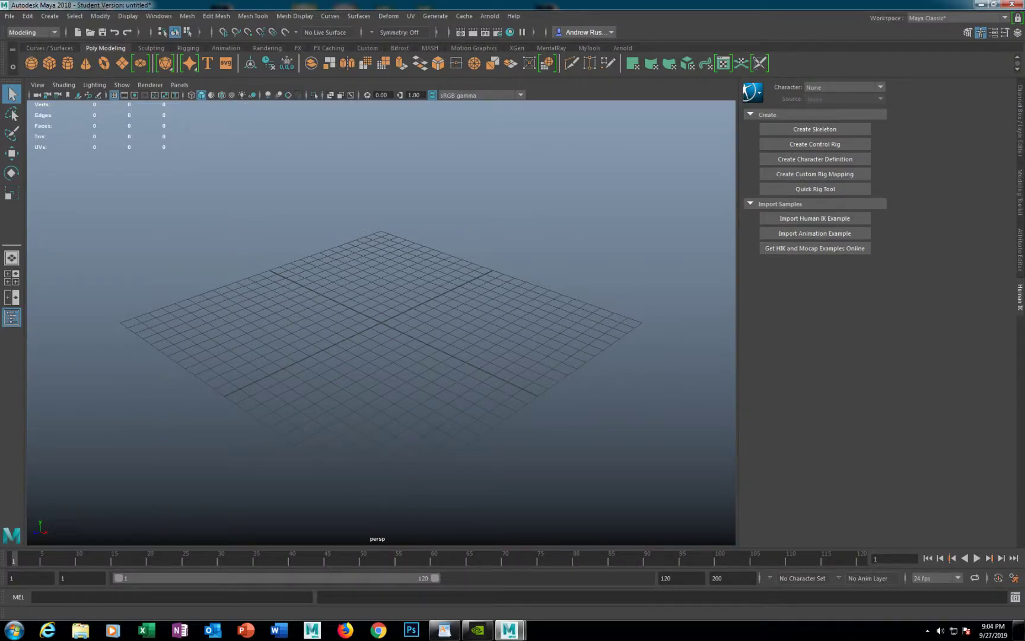
click(1020, 297)
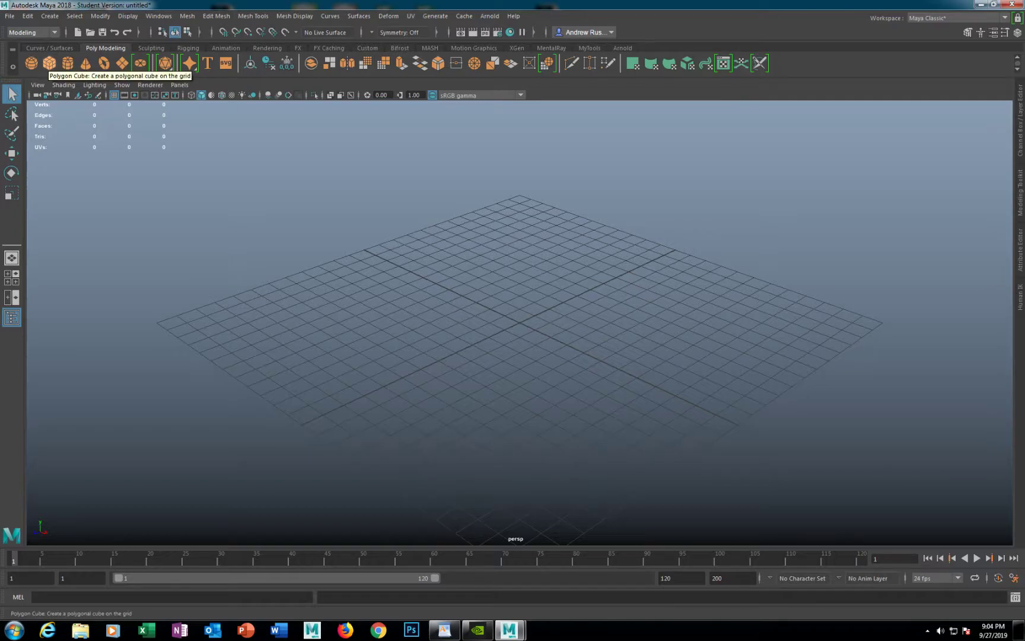
Create a polygon cube at the origin and scale it uniformly until it covers much of the grid.
click(49, 63)
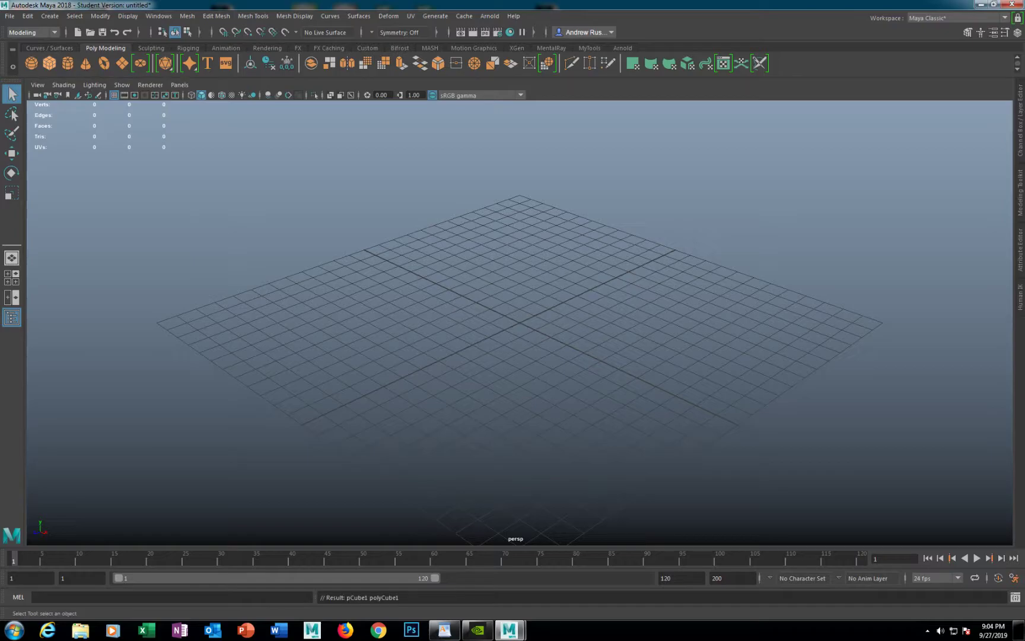
key(F3)
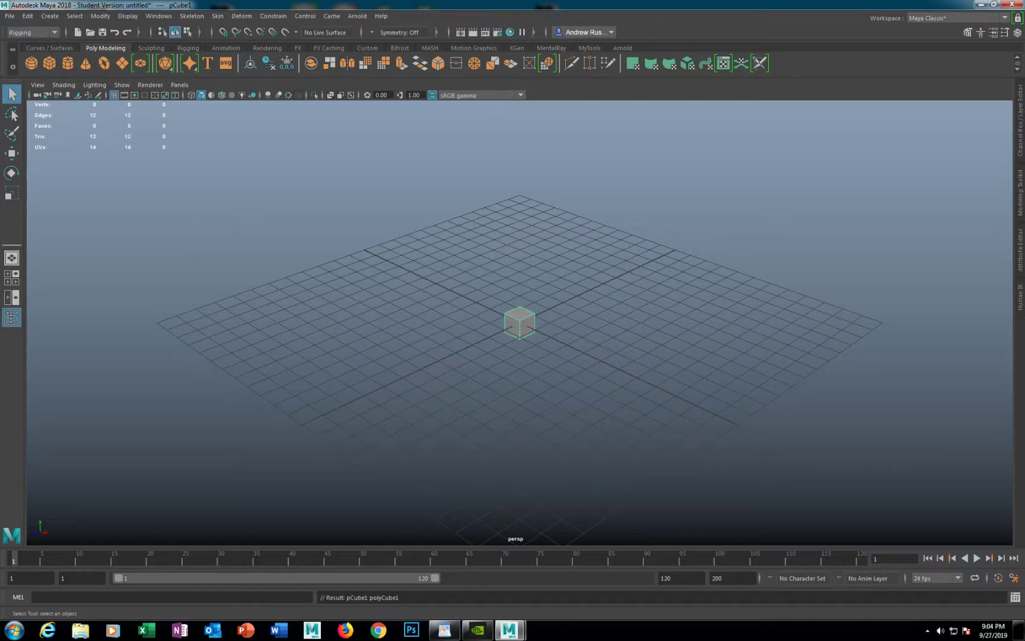
key(r)
drag(520, 323, 647, 296)
scroll(676, 323, down, 2)
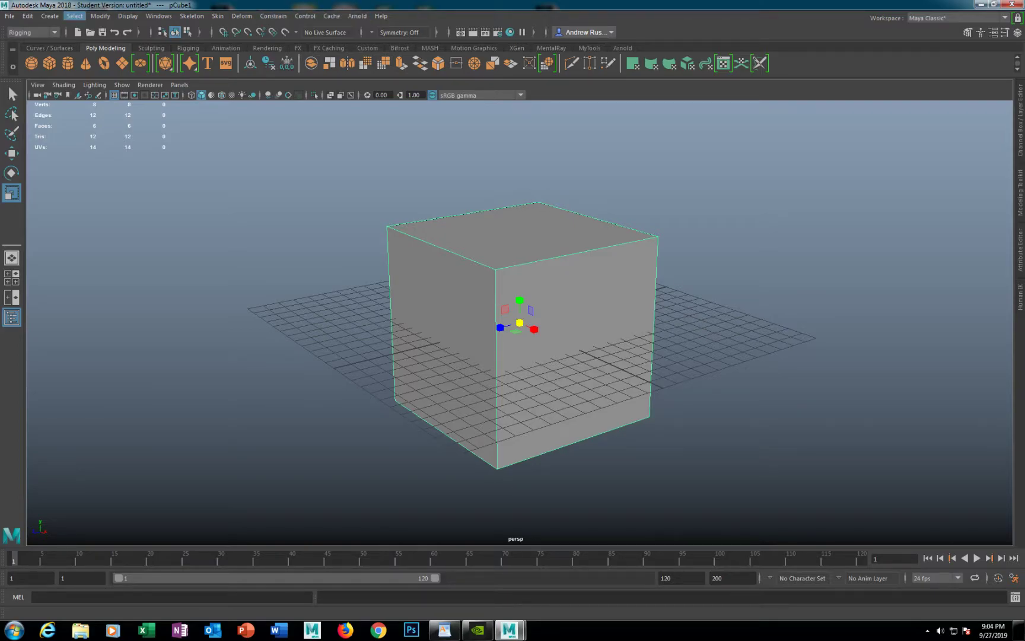
Switch to the Modeling menu set and apply an automatic UV projection to the cube.
click(33, 32)
click(21, 44)
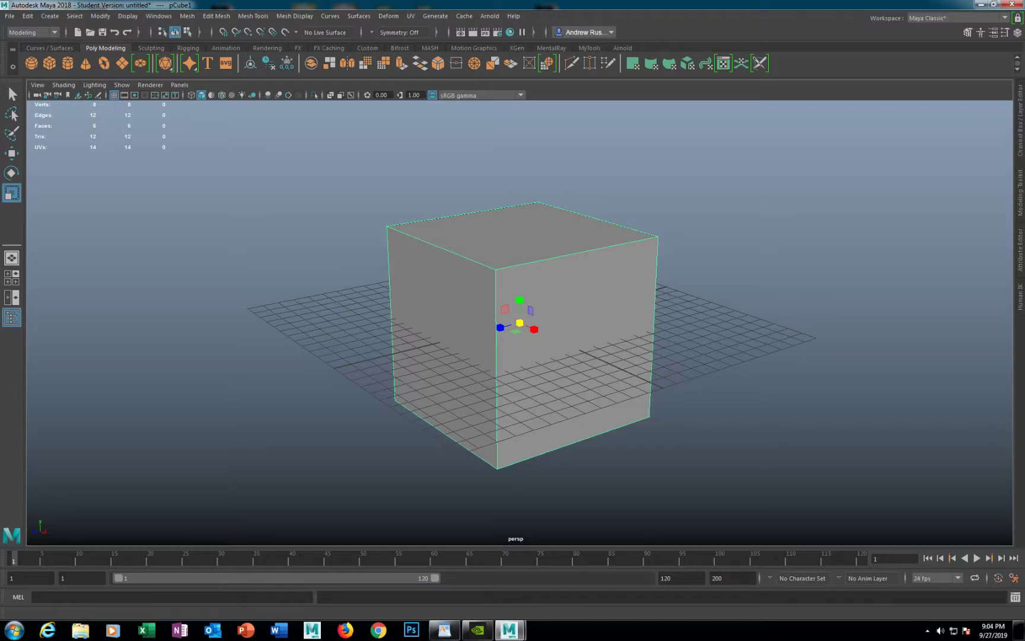
click(411, 16)
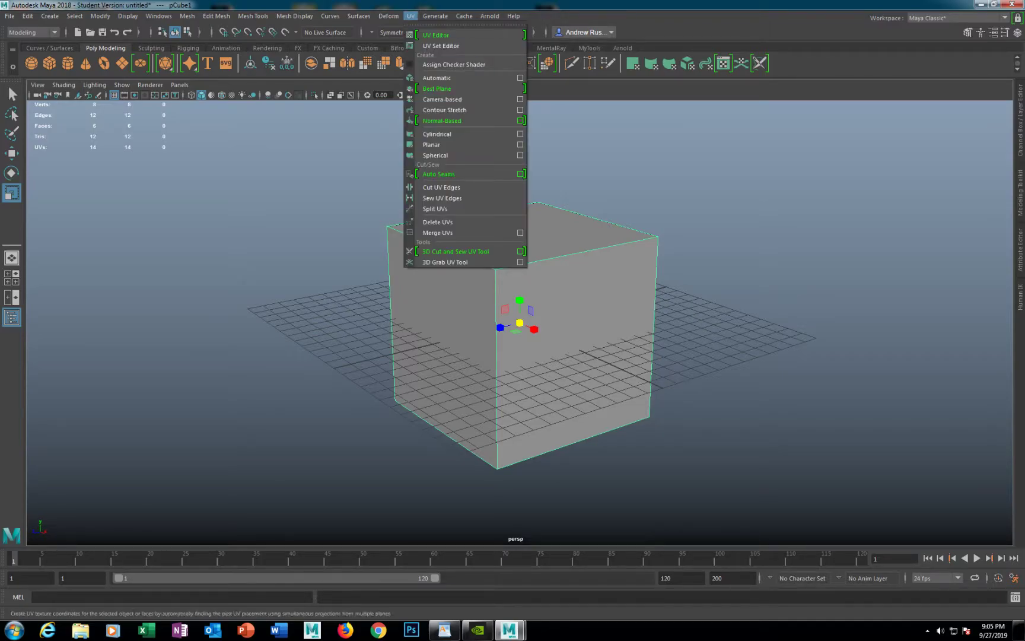
click(439, 77)
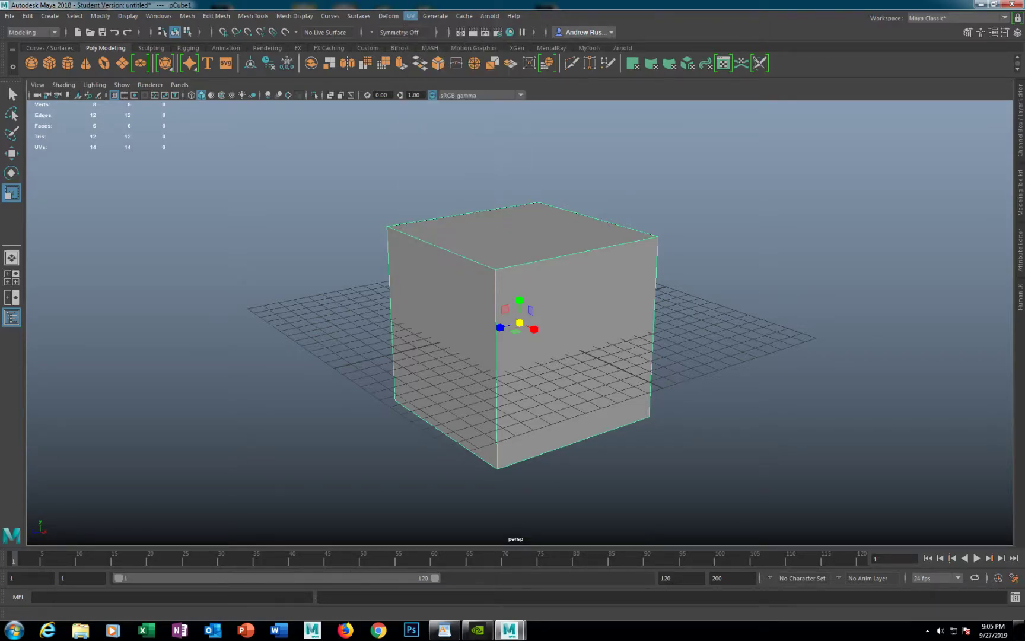
Examine the automatic projection's planes surrounding the cube from several angles and distances.
scroll(516, 323, down, 5)
scroll(516, 323, down, 3)
mouse_move(570, 332)
alt+mouse_down()
mouse_move(437, 325)
mouse_move(355, 335)
mouse_move(483, 346)
mouse_move(501, 315)
mouse_move(551, 316)
mouse_move(552, 365)
mouse_move(565, 354)
alt+mouse_up()
scroll(516, 324, down, 4)
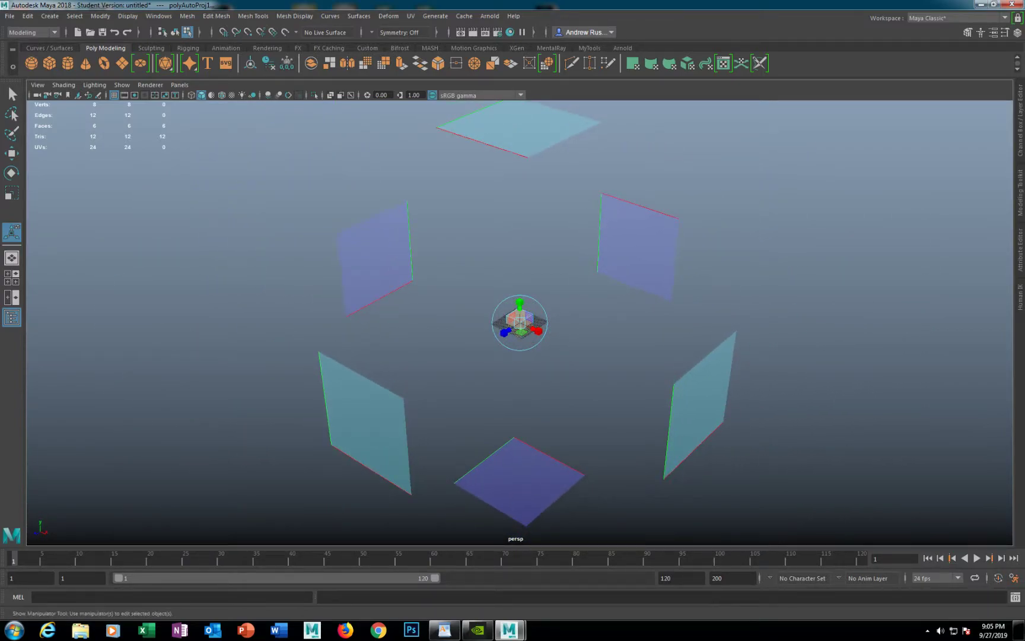
alt+drag(558, 356, 553, 307)
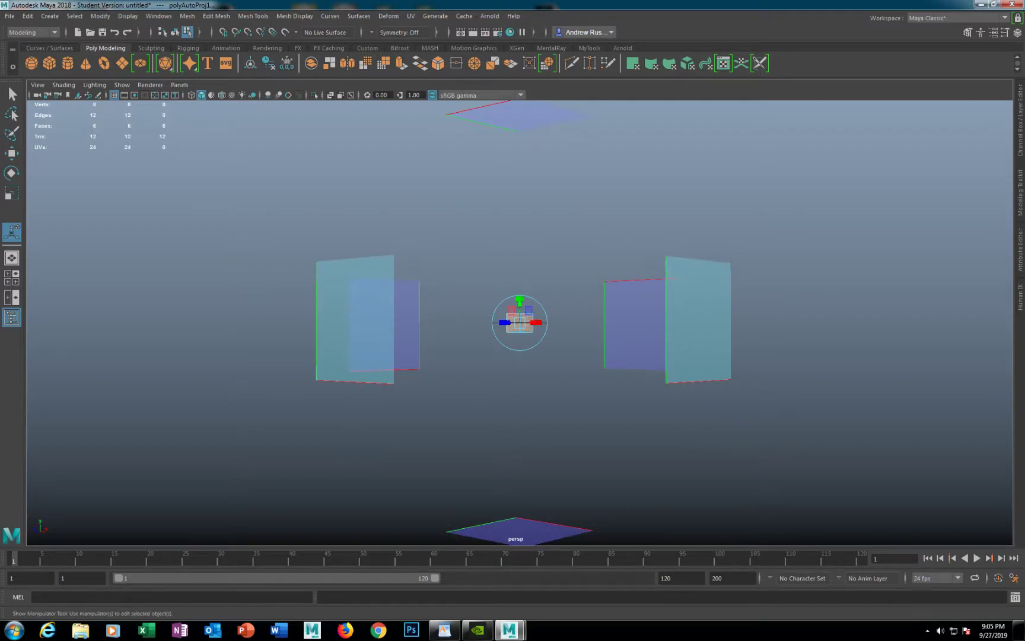
alt+drag(553, 307, 560, 338)
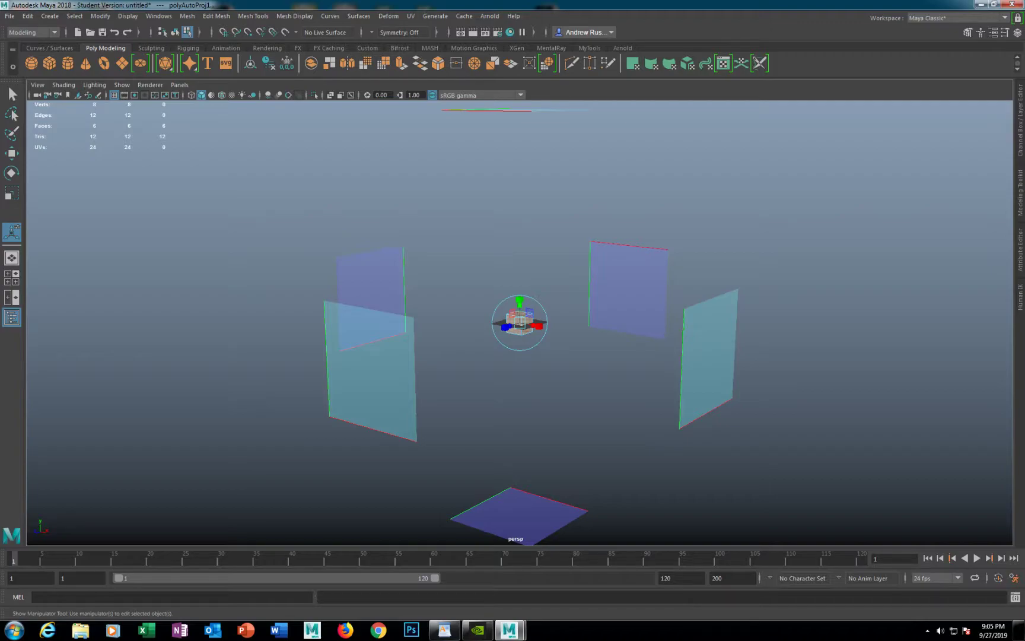
alt+drag(560, 338, 559, 353)
scroll(559, 354, up, 3)
scroll(559, 353, down, 2)
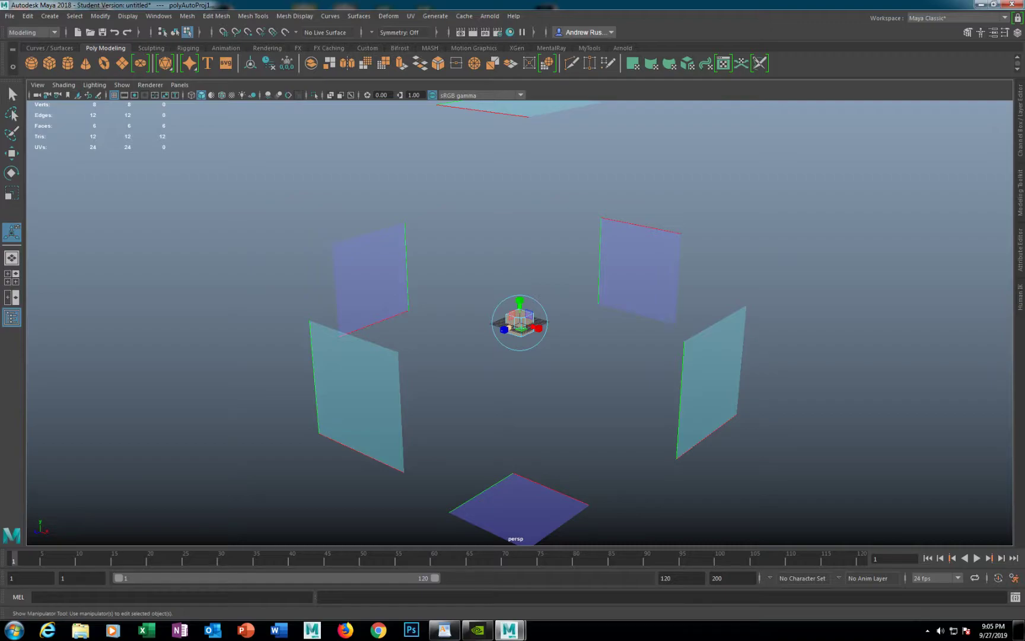
alt+drag(533, 327, 531, 270)
scroll(531, 270, up, 5)
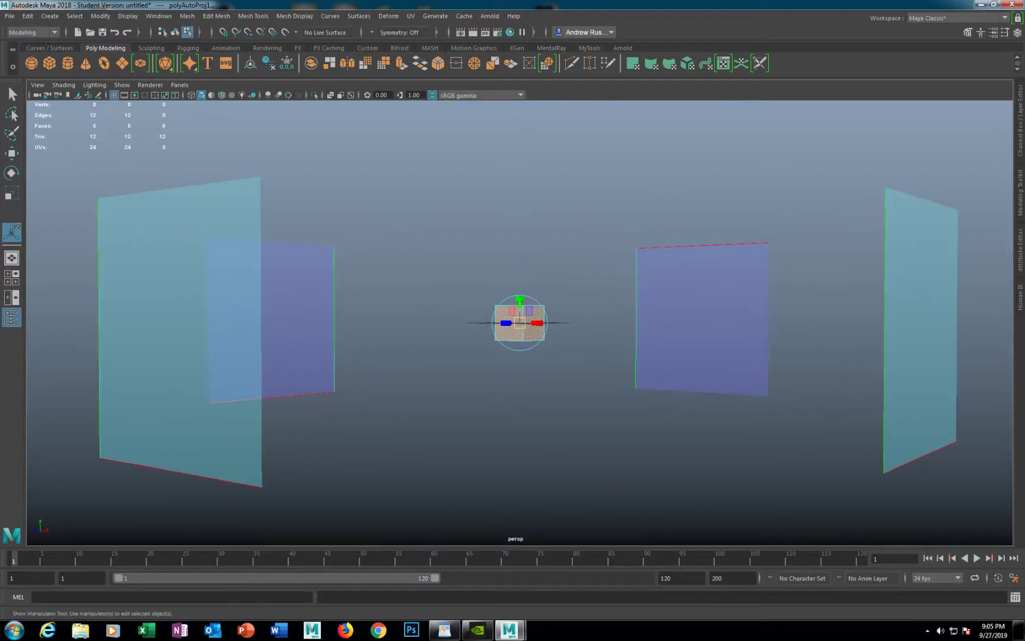
Leave the projection manipulator, open the UV Editor for the cube and arrange it beside the framed cube.
key(w)
right_drag(537, 327, 569, 303)
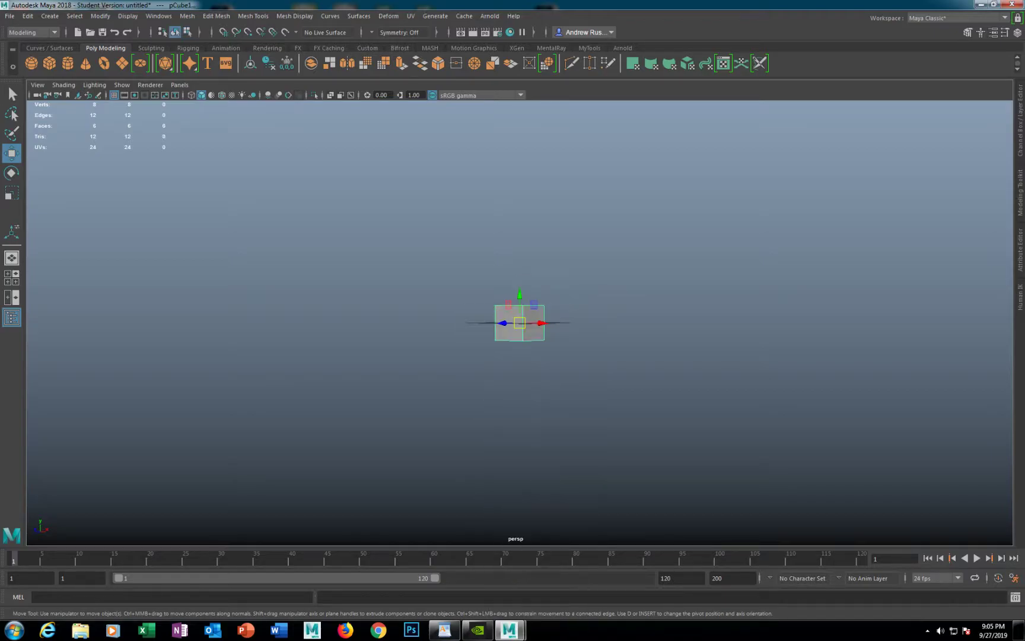
click(723, 63)
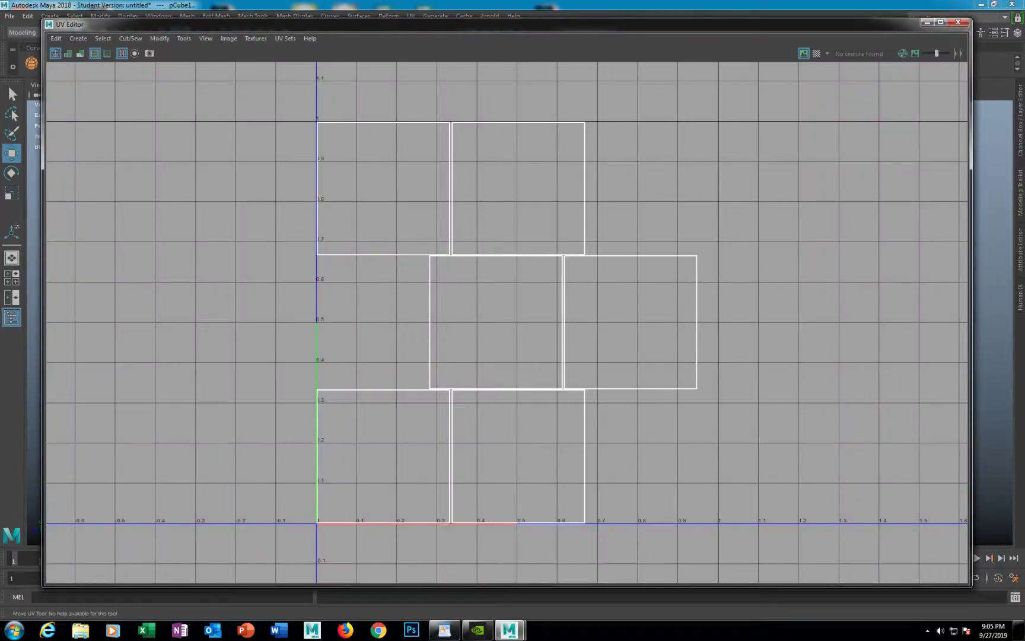
drag(685, 27, 796, 57)
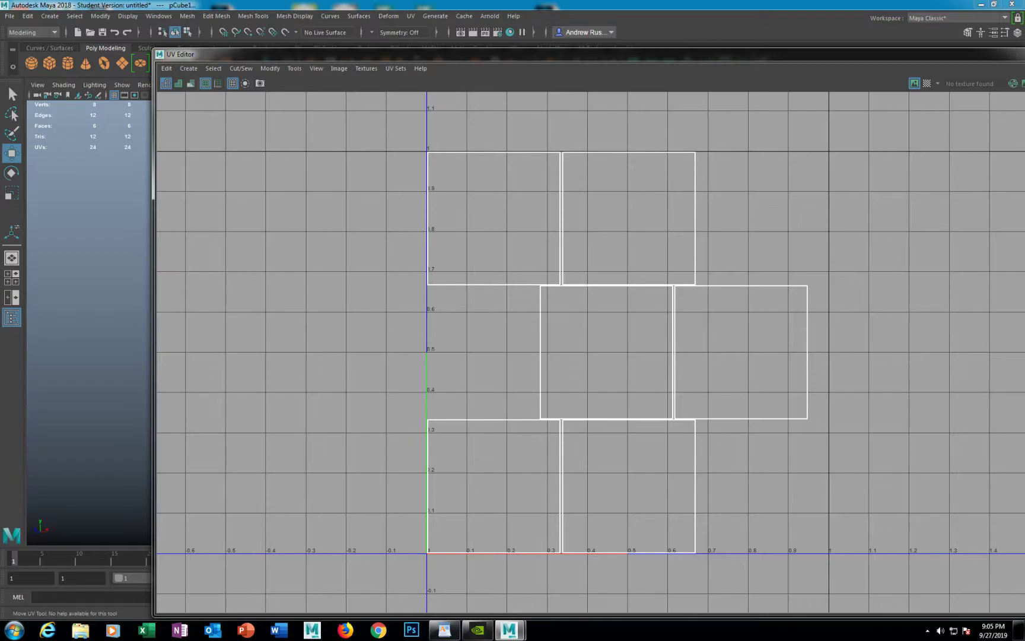
drag(541, 58, 866, 38)
alt+middle_drag(416, 362, 232, 314)
scroll(232, 314, up, 6)
alt+middle_drag(89, 308, 460, 353)
scroll(356, 344, up, 5)
alt+drag(356, 344, 371, 454)
alt+middle_drag(297, 379, 362, 350)
alt+drag(362, 350, 353, 283)
Move and sew a UV edge of the upper-right face so that face joins the top of the middle-right face.
right_click(873, 165)
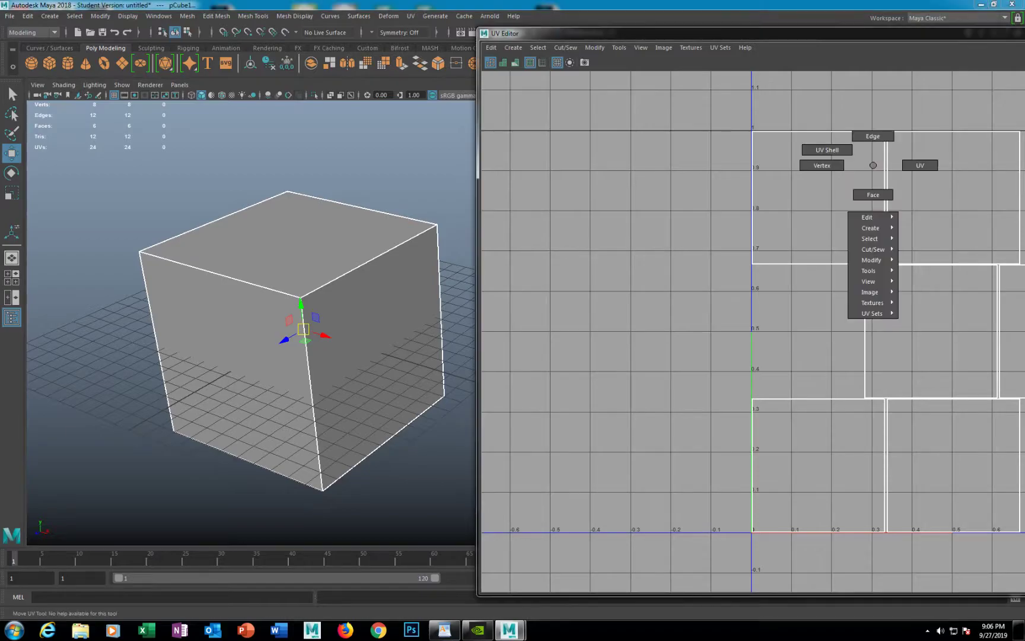
right_drag(873, 165, 873, 137)
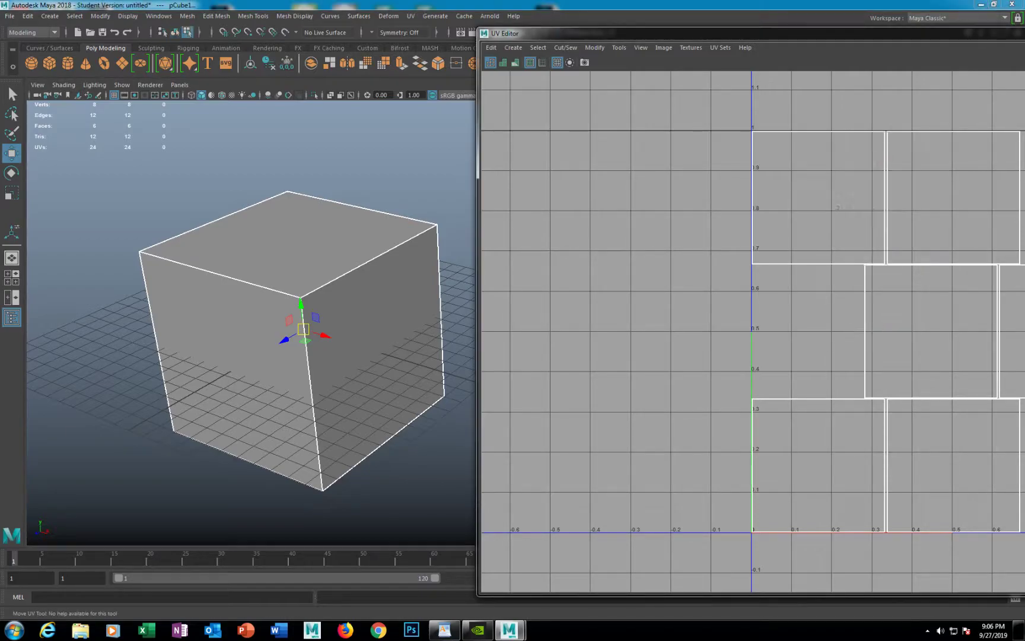
drag(829, 37, 620, 28)
click(679, 188)
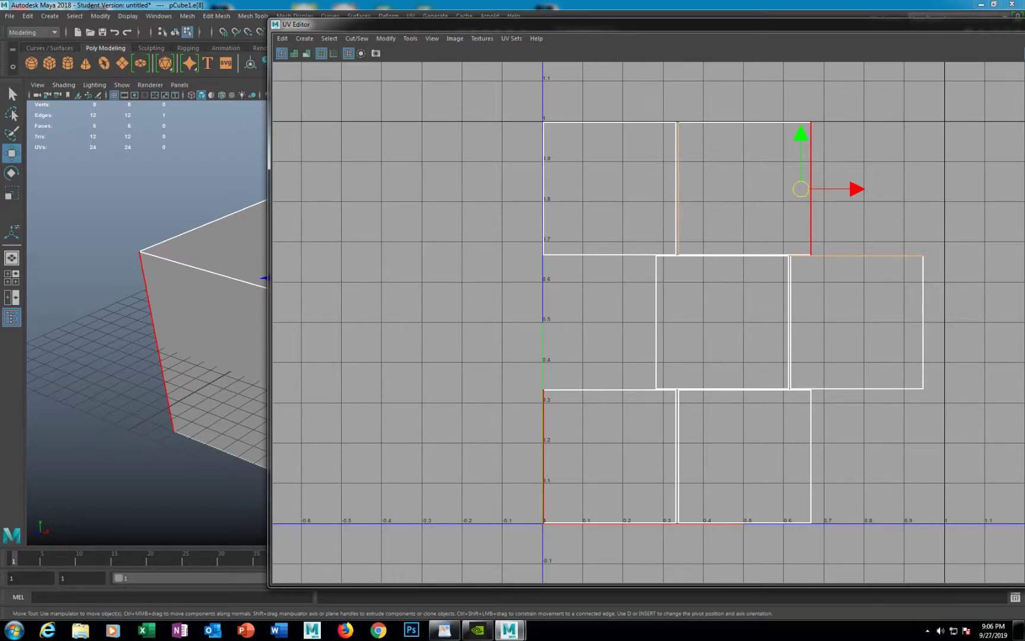
shift+right_click(782, 201)
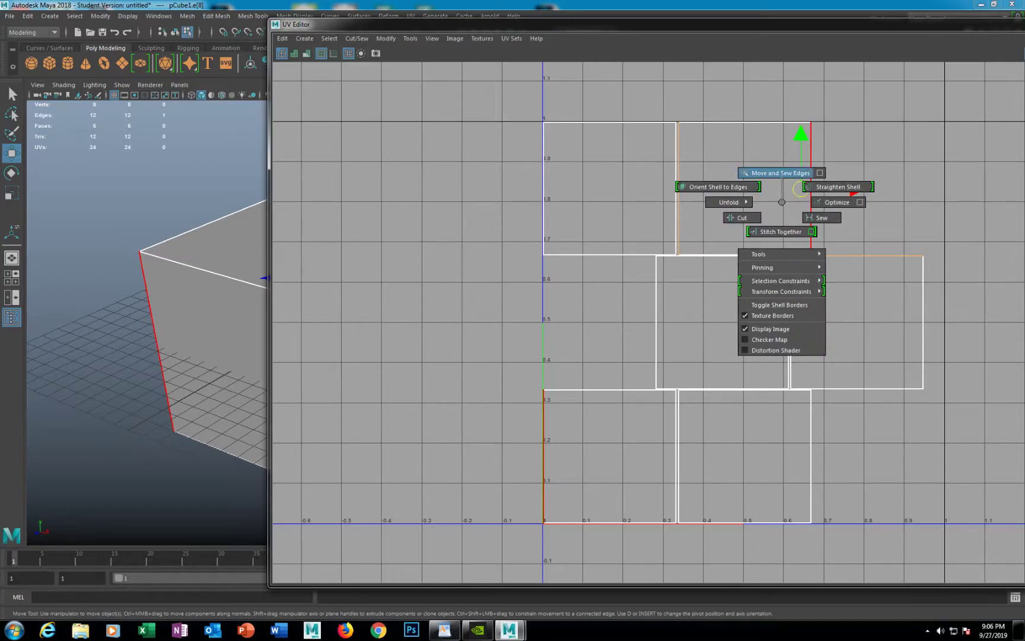
click(778, 173)
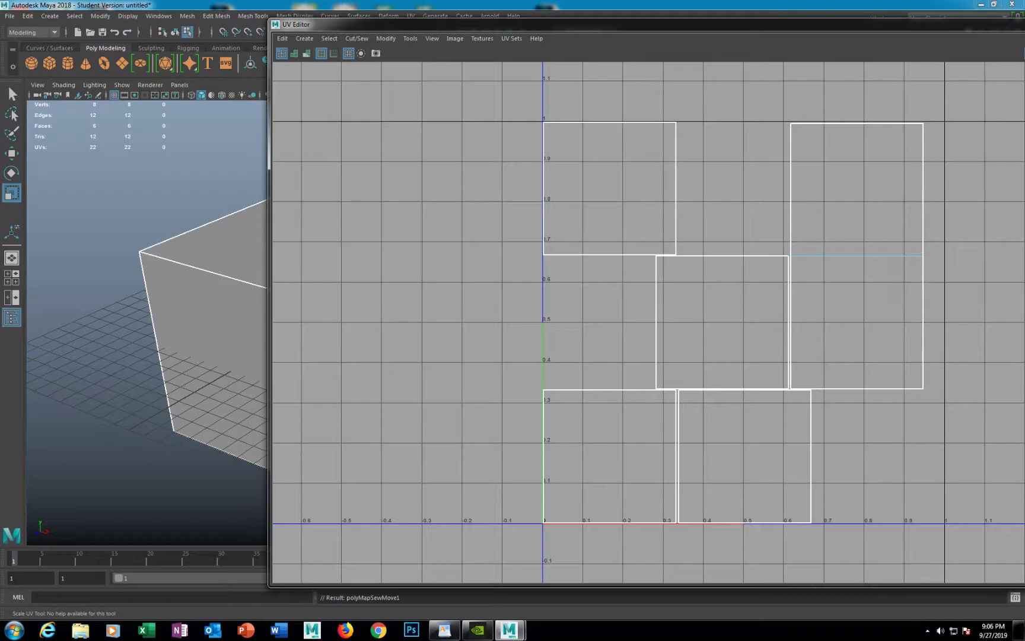
Move and sew the left UV edge of the top-right face to attach the matching cube face beside it.
click(791, 199)
shift+right_click(745, 257)
click(745, 166)
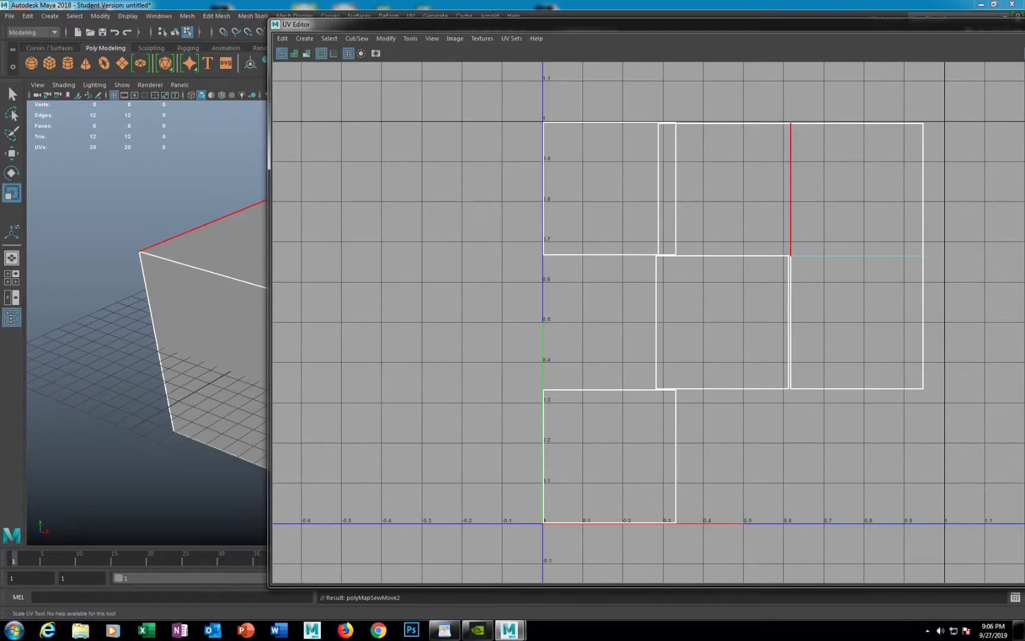
Move the three-face L-shaped UV shell into the empty space below and to the right of the remaining separate faces.
key(w)
right_drag(802, 178, 757, 165)
click(761, 173)
drag(791, 255, 832, 546)
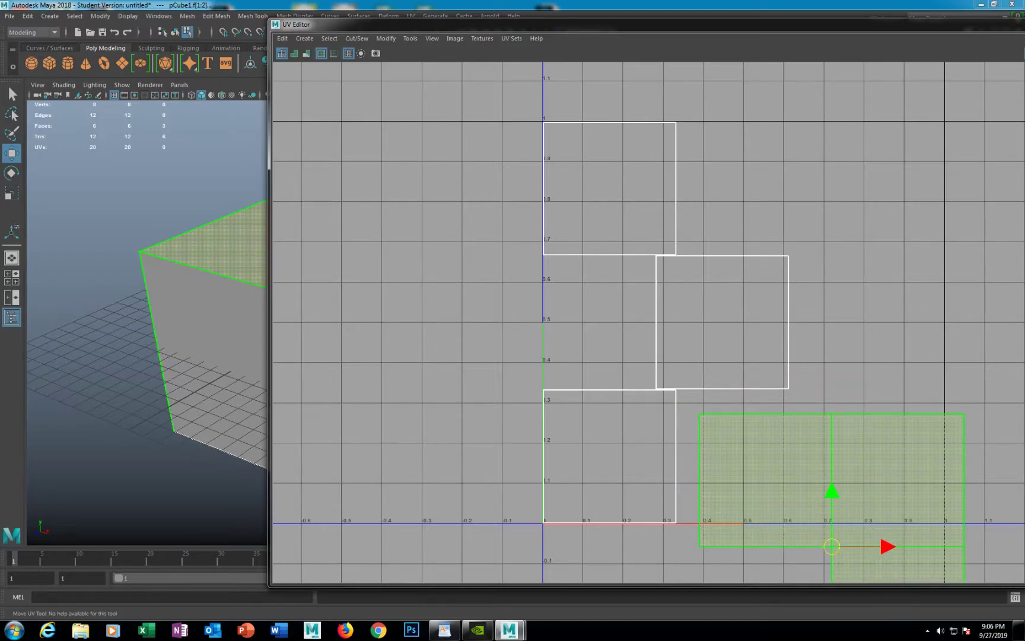
alt+middle_drag(730, 362, 679, 312)
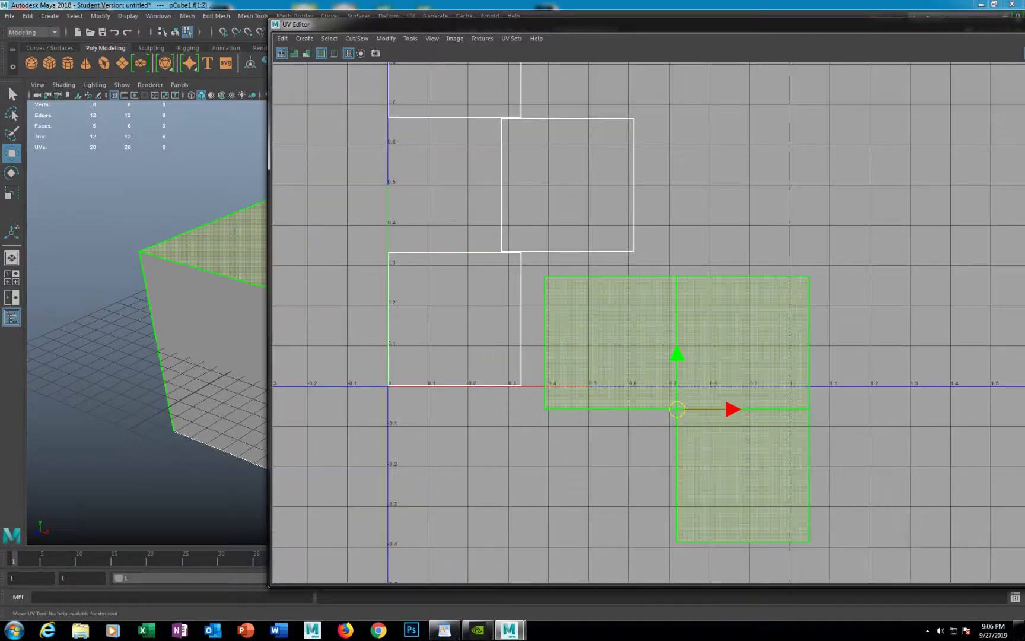
Move and sew the three remaining faces onto the shell, one above and two extending to the right, forming a cross layout.
click(714, 277)
shift+right_drag(714, 277, 714, 246)
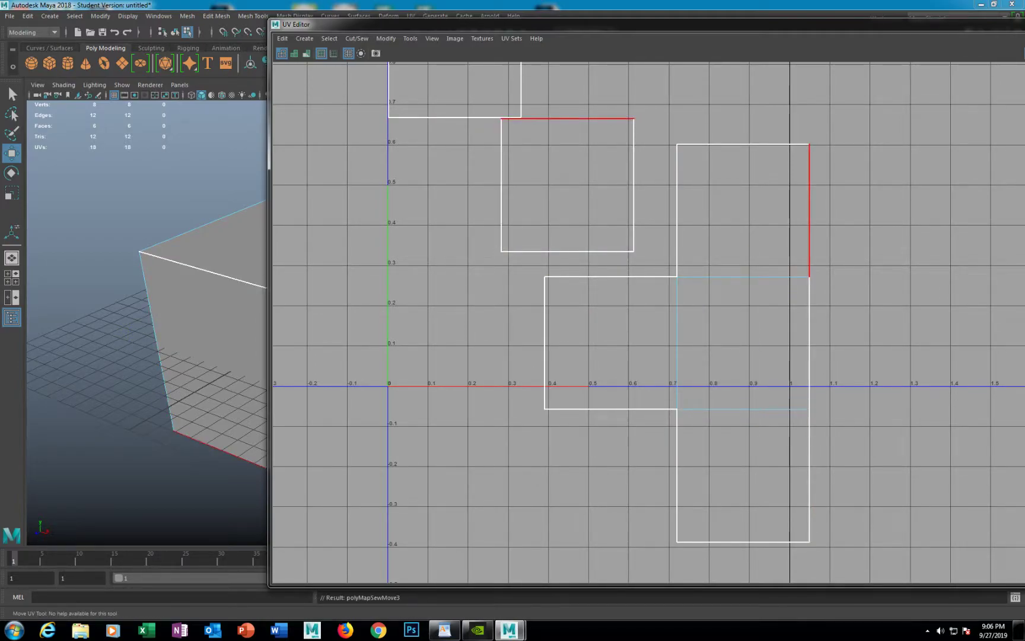
click(570, 119)
shift+right_drag(573, 174, 572, 143)
alt+middle_drag(572, 144, 563, 191)
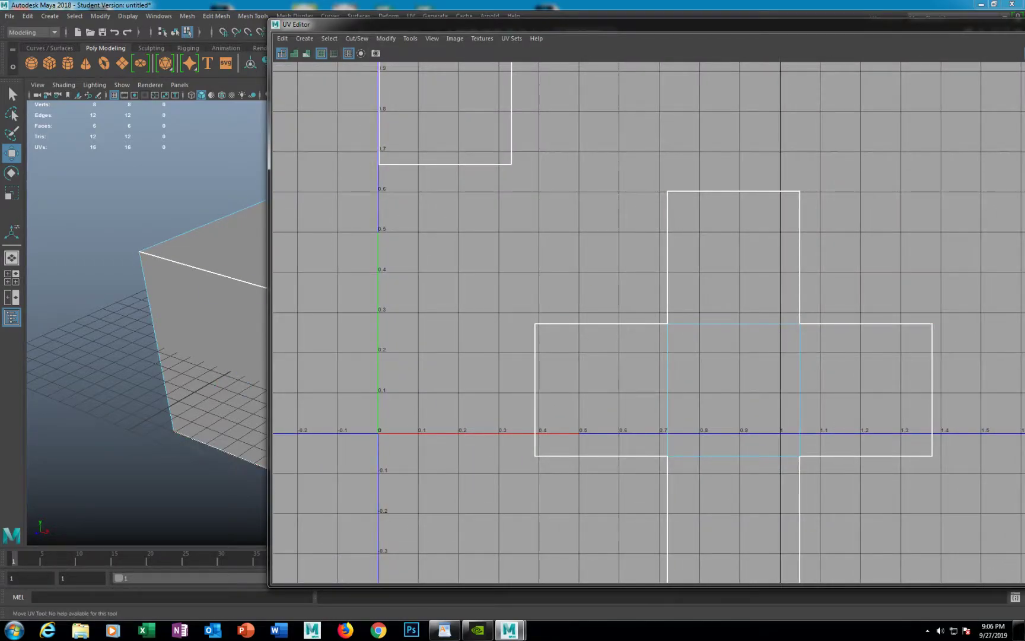
click(933, 380)
shift+right_drag(927, 362, 924, 343)
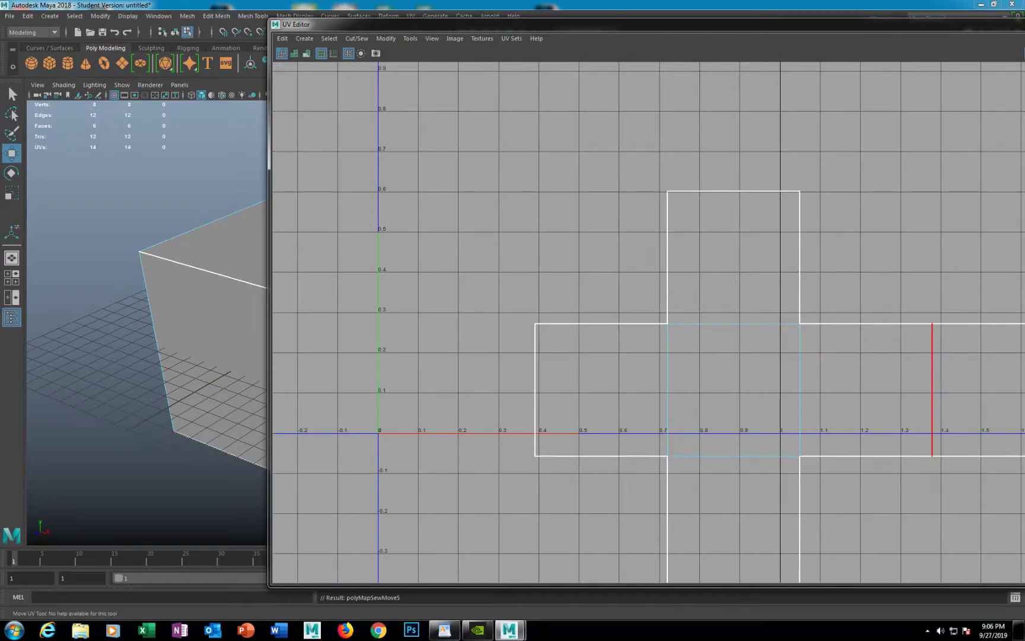
Move the whole cross-shaped UV shell over the 0 to 1 UV square and scale it down uniformly.
right_drag(736, 353, 707, 342)
click(707, 343)
drag(800, 390, 552, 254)
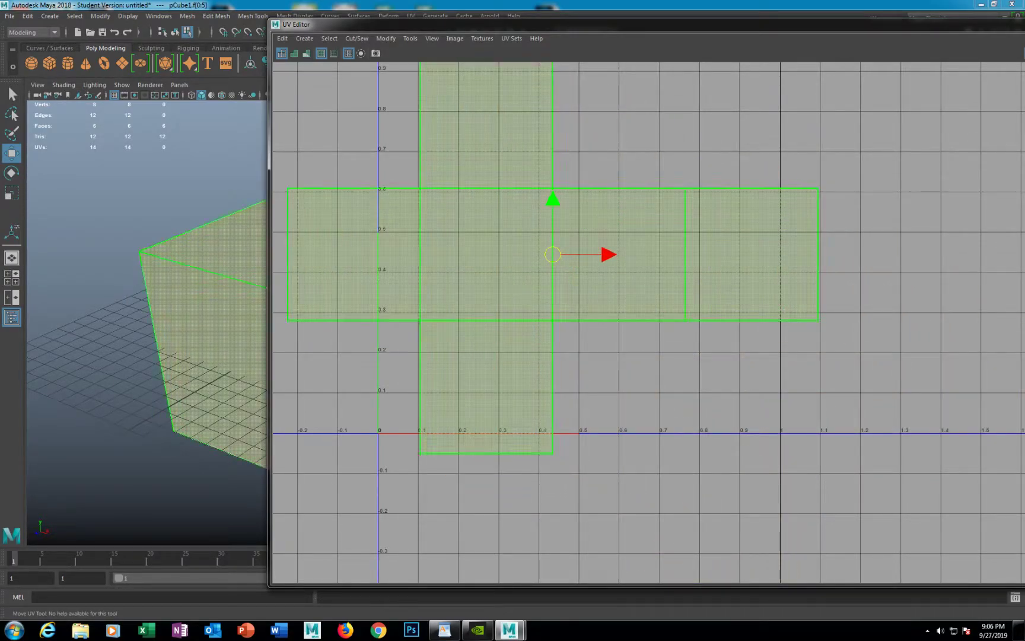
alt+middle_drag(553, 255, 647, 355)
scroll(648, 355, down, 1)
key(r)
drag(649, 355, 660, 316)
key(w)
click(660, 315)
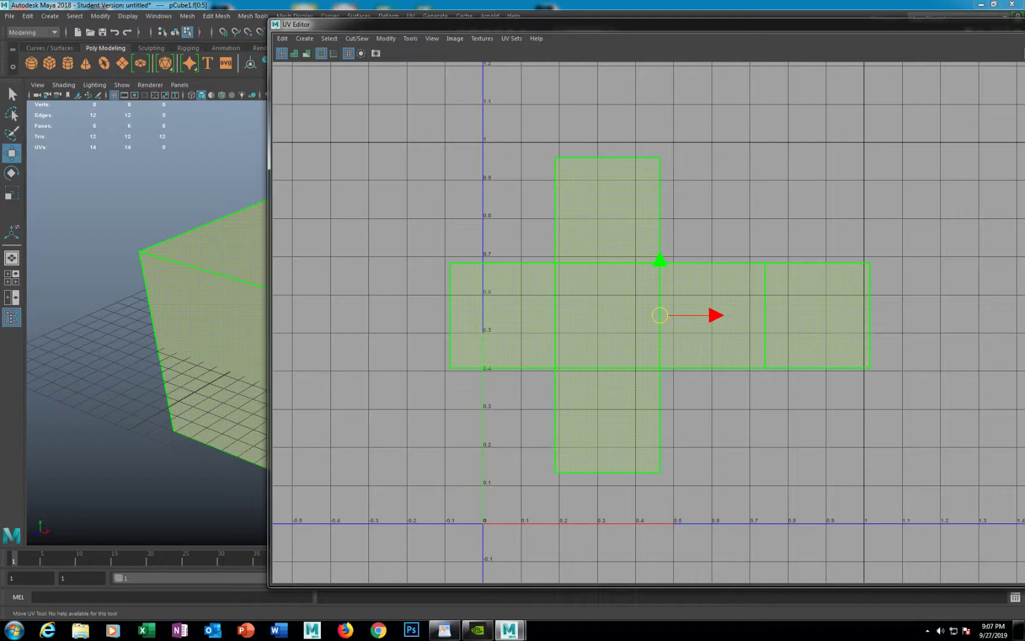
Reposition the UV Editor as a floating window over the viewport, undocking it if it attaches, and close it.
drag(971, 28, 767, 41)
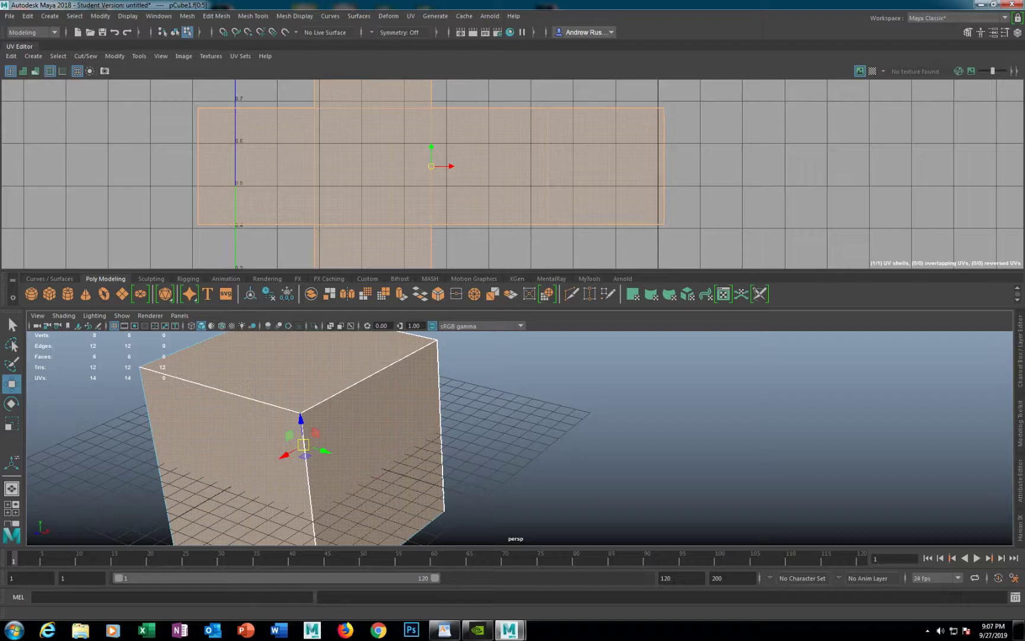
drag(20, 46, 83, 132)
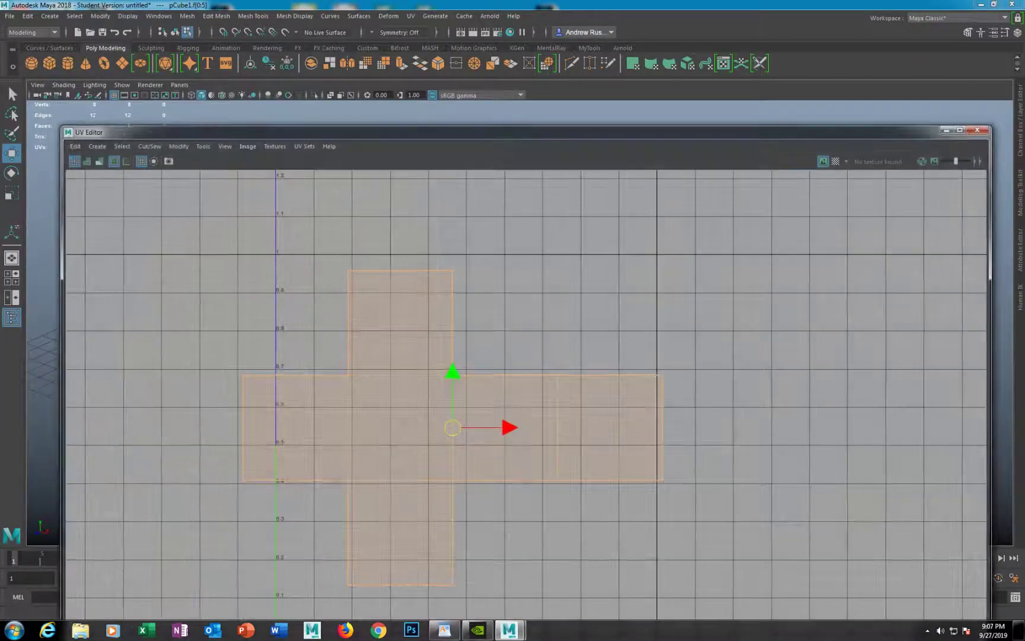
click(978, 129)
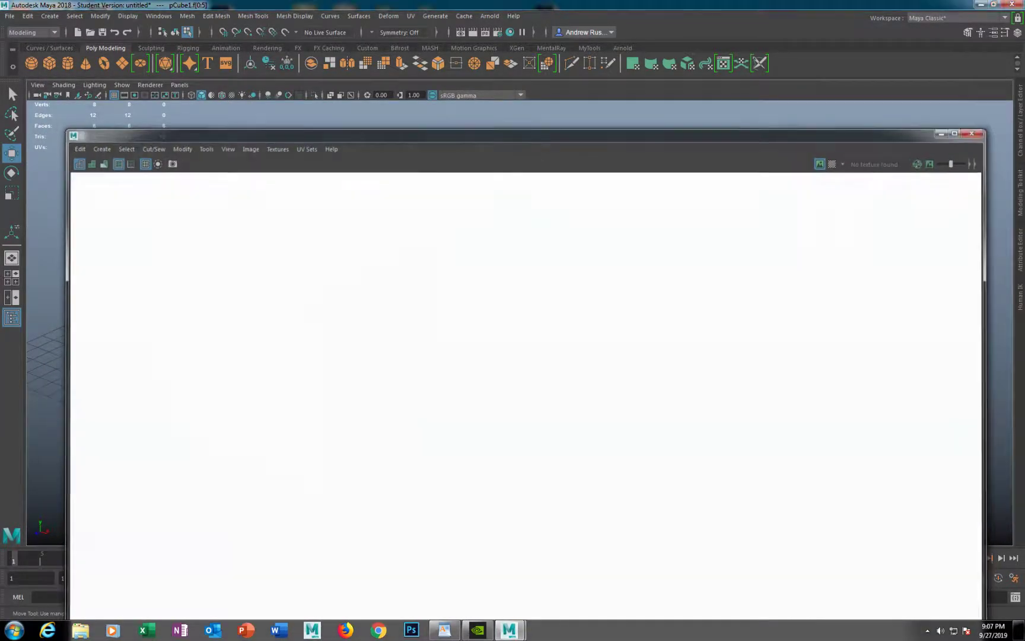